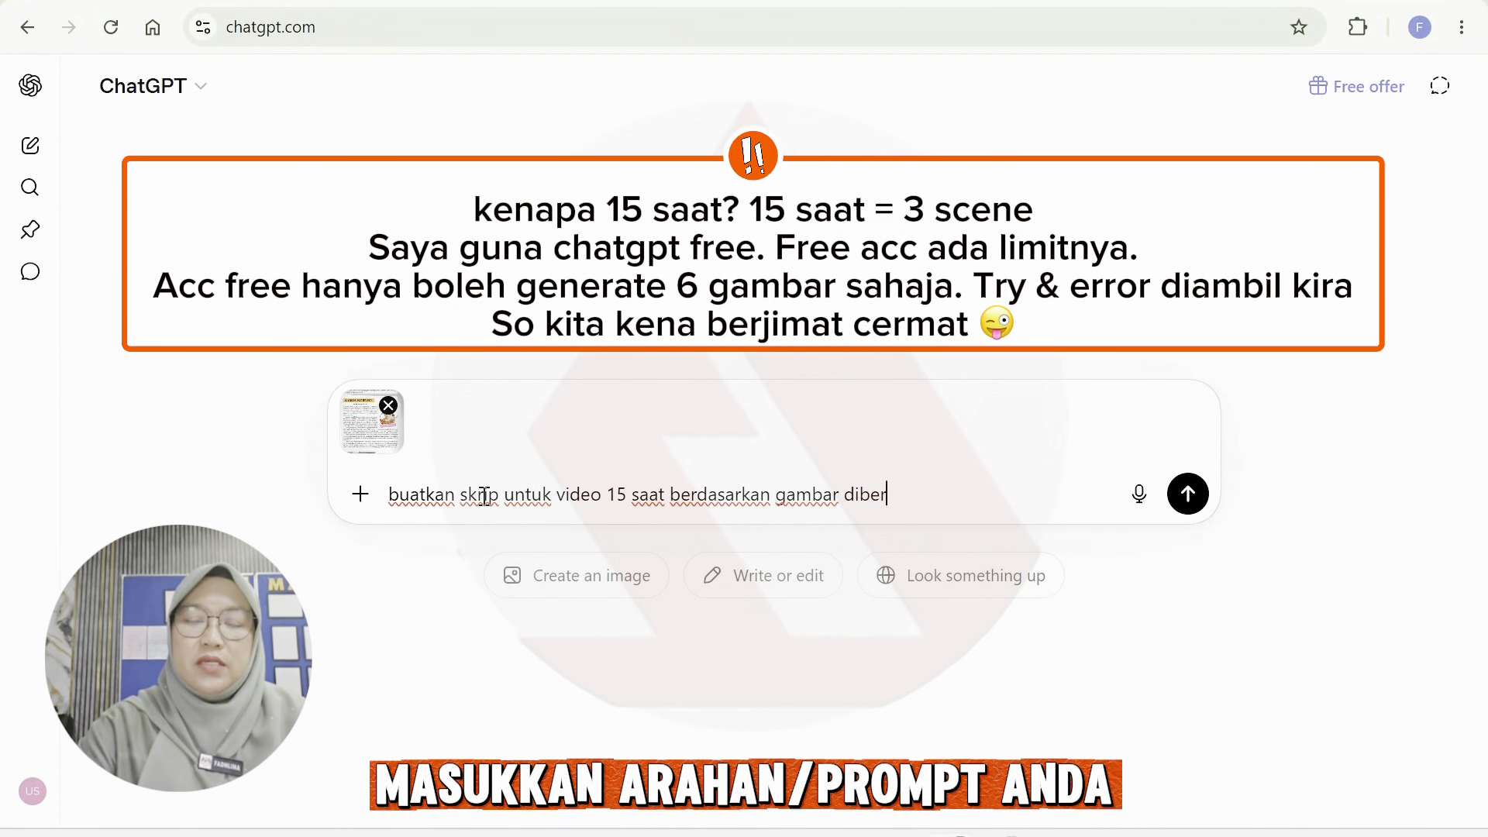
Complete and send the prompt "buatkan skrip untuk video 15 saat berdasarkan gambar diberi scene by scene. setiap scene 5 saat. Skrip ringkas tetapi padat.".
text(gambar diberi scene by s)
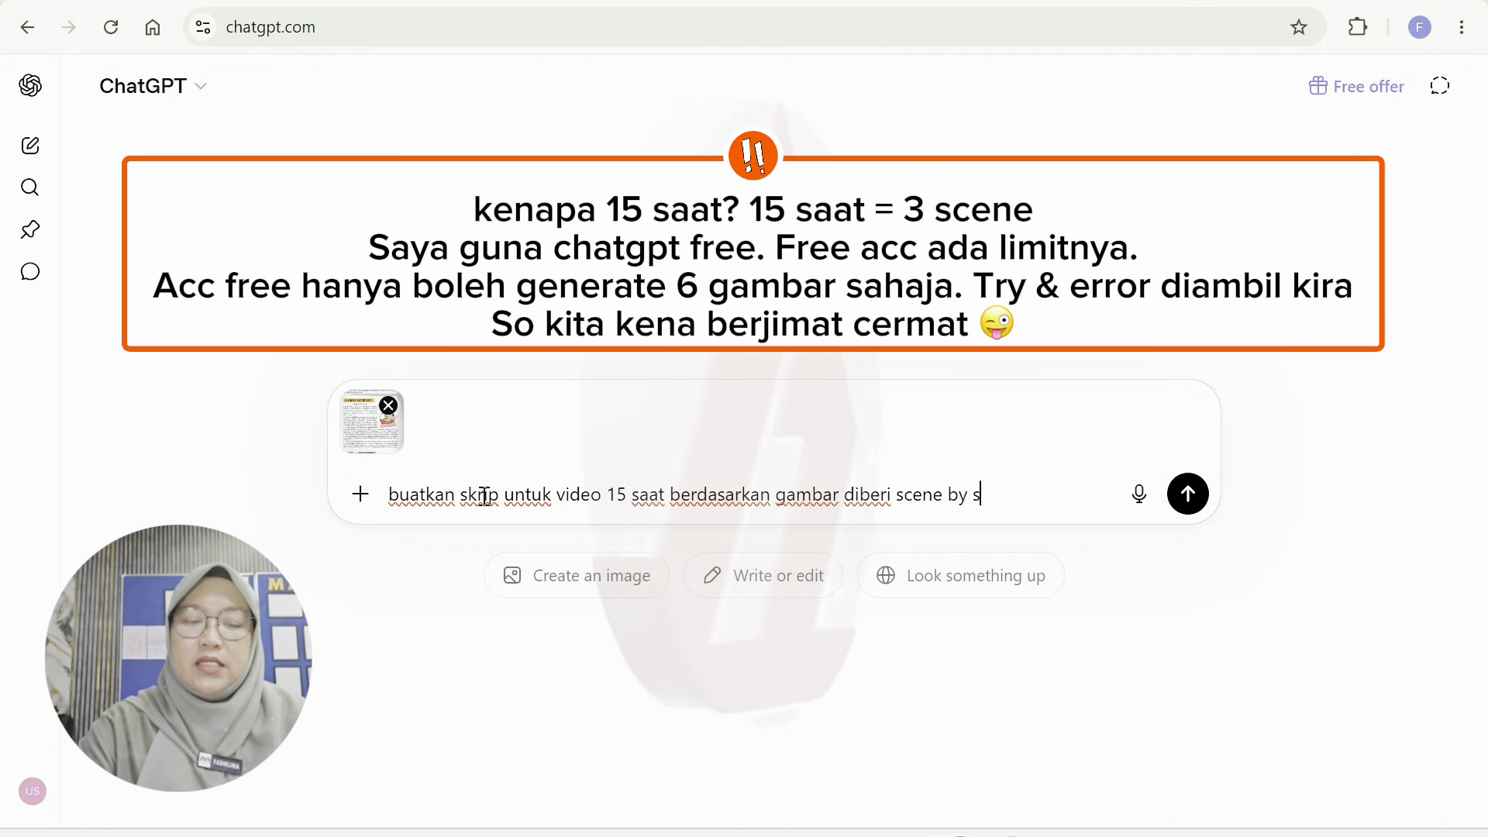
text(cene. setiap scene 5 saat. Skrip ringk)
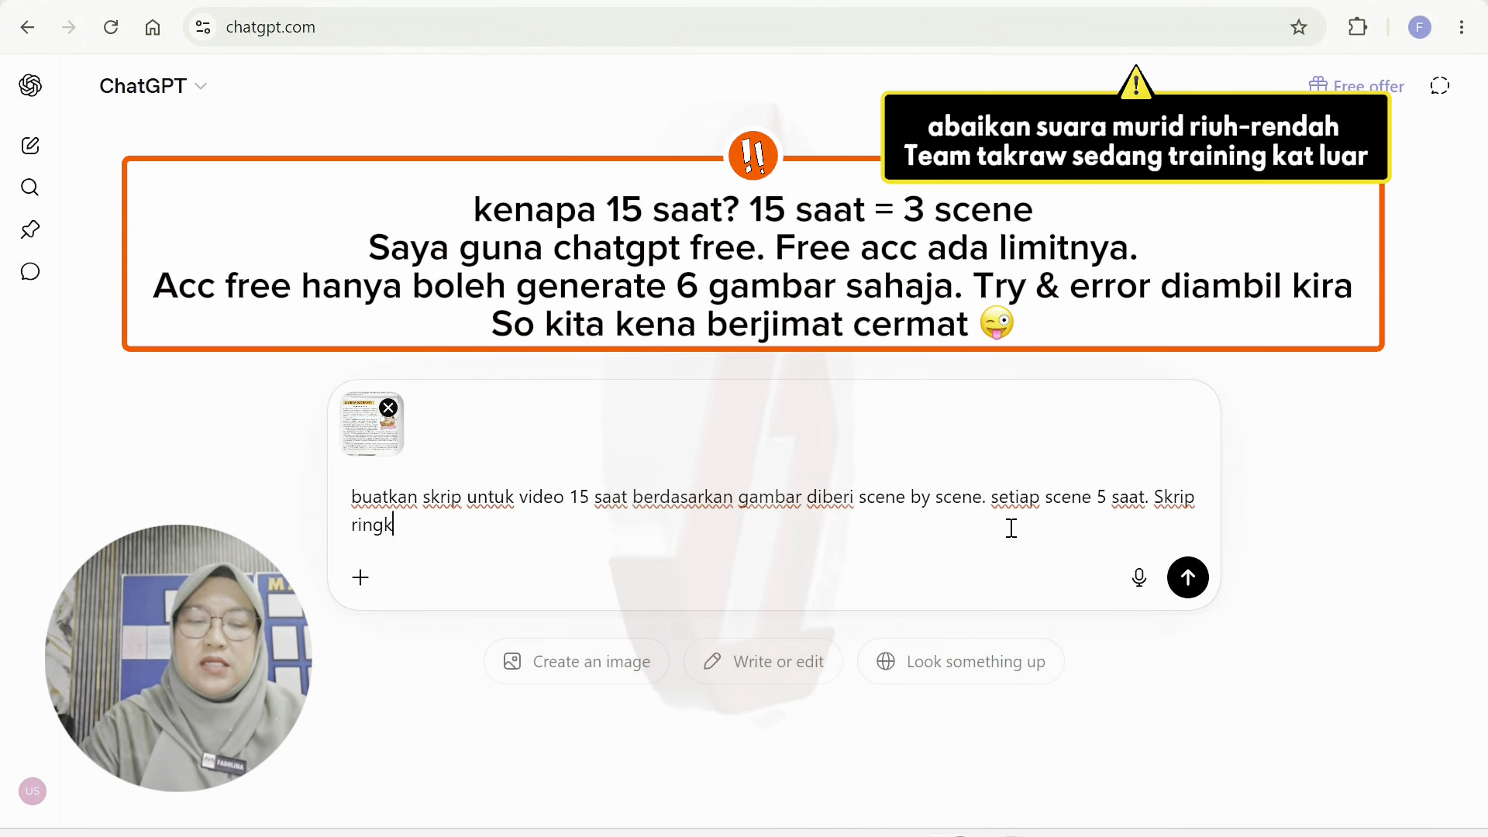
text(as tetapi padat.)
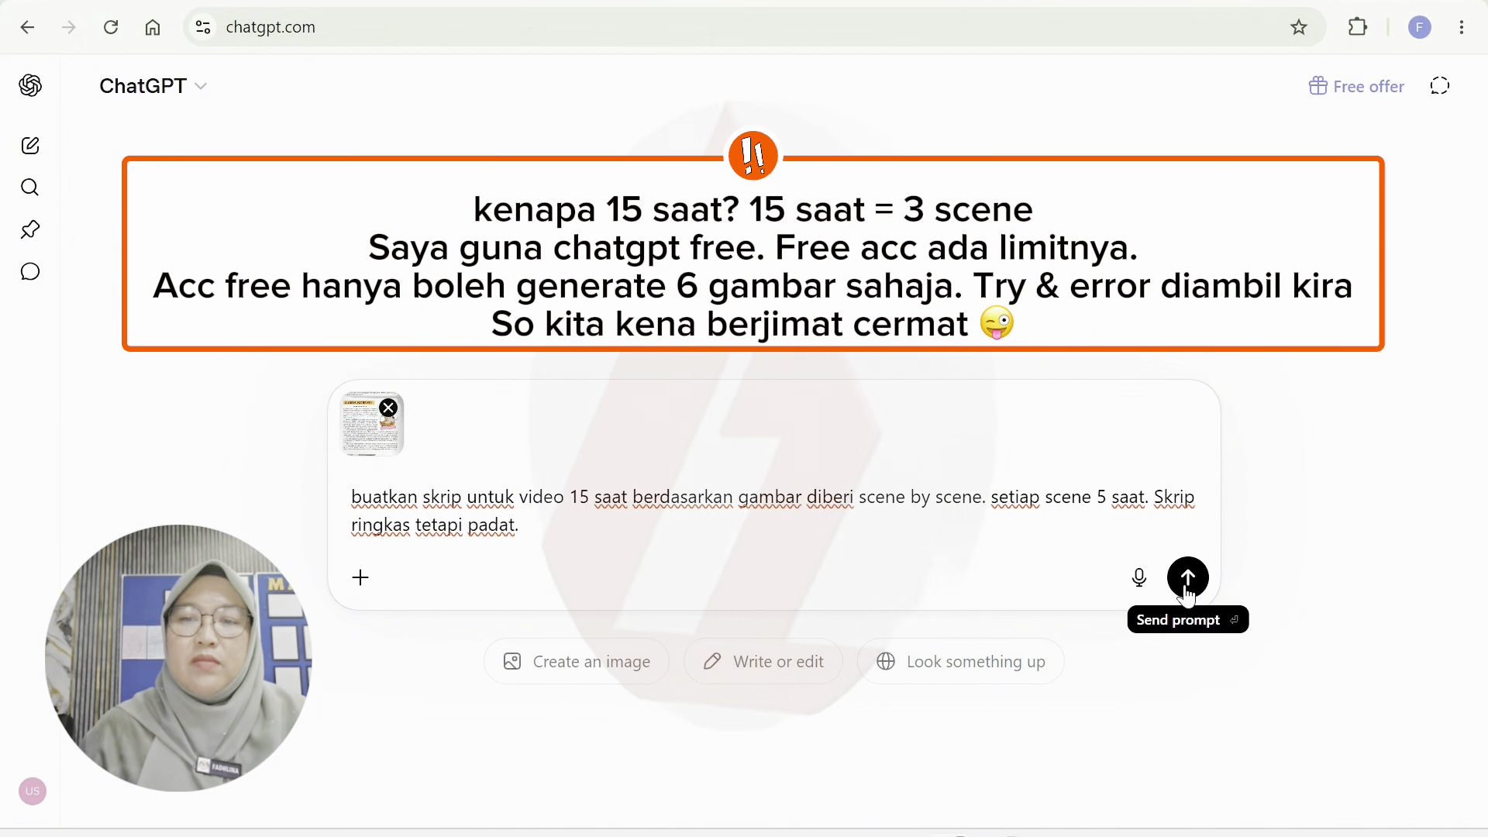
click(1187, 589)
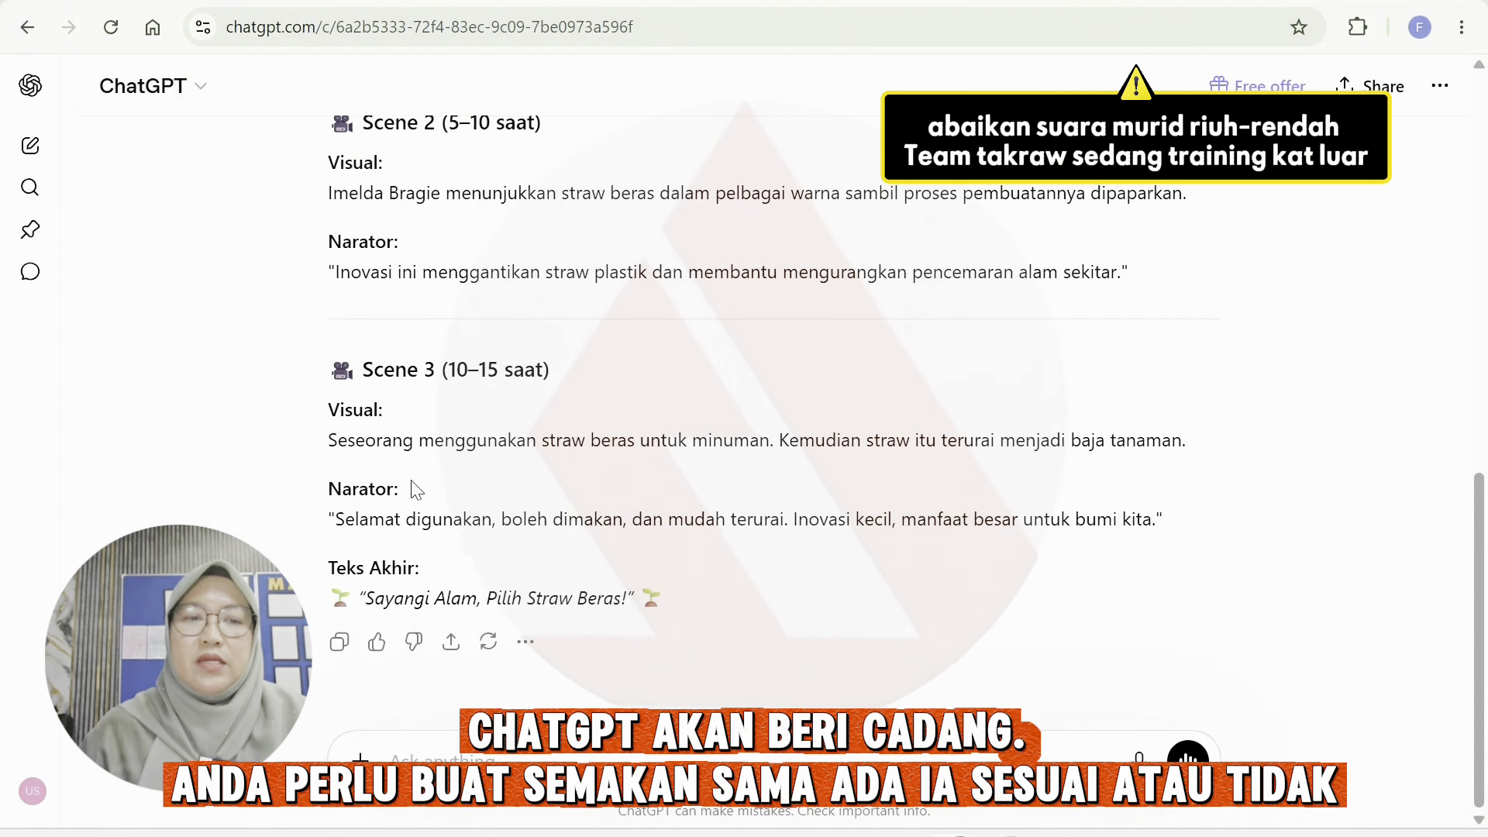
Send the prompt "generate scene 1 visual sahaja tanpa sebarang perkataan. Style 3D cartoon. Ratio 9:16".
scroll(555, 761, up, 2)
text(generate sc)
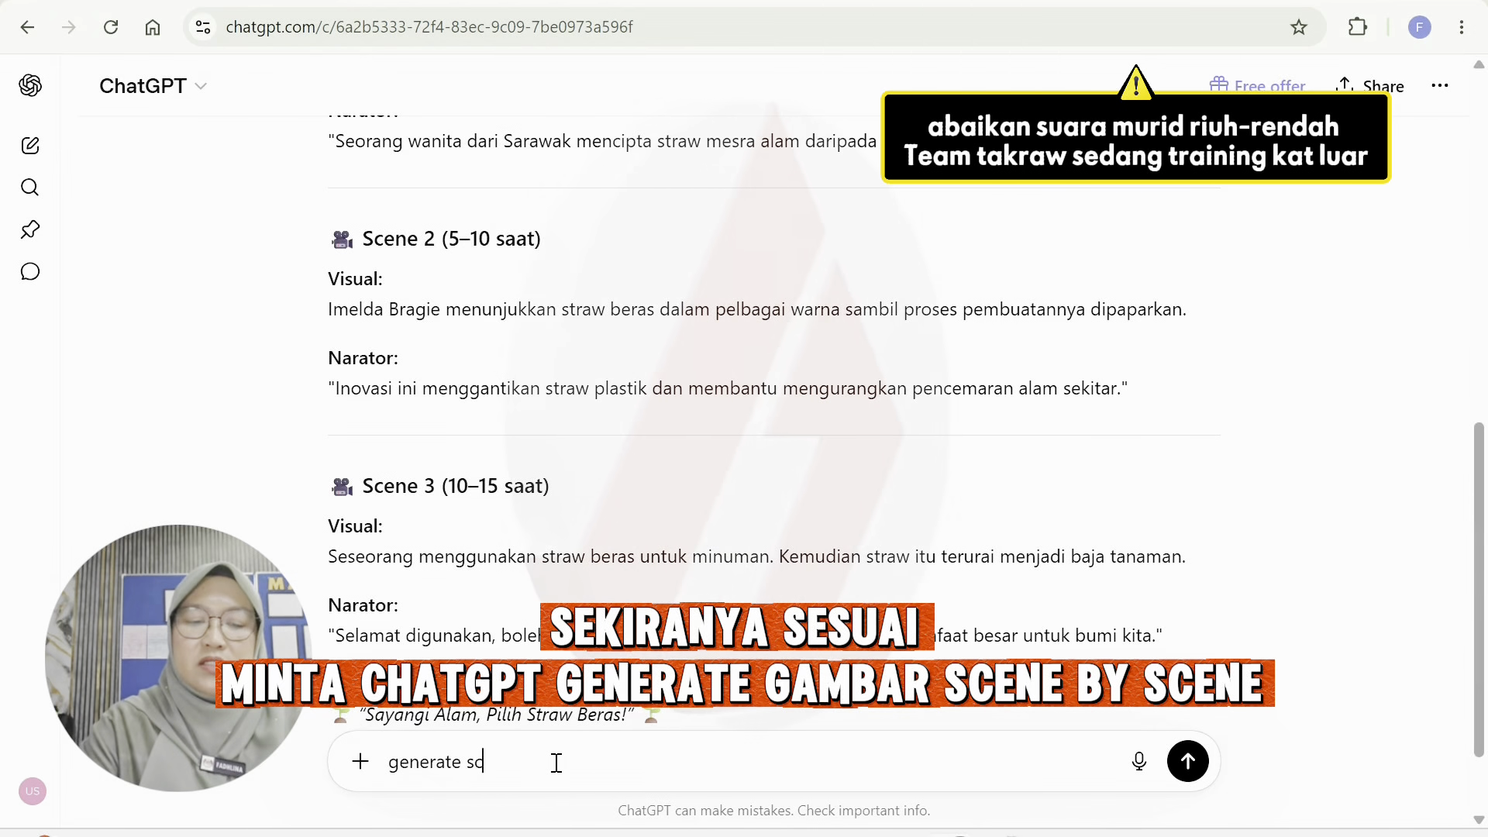
text(ene 1 vis)
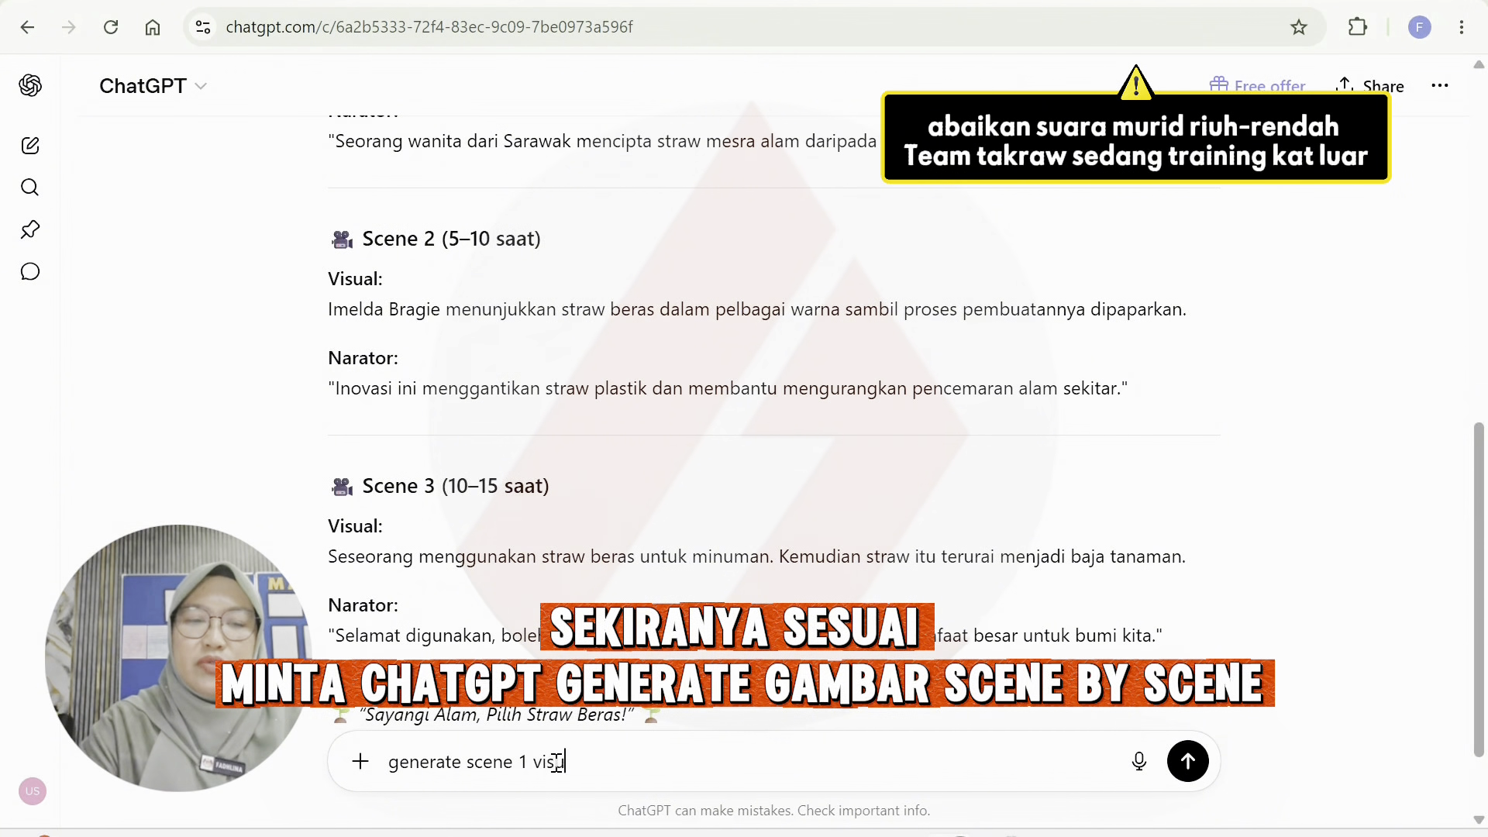
text(ual sahaja tanpa sebarang perkataan. Style 3)
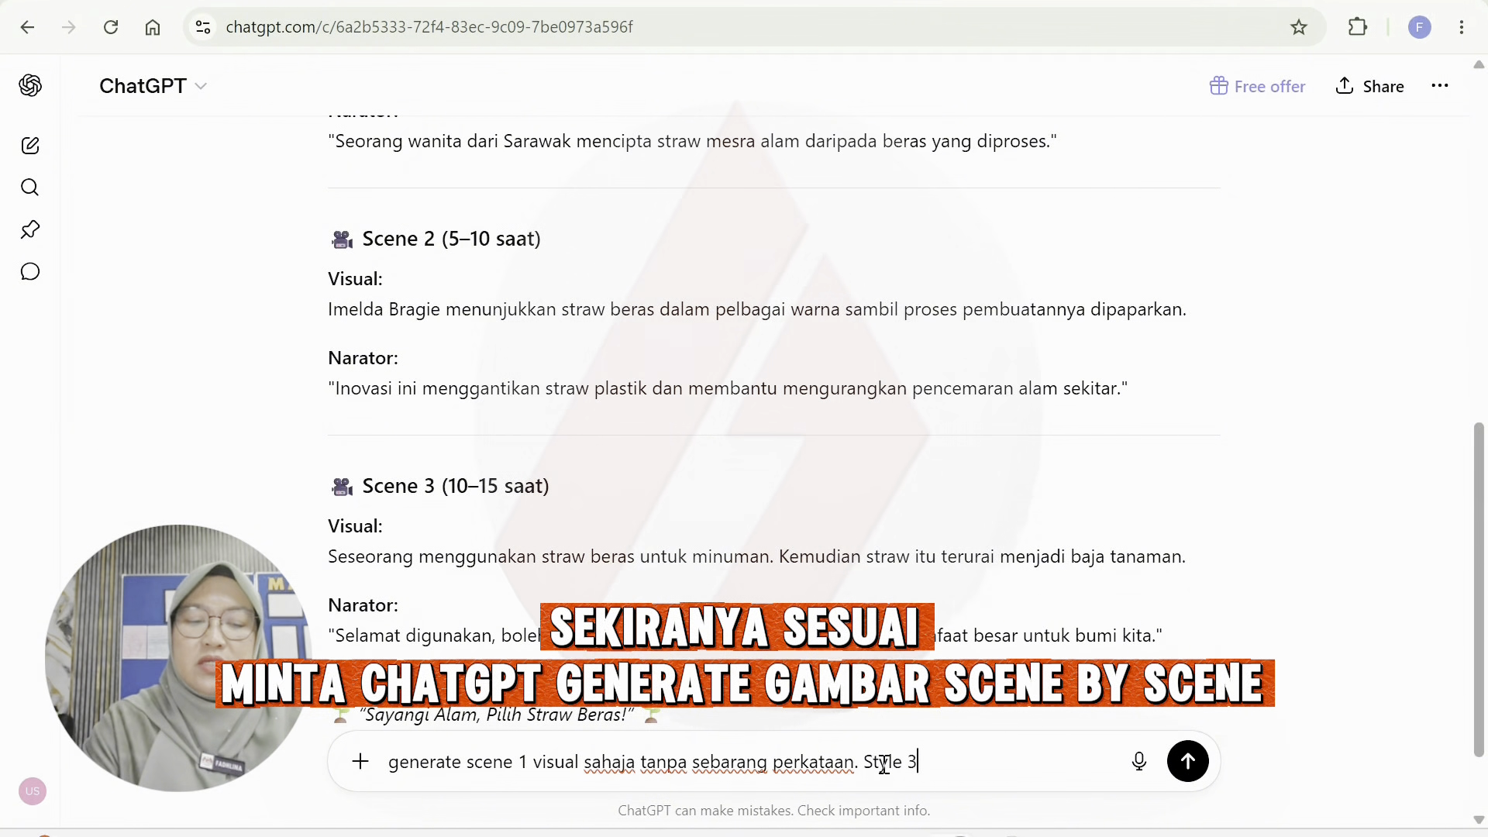
text(rtoon. Ratio 9:16)
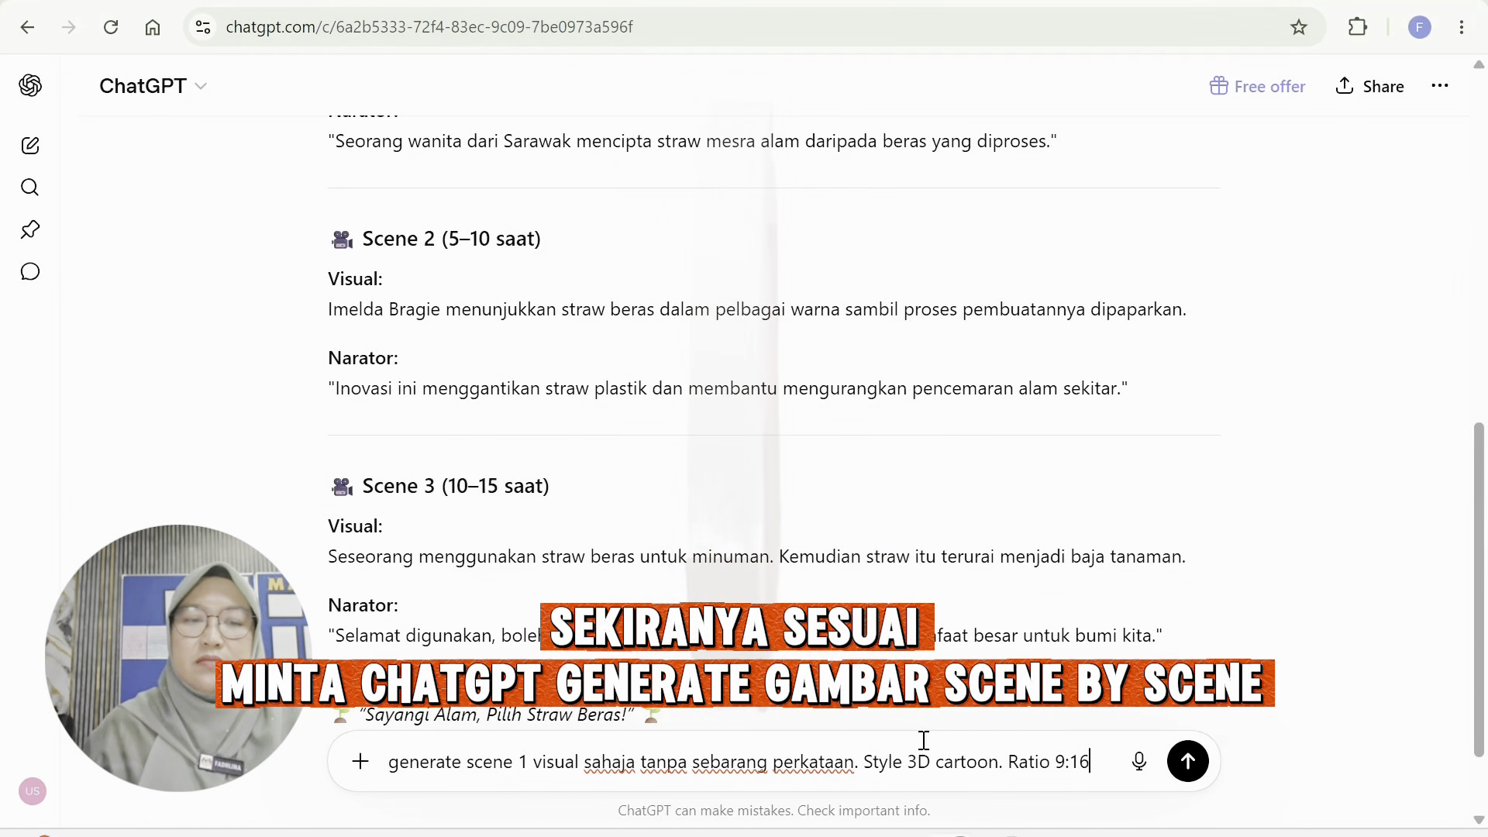
click(1187, 762)
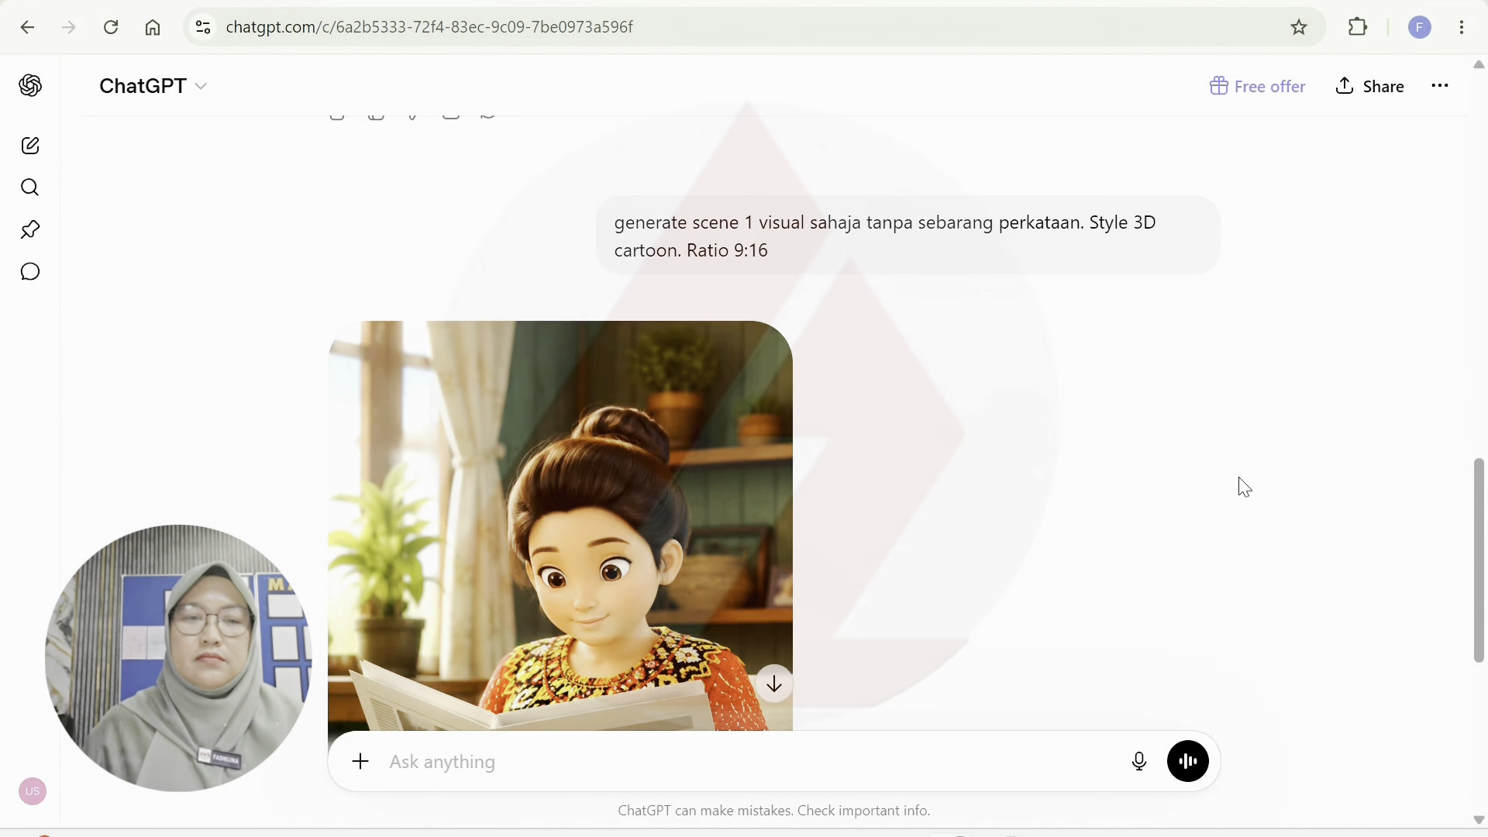
Look over the scene 1 image, reuse its prompt with the scene number changed to 2, and send it.
scroll(1243, 488, down, 2)
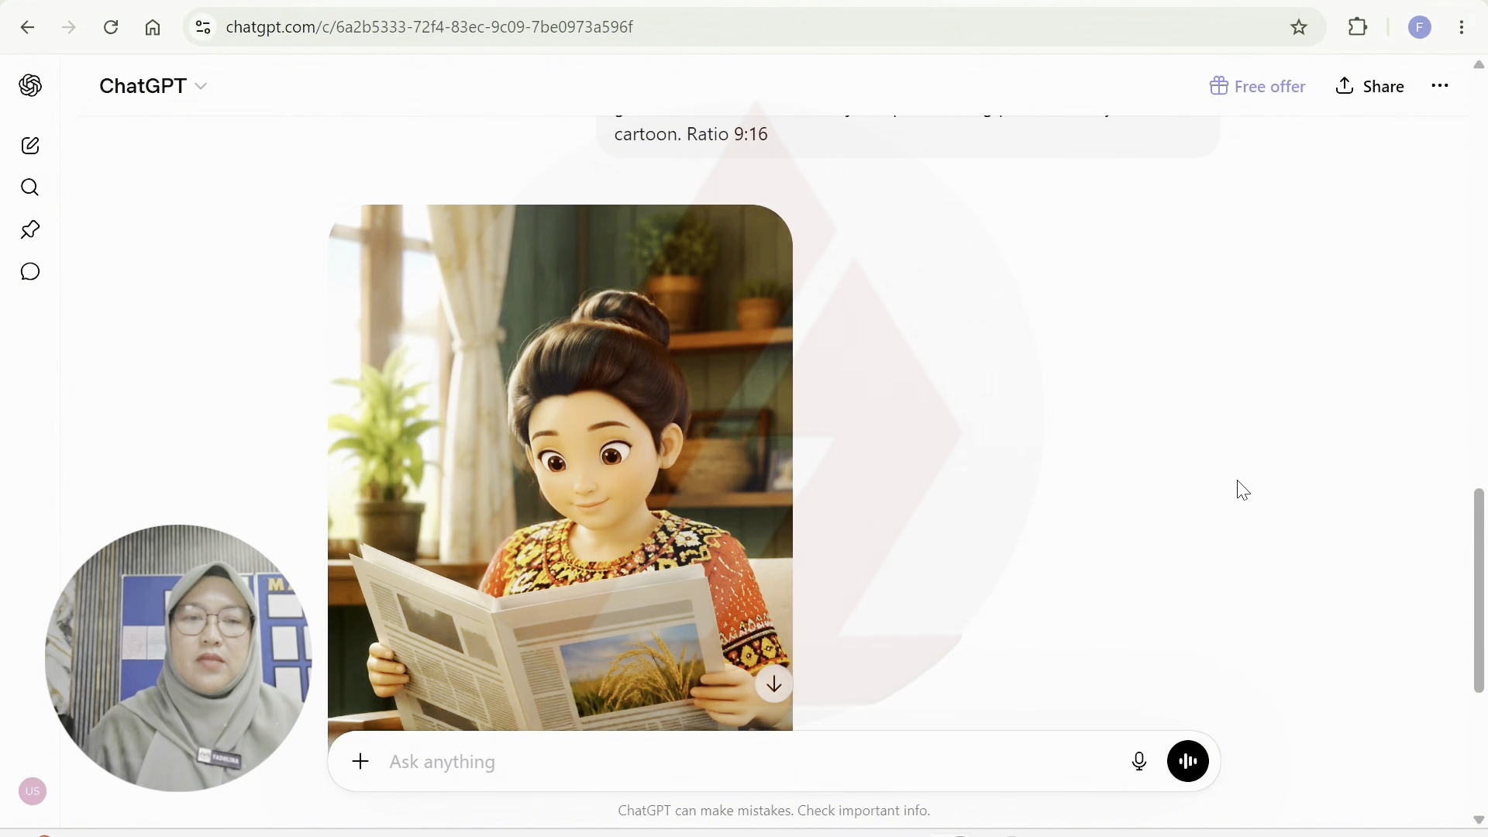
scroll(1237, 489, up, 2)
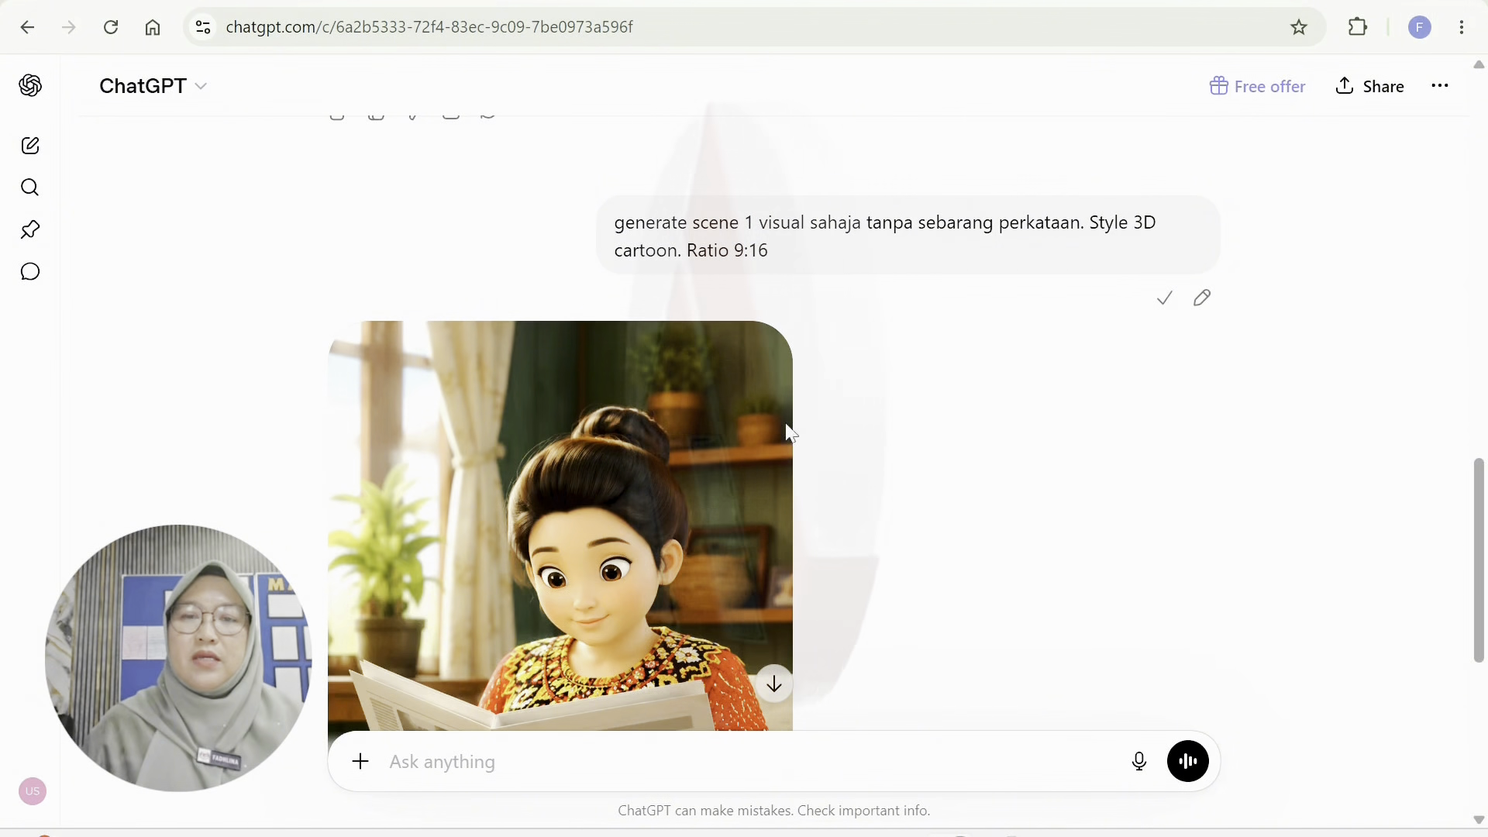
scroll(788, 432, down, 3)
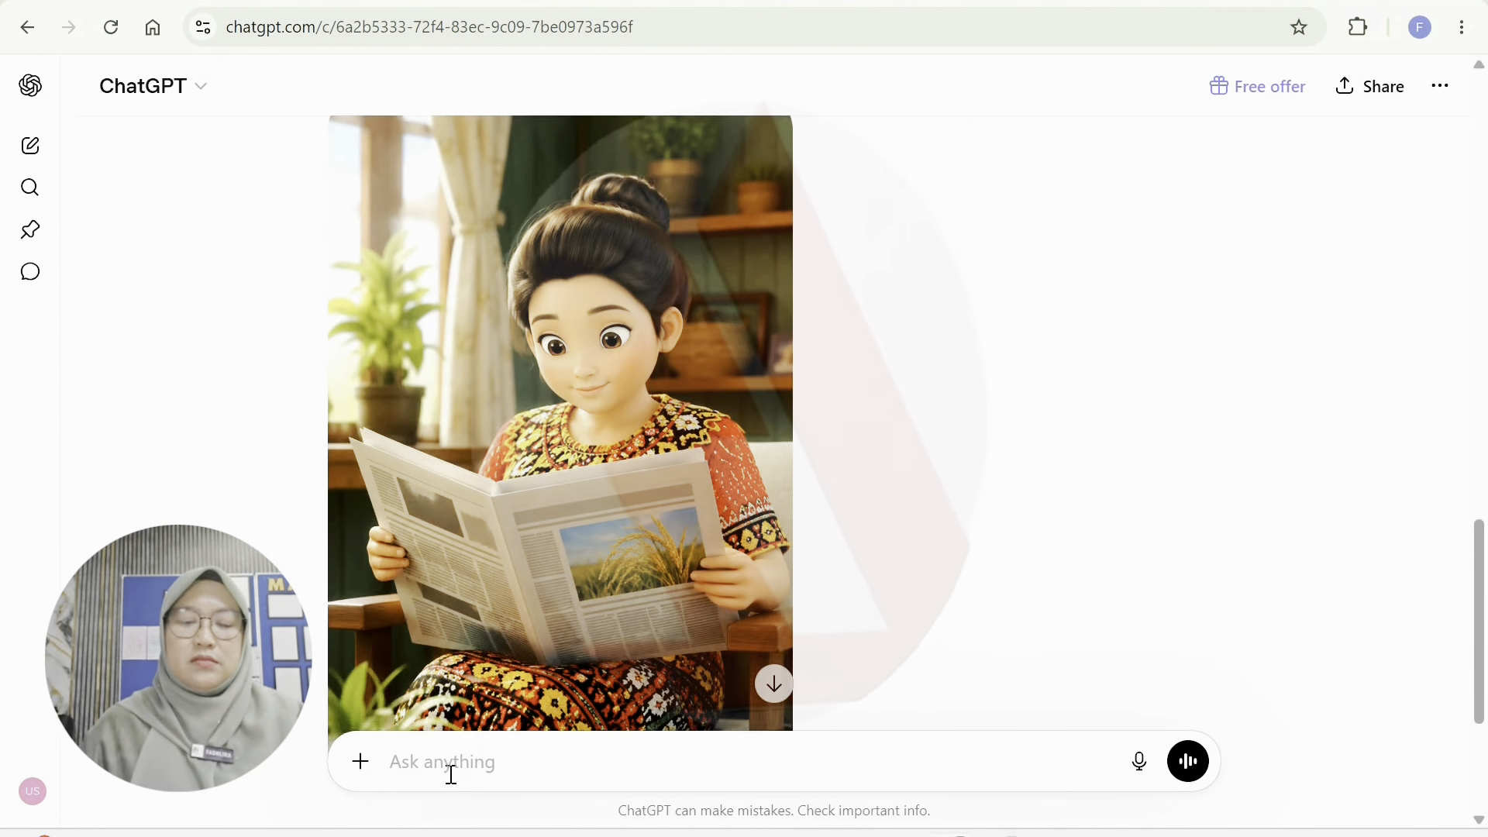
text(generate scene 1 visual sahaja tanpa sebarang perkataan. Style 3D cartoon. Ratio 9:16)
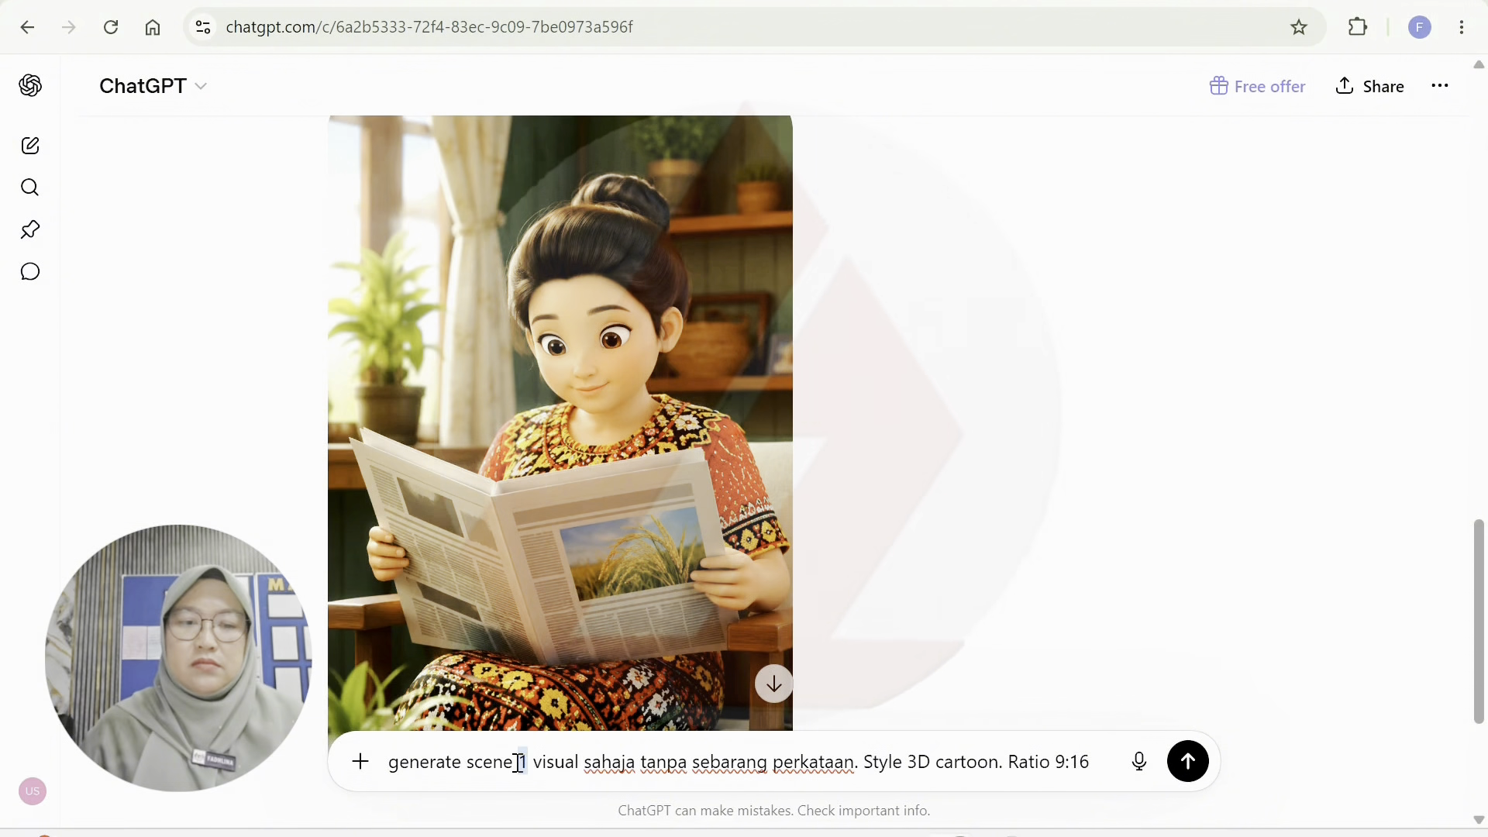
text(2)
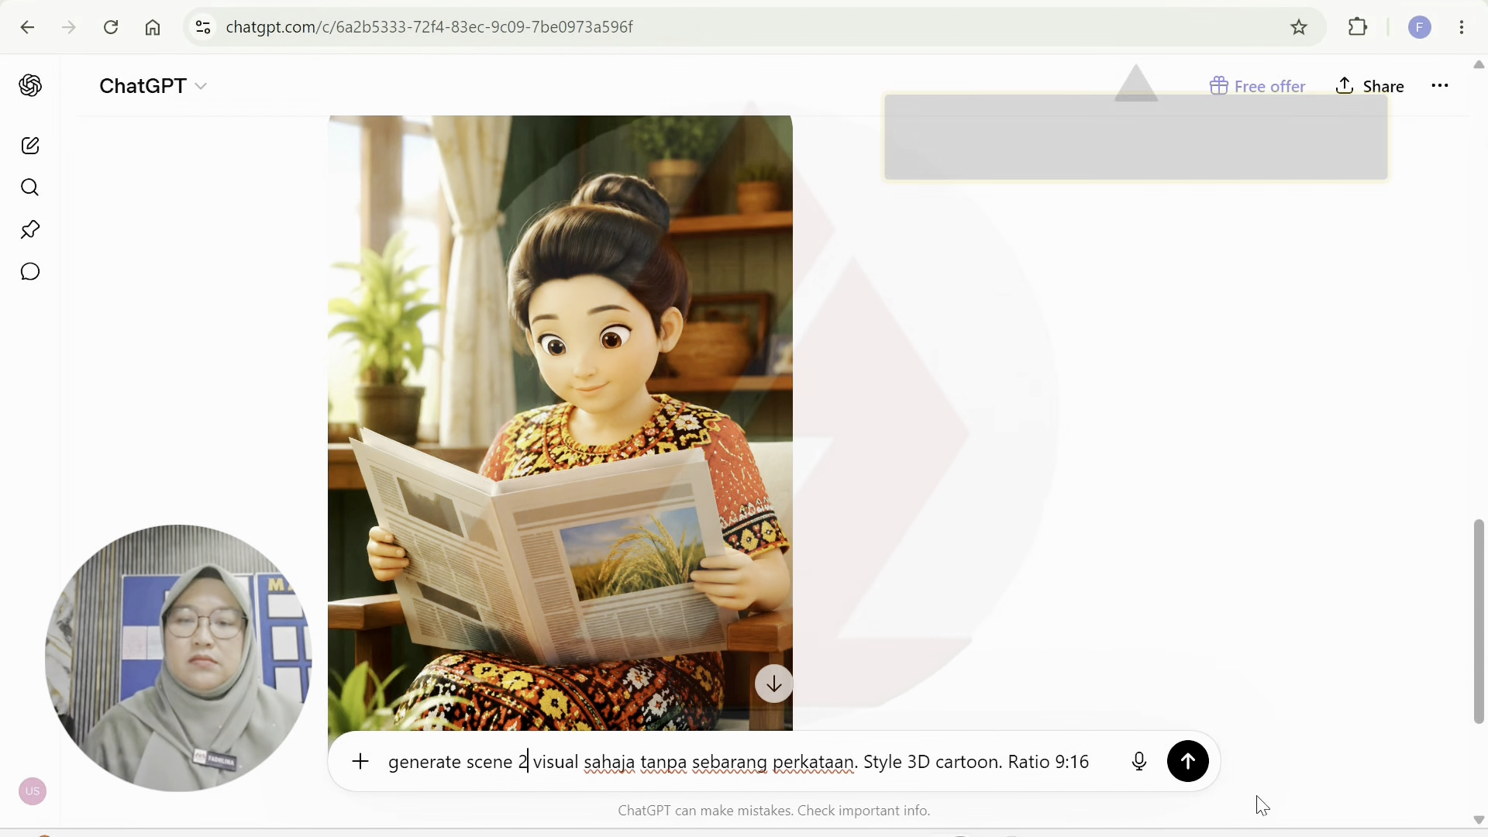
click(1188, 762)
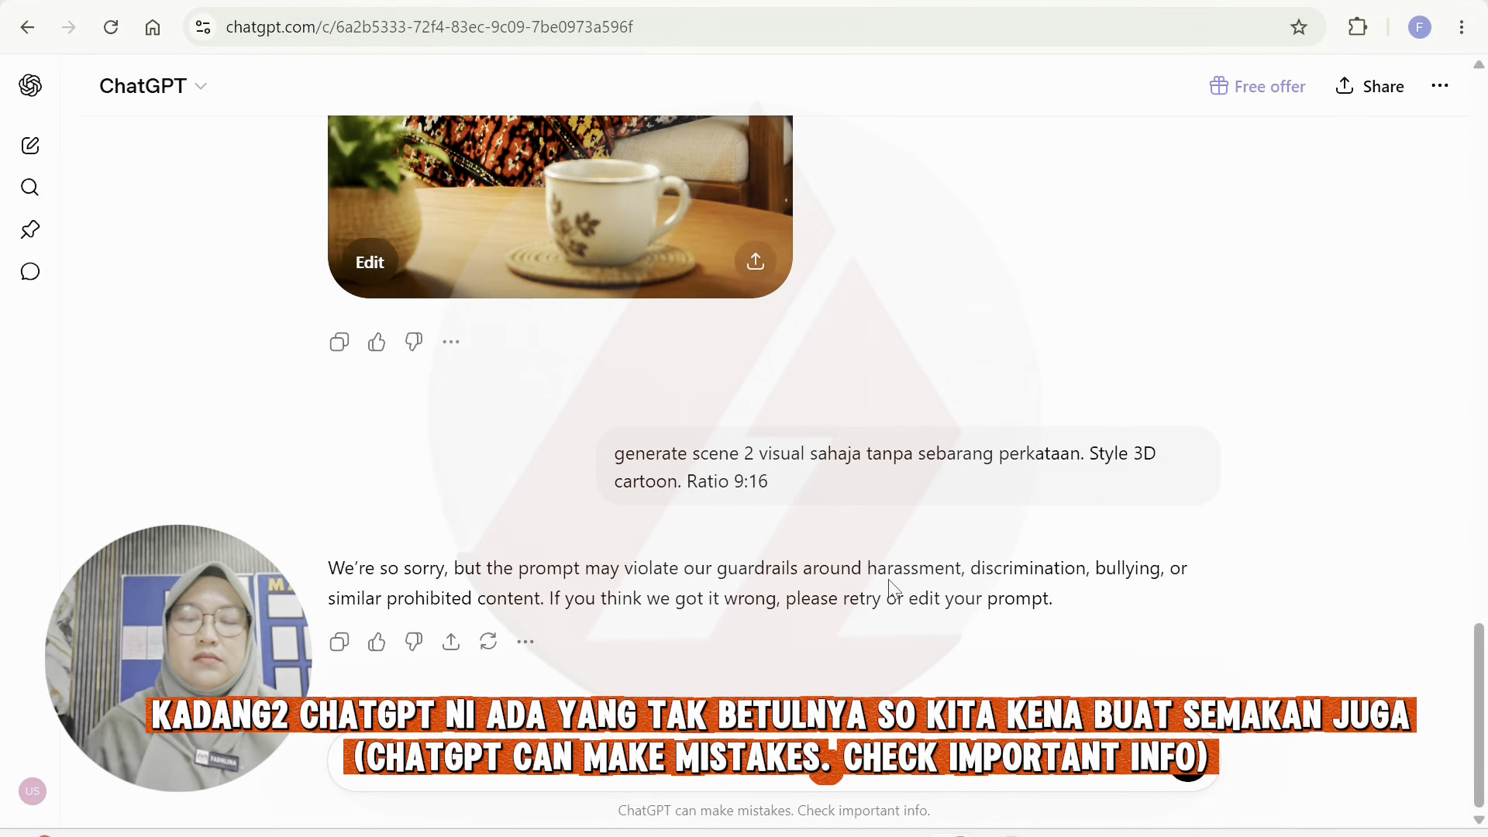
Check the script's scene descriptions, copy the scene 2 image prompt, and send it again unchanged.
scroll(631, 521, up, 15)
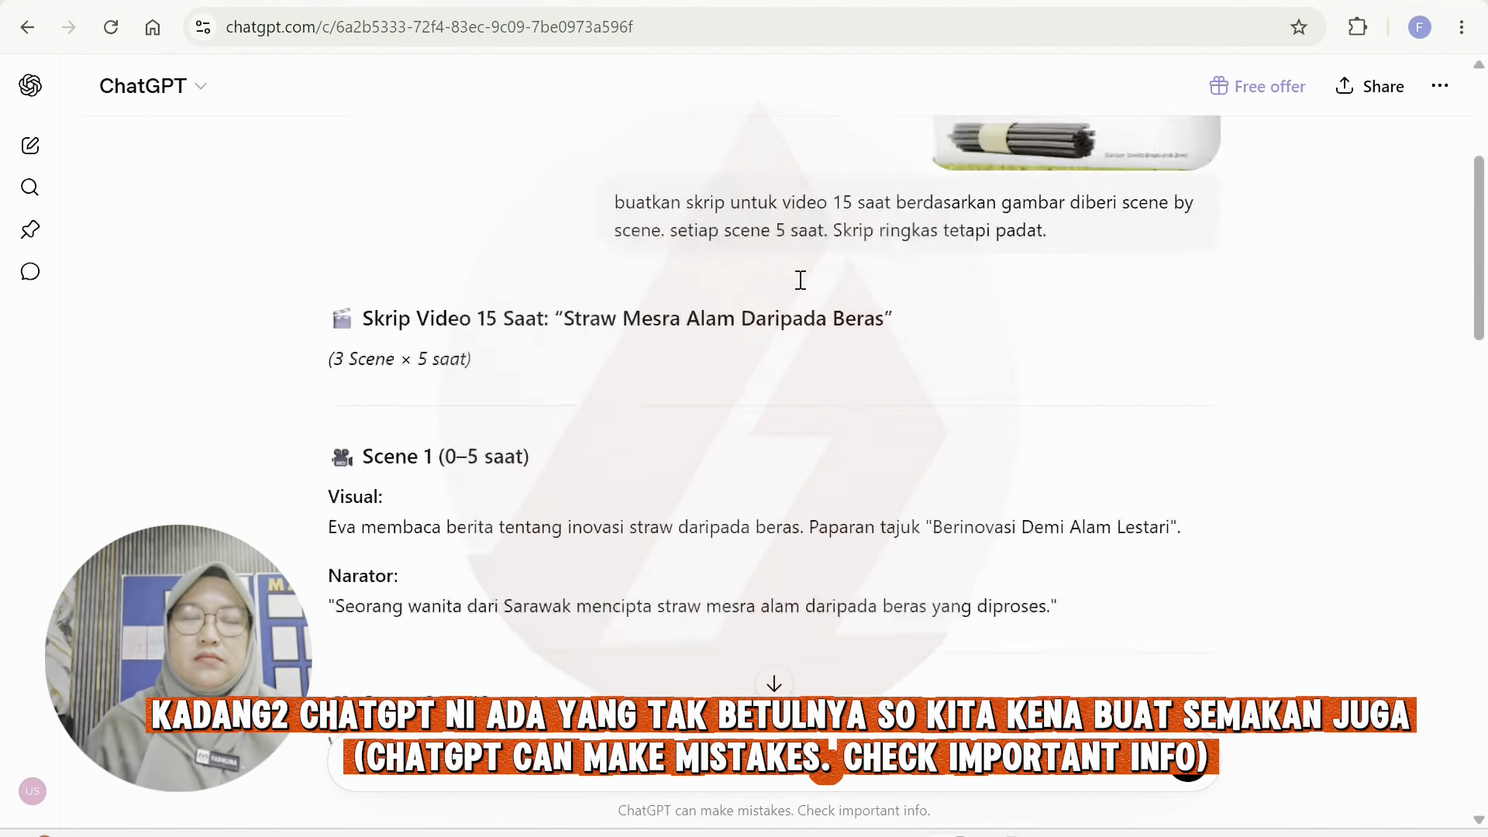
scroll(442, 521, down, 3)
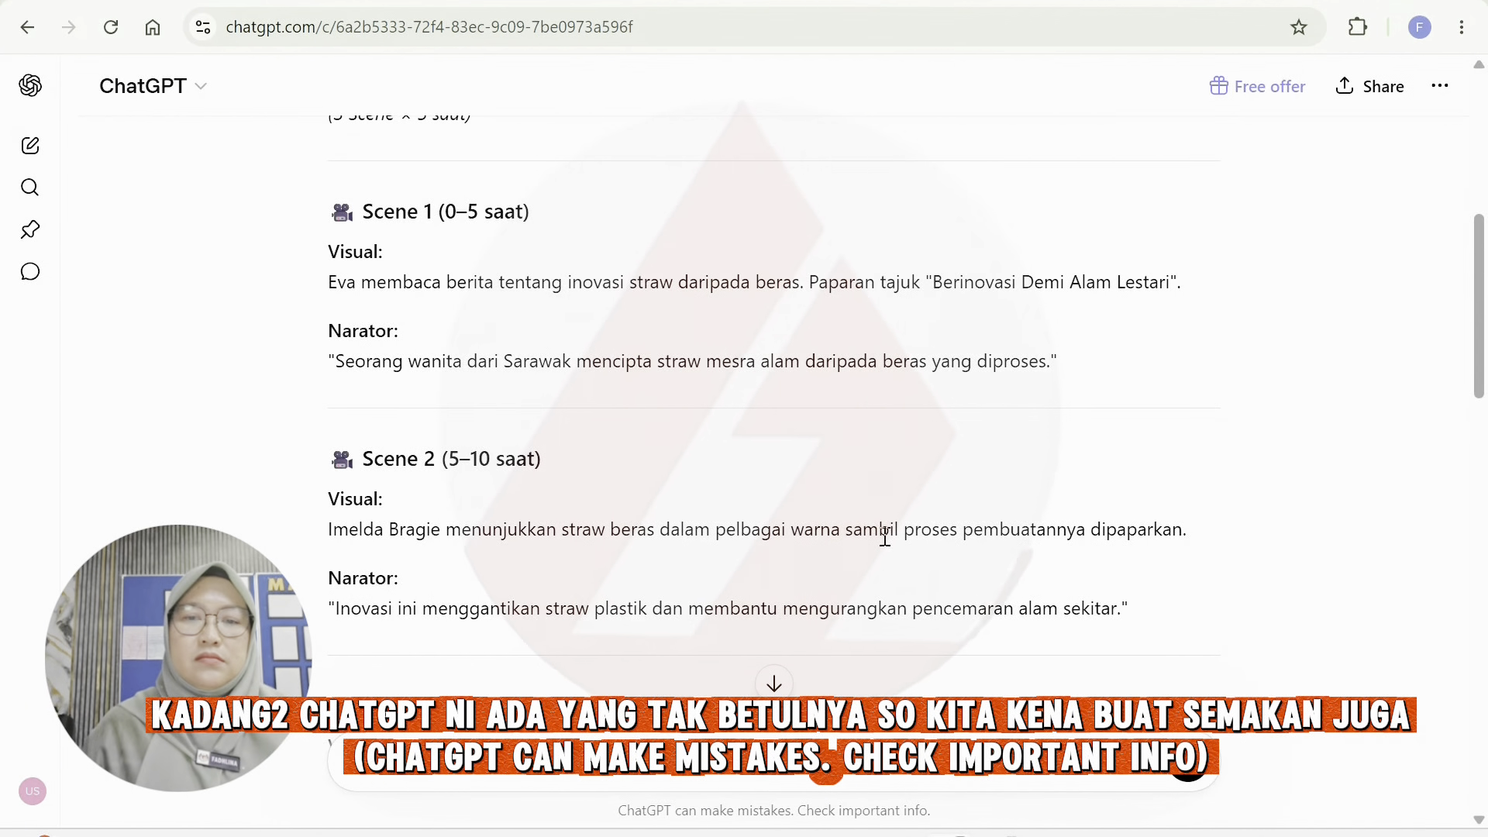
scroll(681, 597, down, 15)
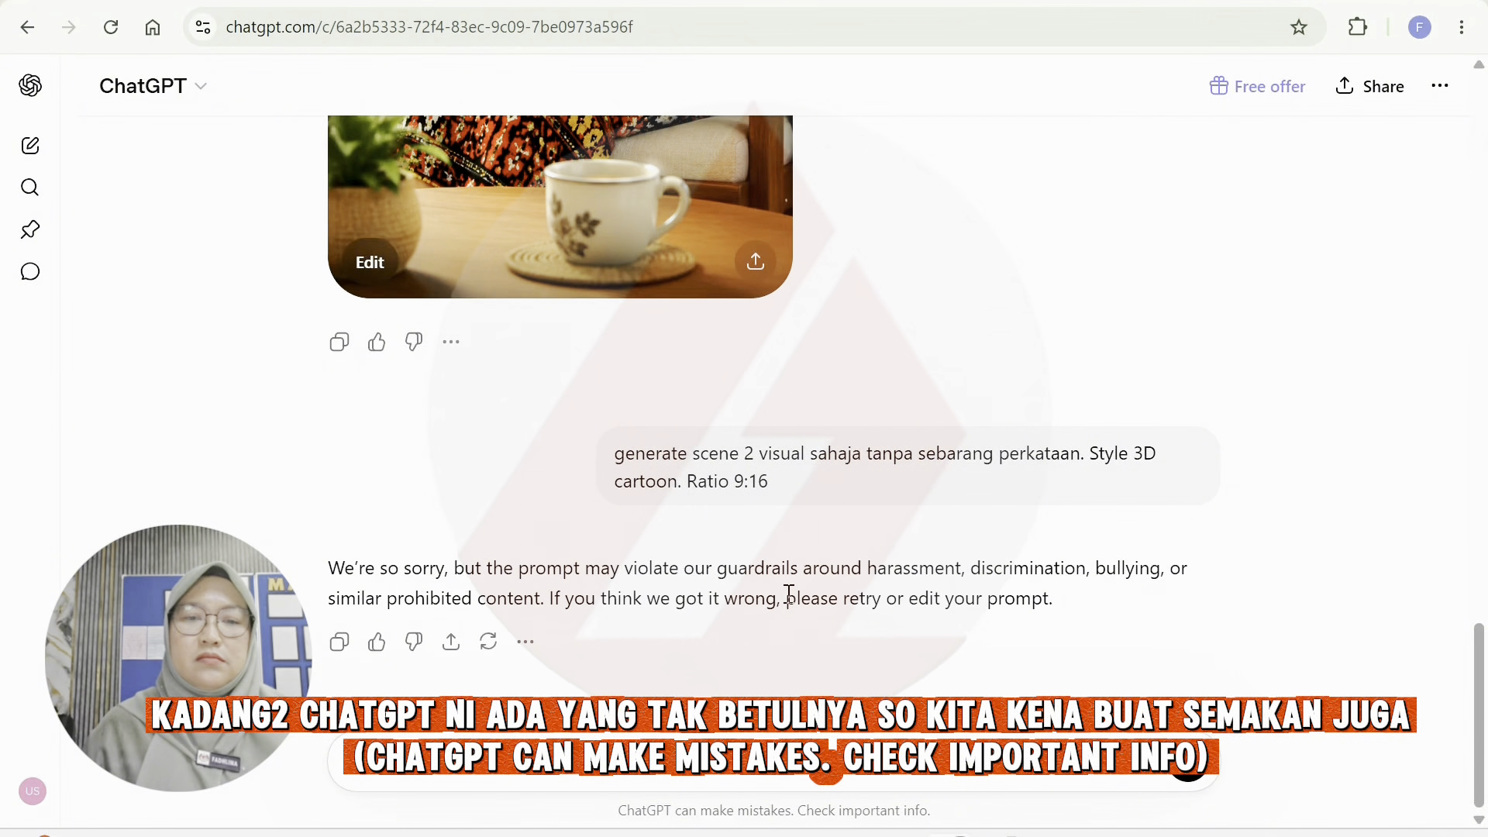
click(1152, 535)
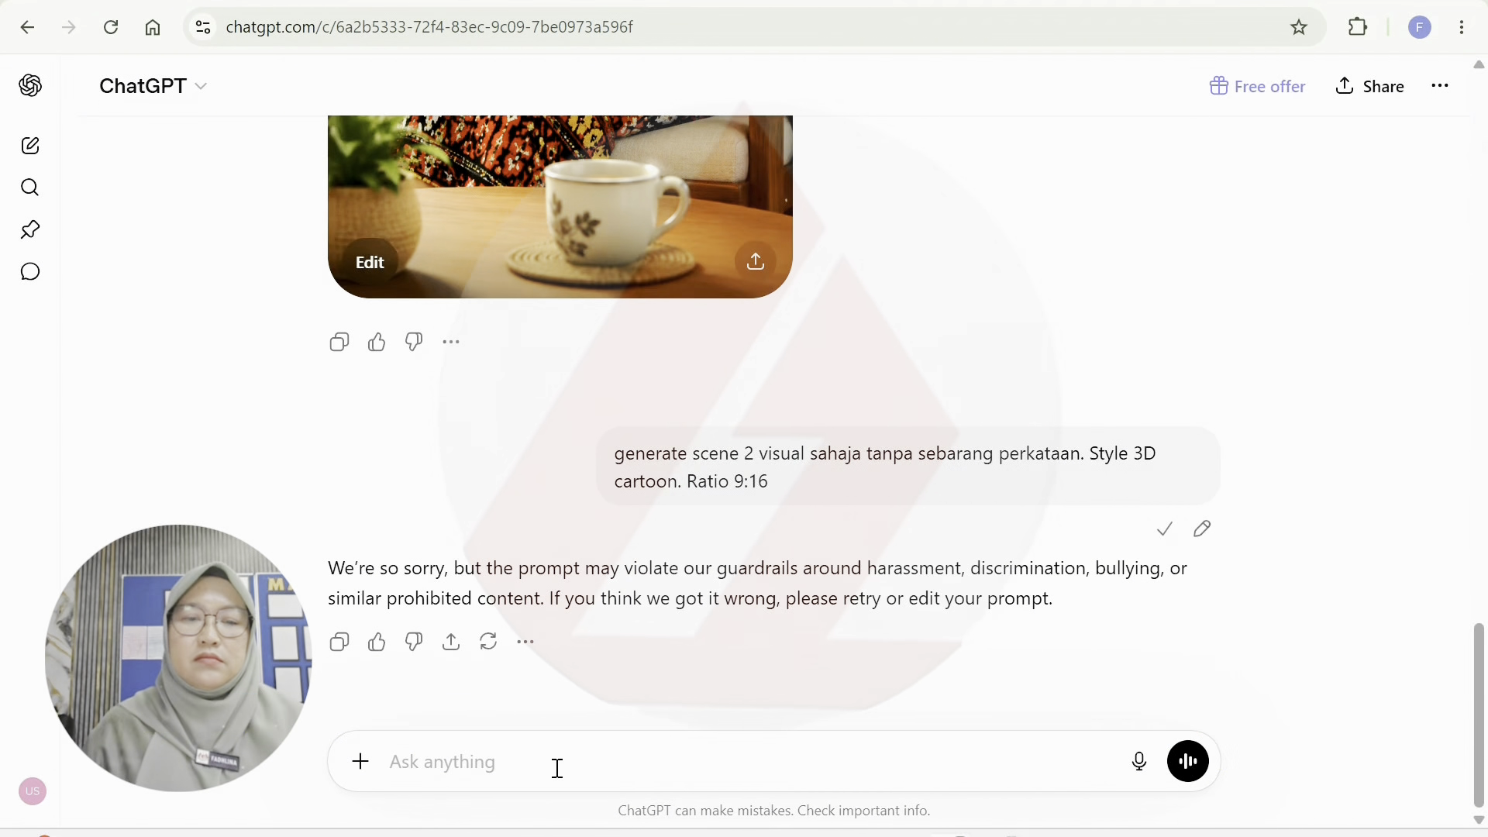
click(557, 766)
key(ctrl+v)
click(1188, 761)
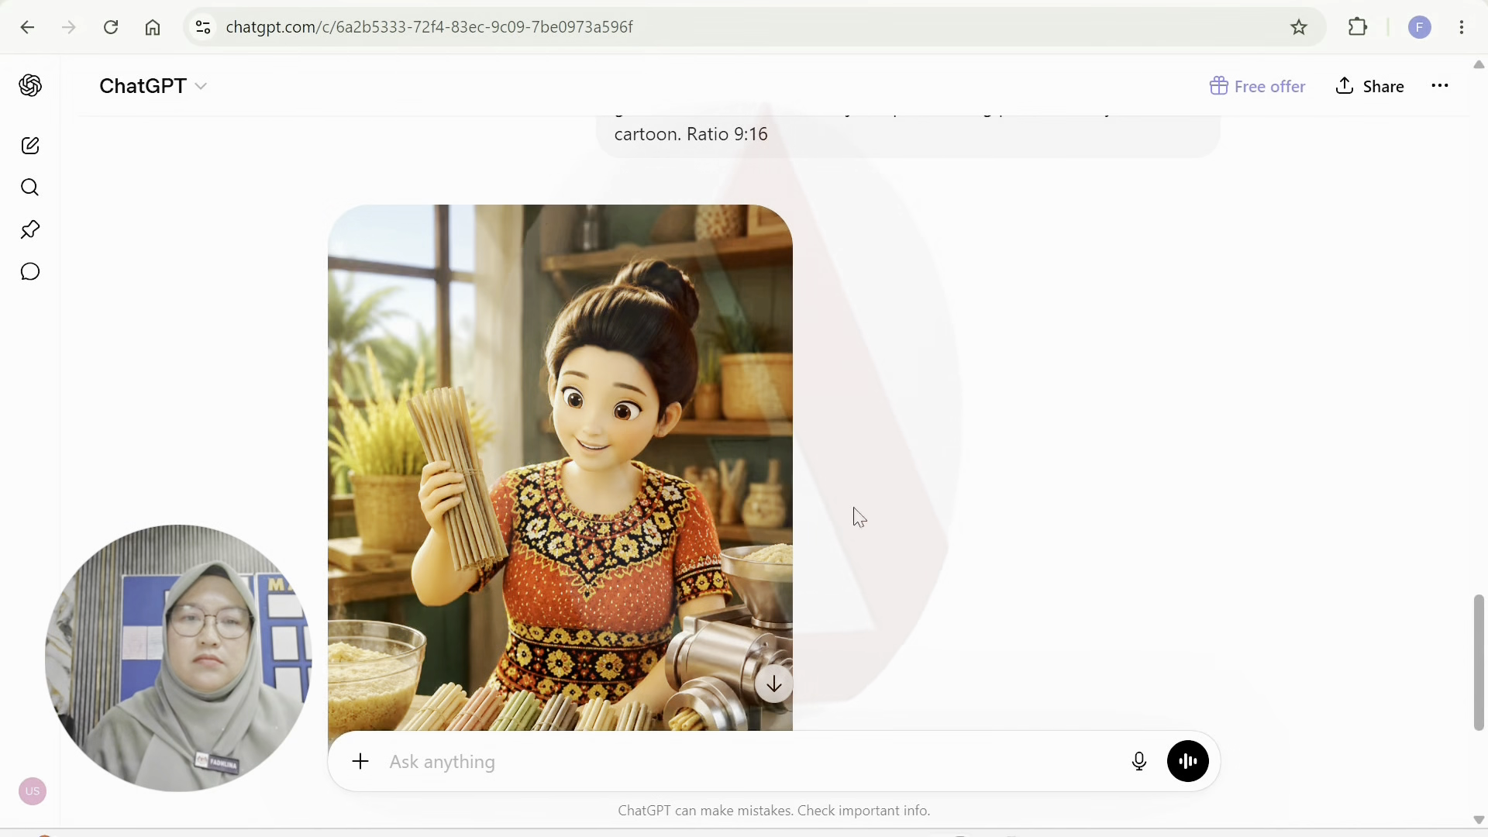
Send the same image prompt with the scene number changed to 3, and choose the second generated variant.
scroll(833, 515, down, 3)
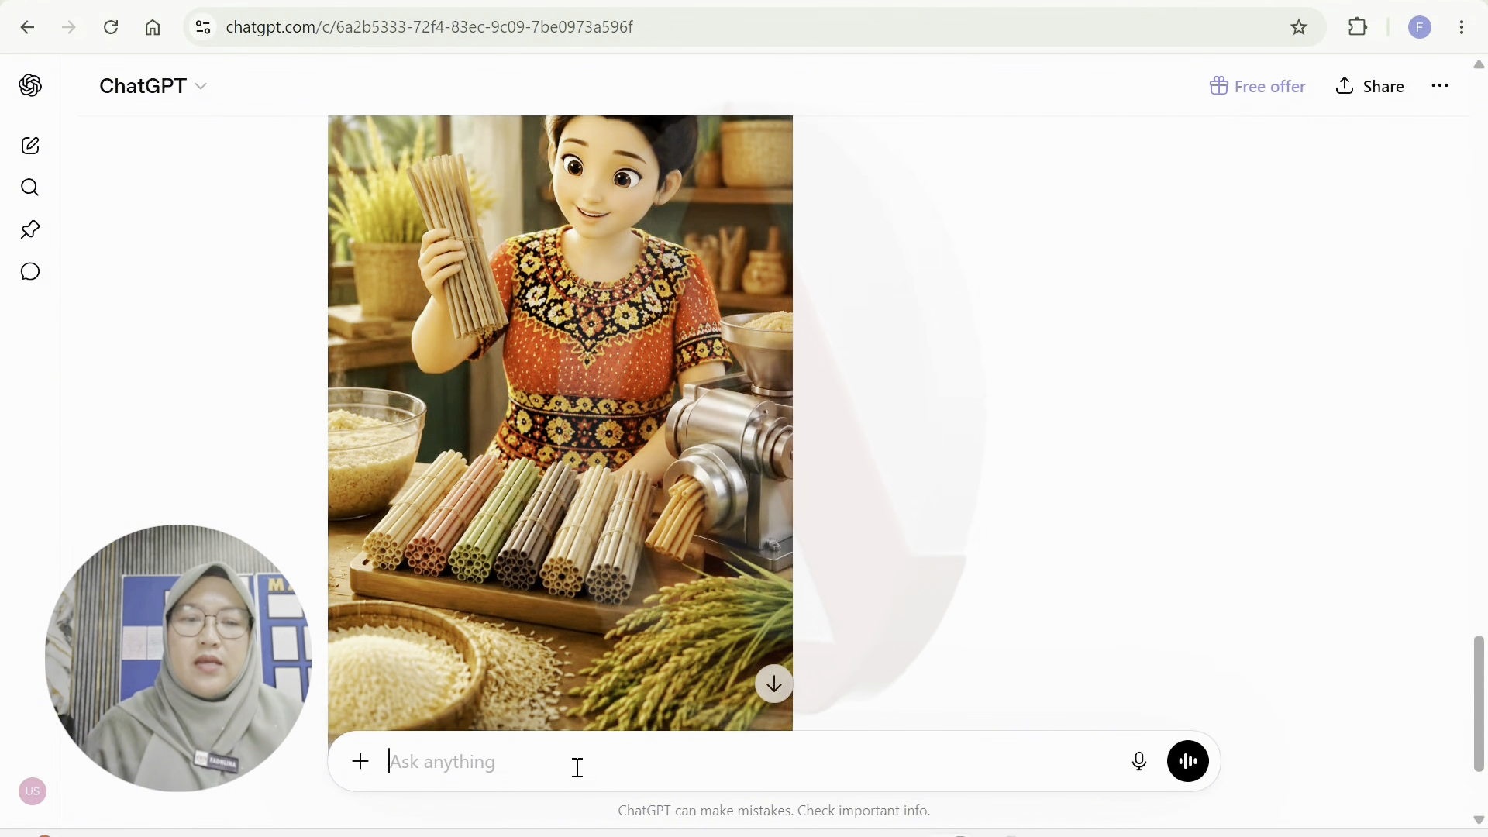
key(ctrl+v)
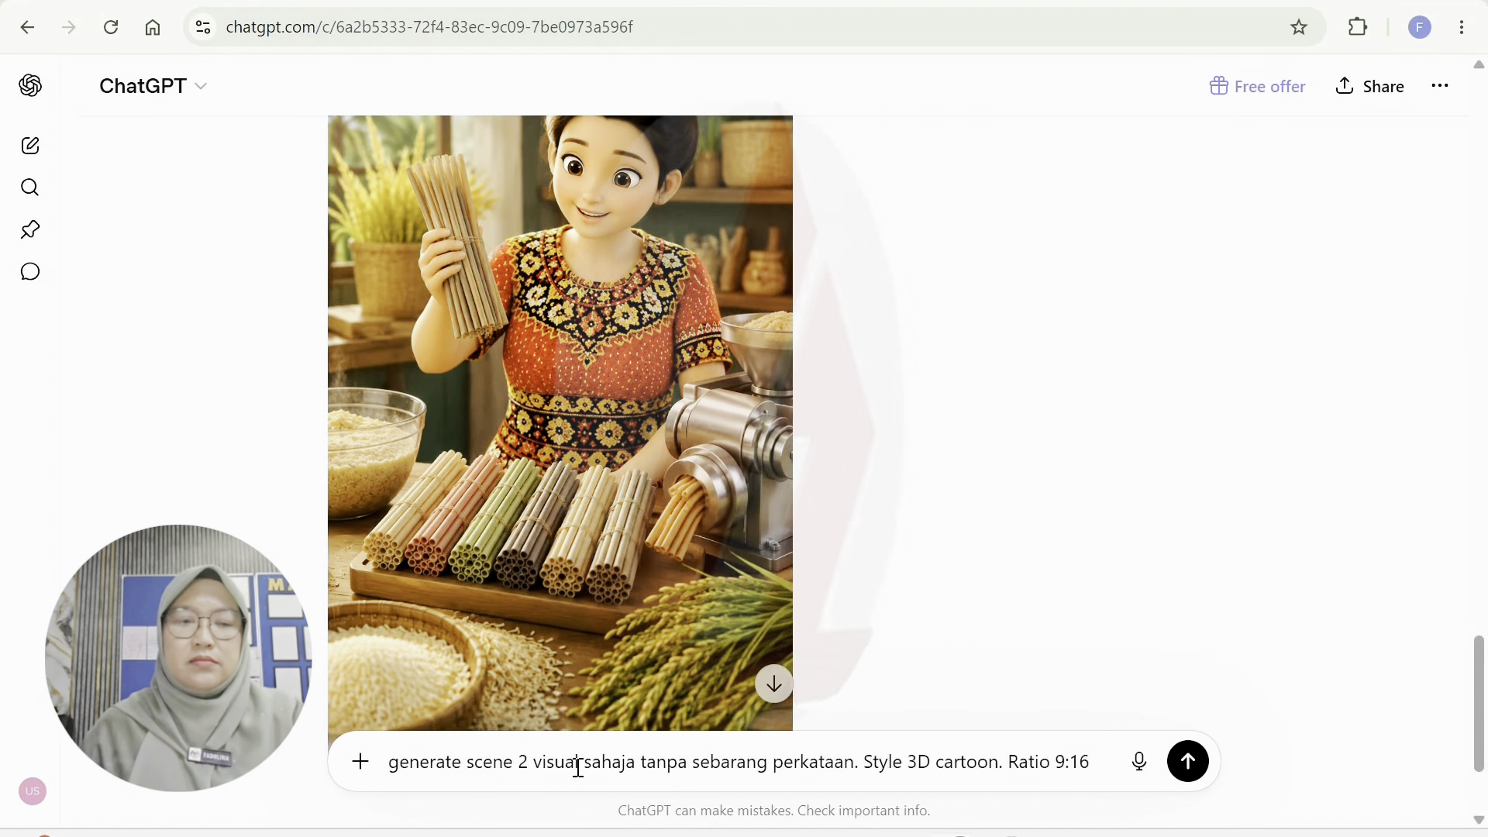
double_click(523, 765)
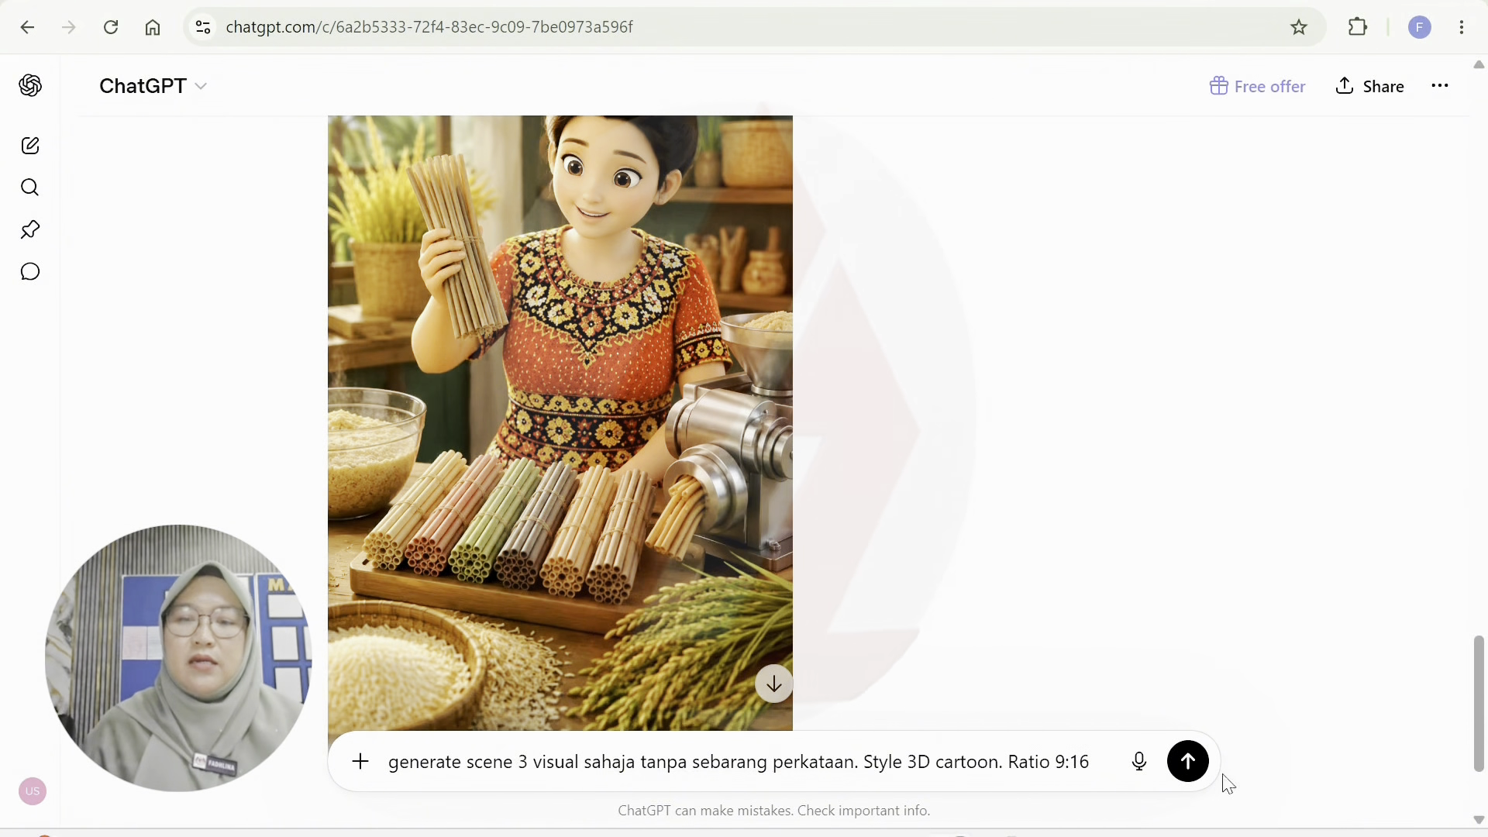
click(1186, 761)
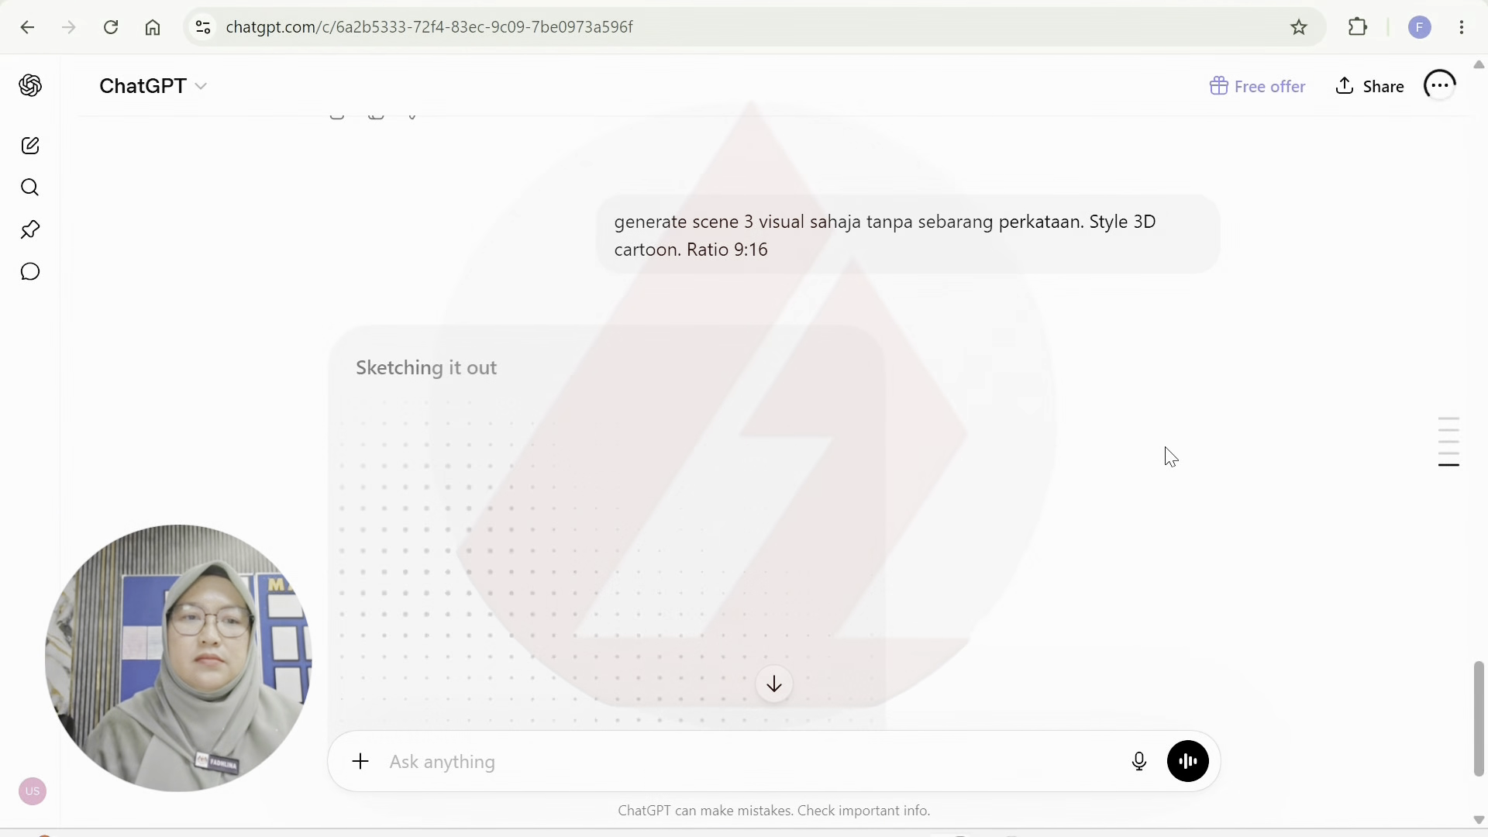
scroll(633, 499, down, 5)
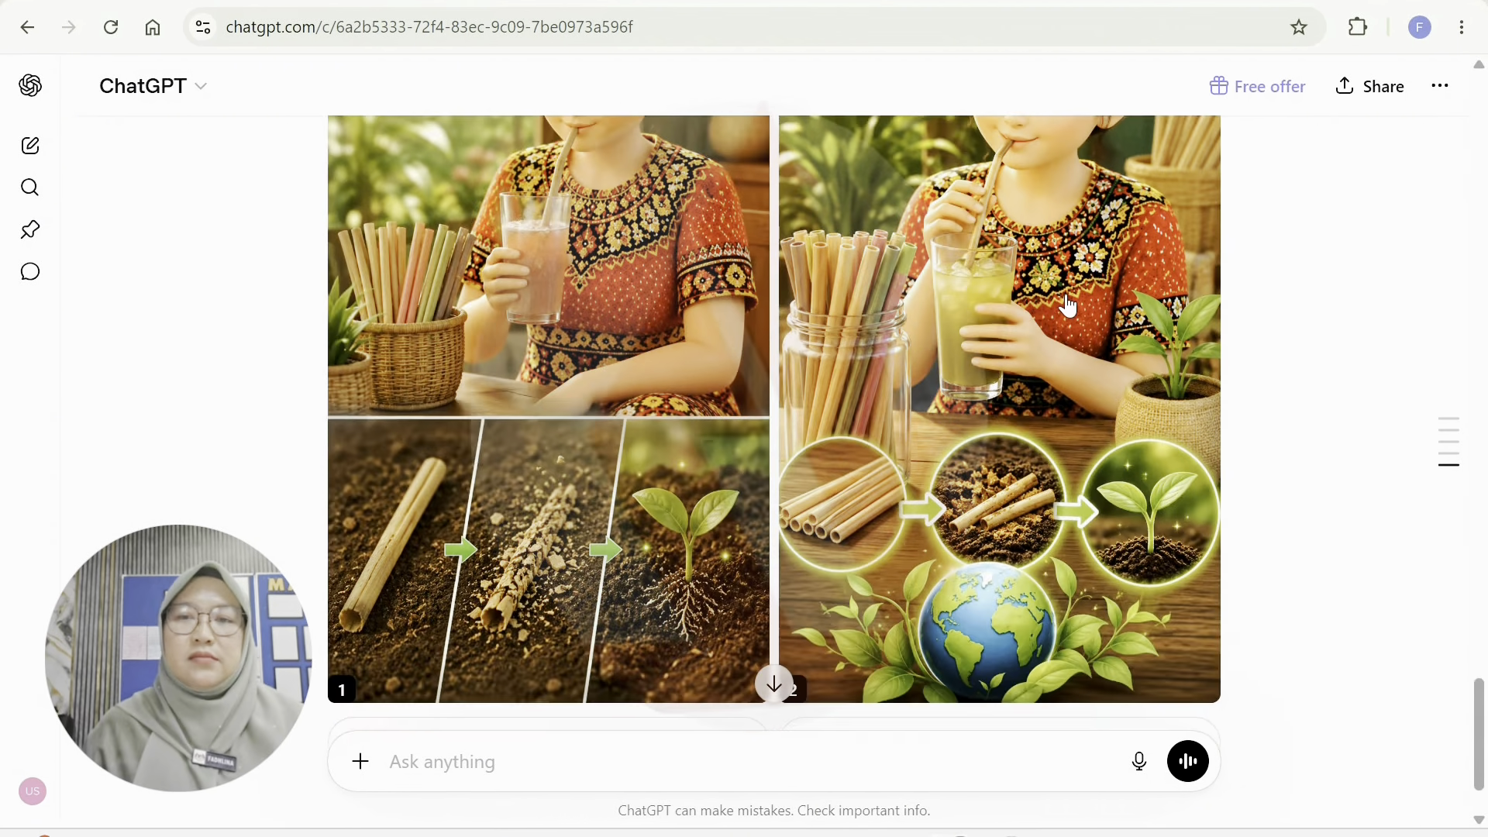
click(1067, 304)
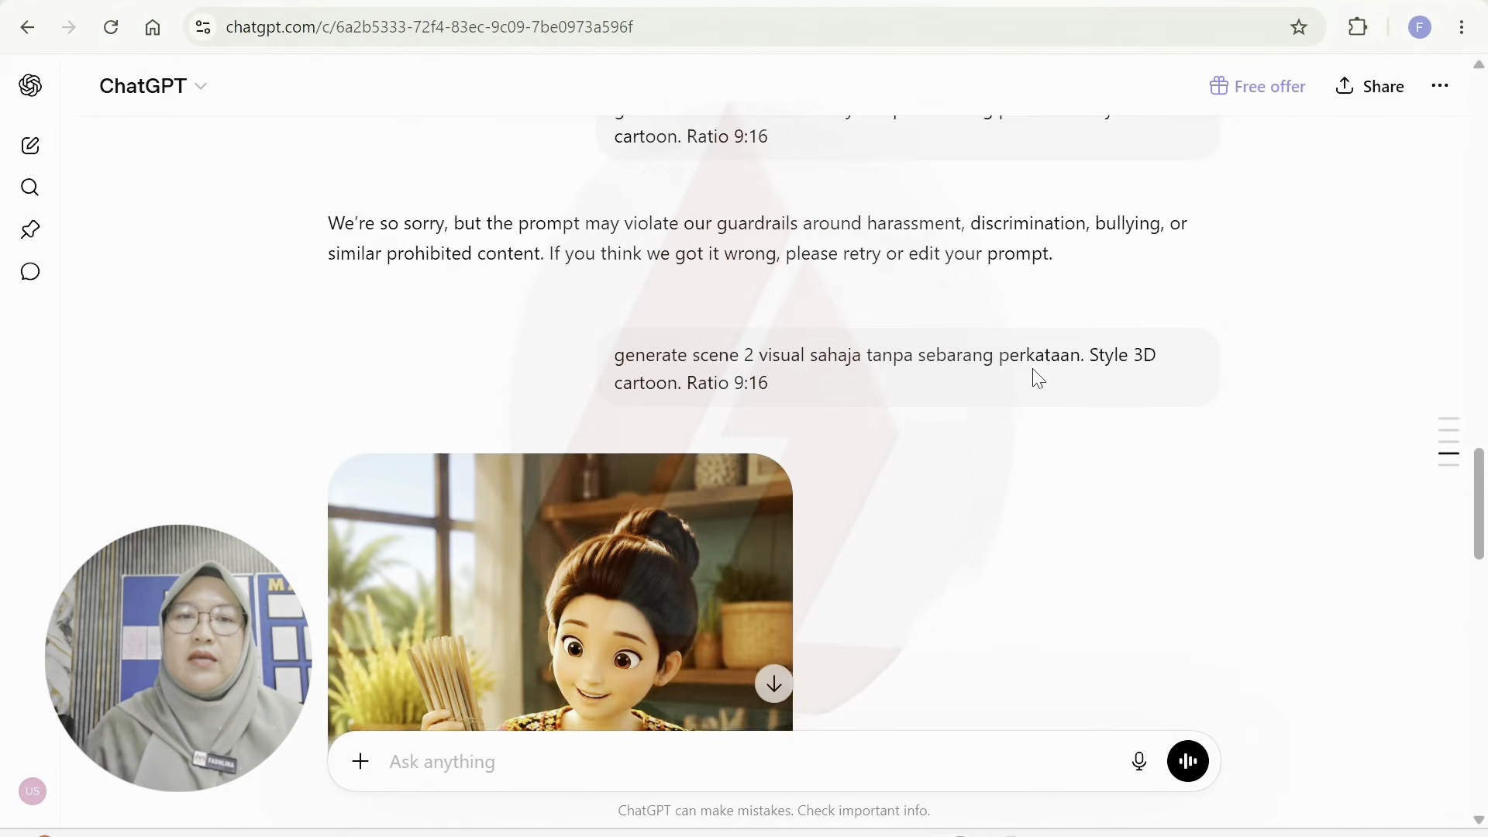
Open the scene 1 image of the woman reading a newspaper at full size and start saving it as a file.
scroll(1035, 377, up, 4)
scroll(1035, 376, up, 4)
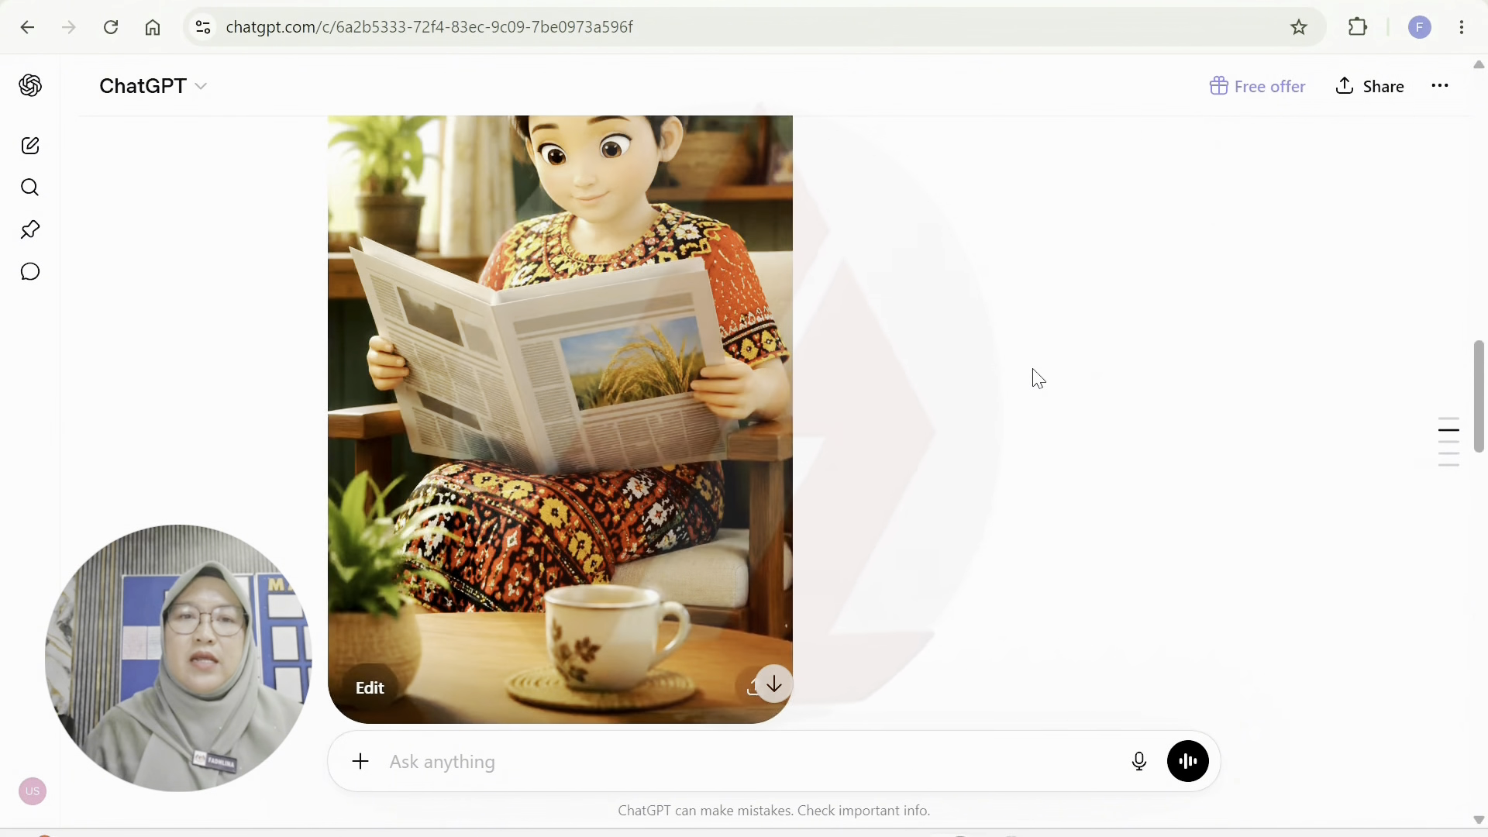
scroll(767, 356, up, 1)
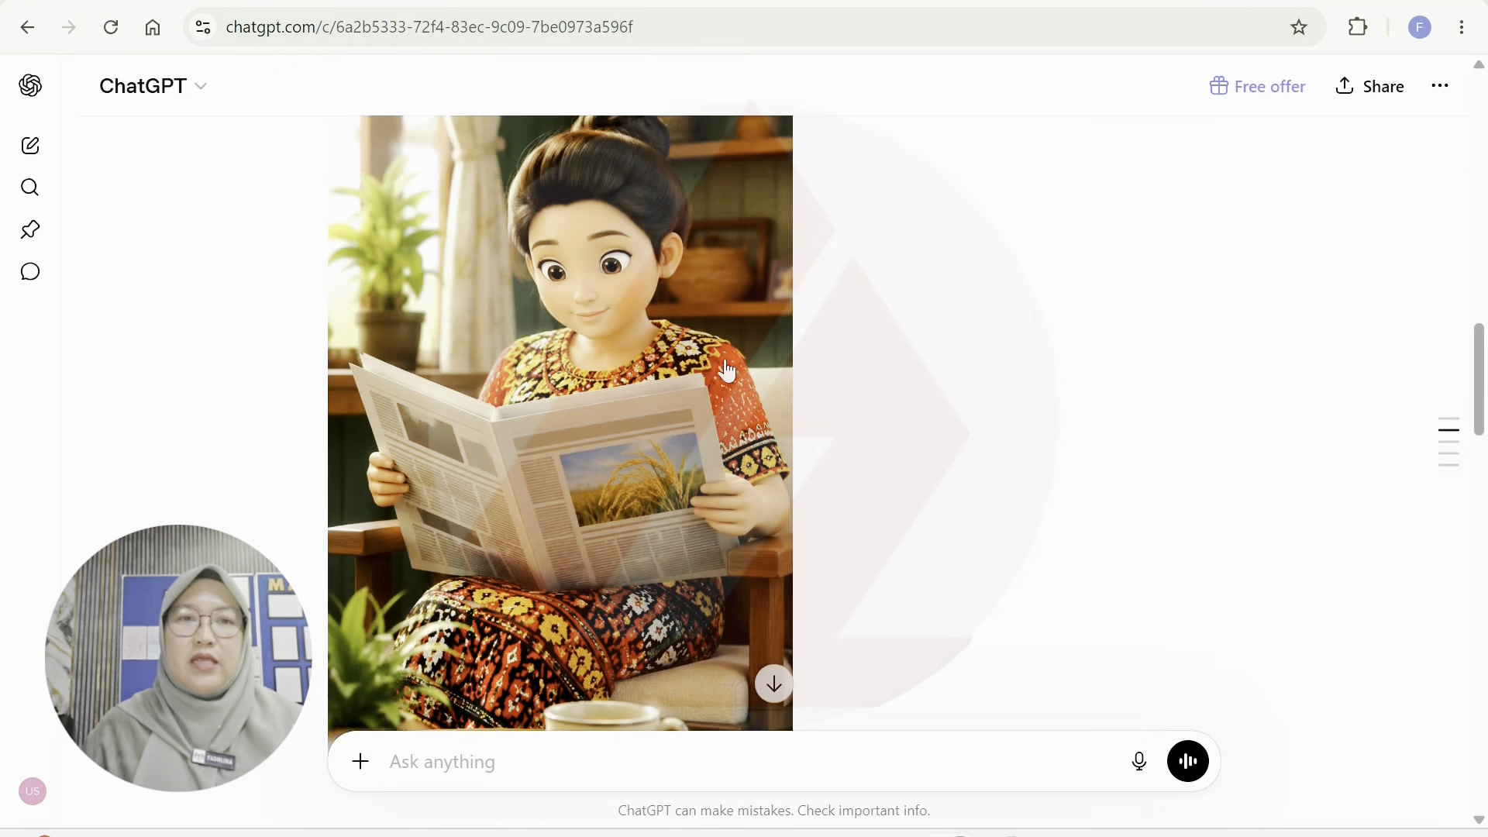
click(516, 301)
right_click(812, 305)
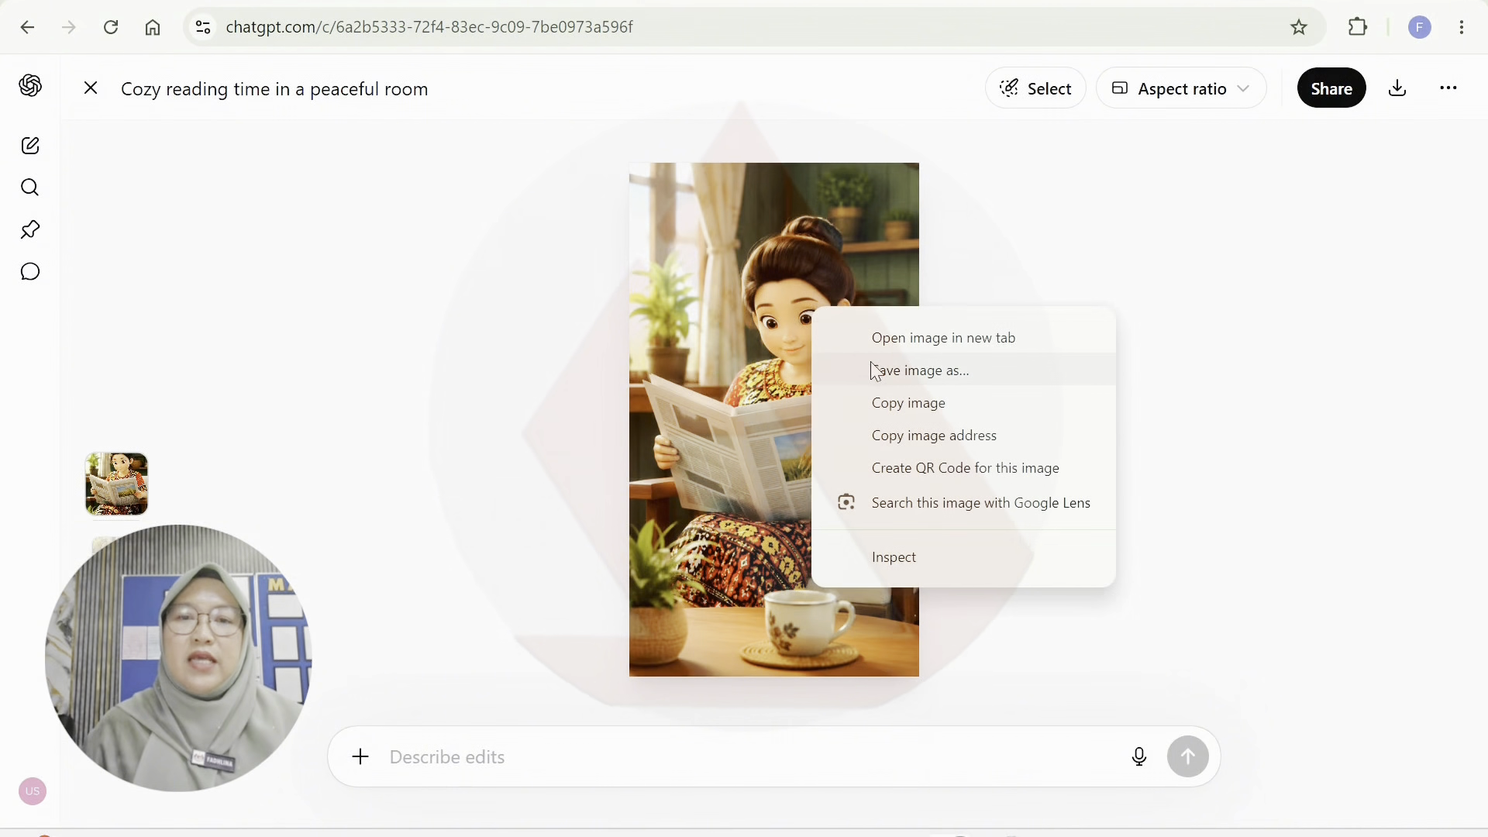
click(877, 380)
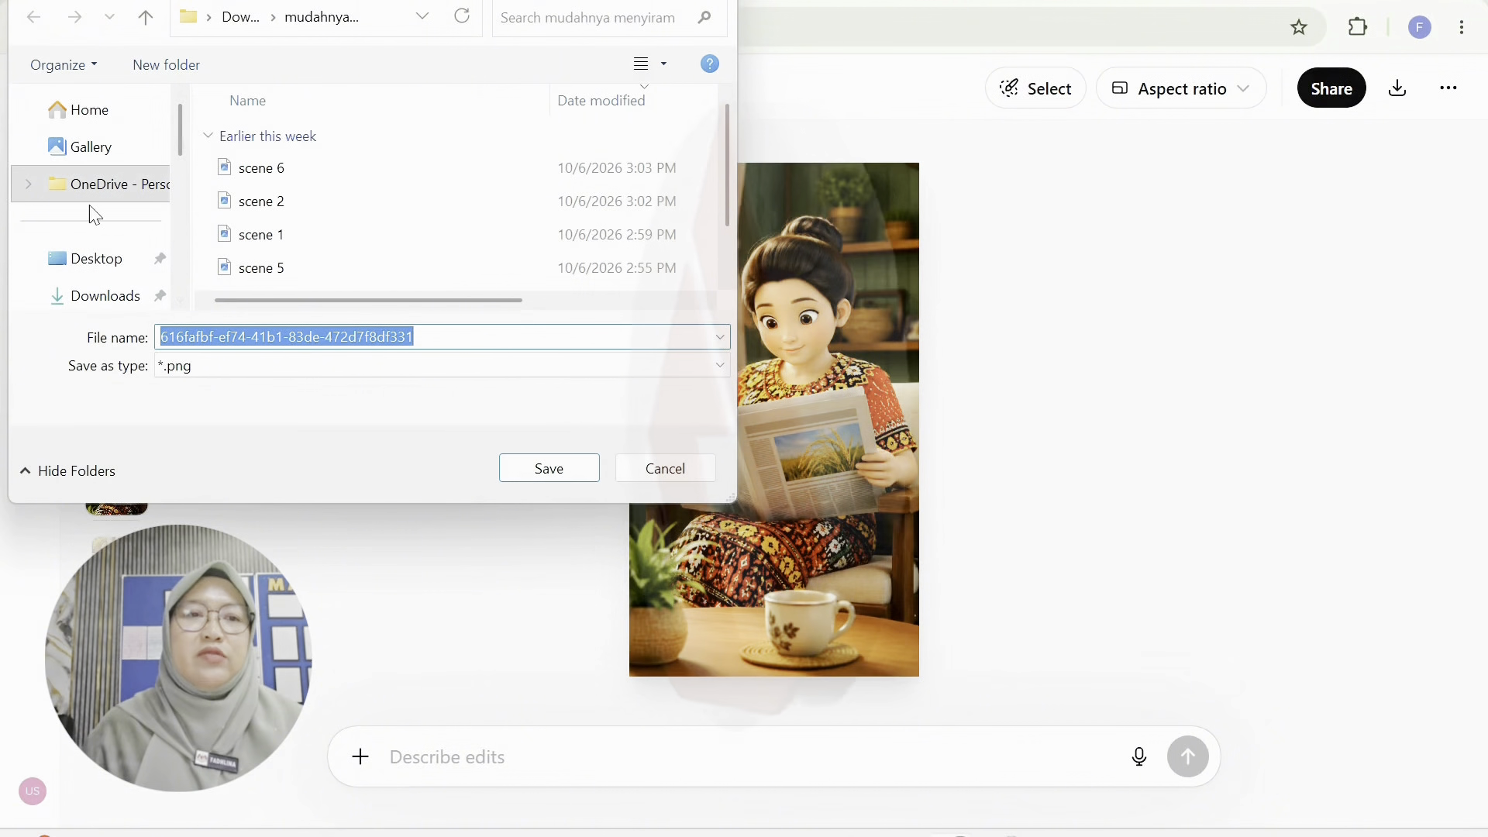
Save the image as s1 in a new folder named "warta borneo" inside Downloads.
click(103, 294)
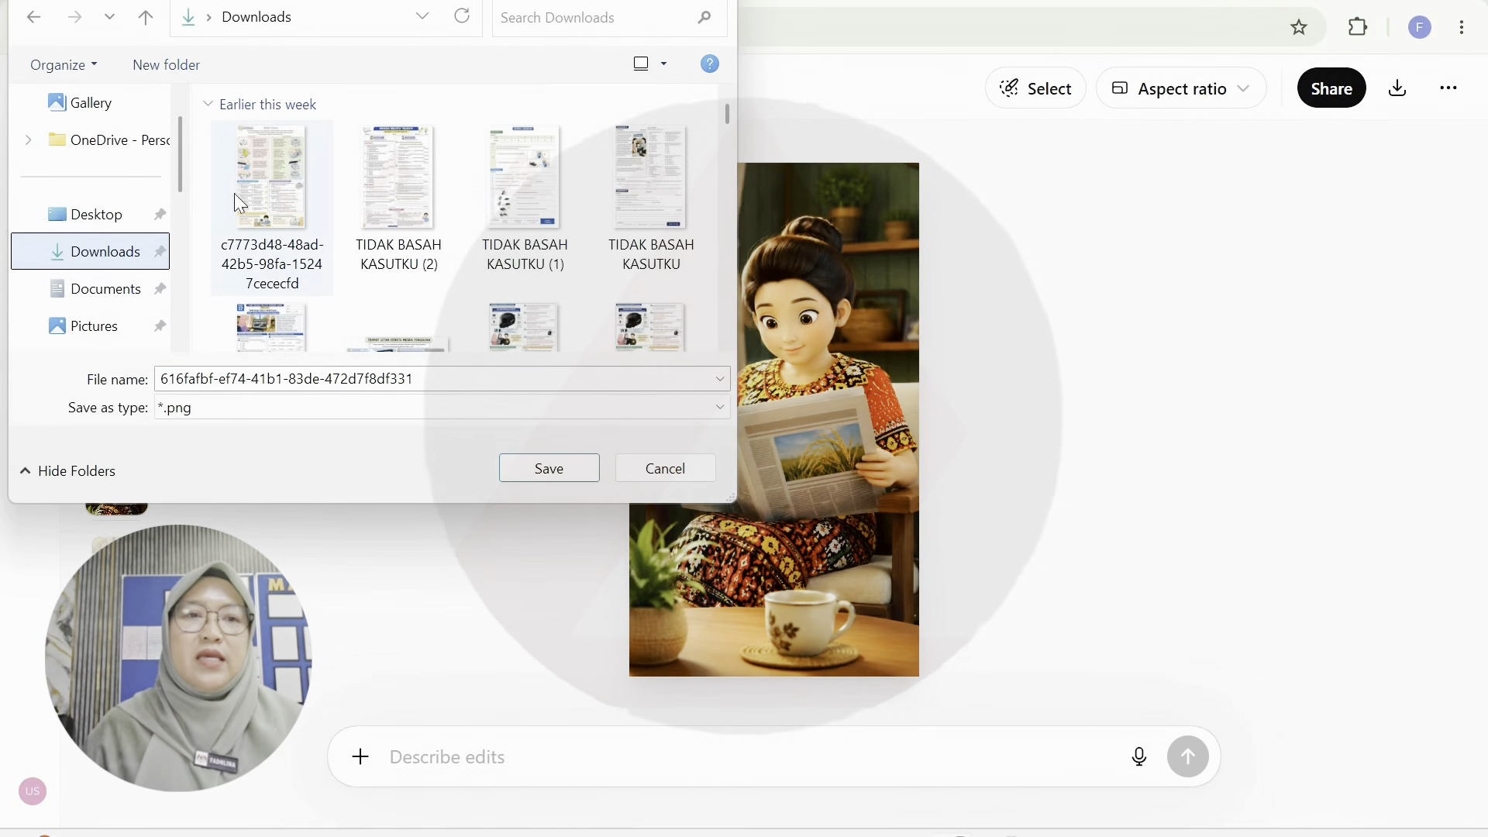
click(163, 65)
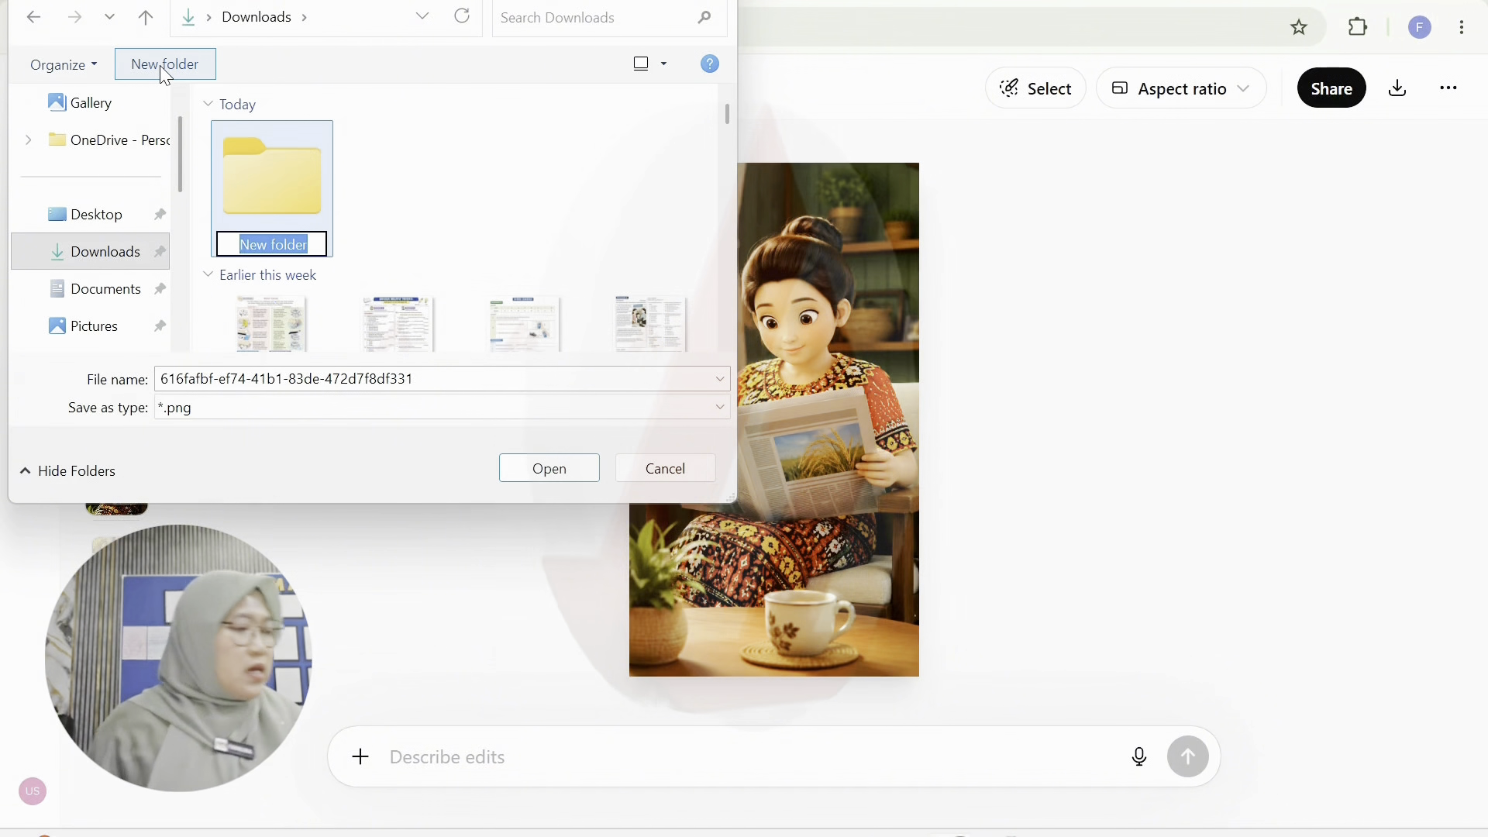
text(warta borneo)
click(549, 468)
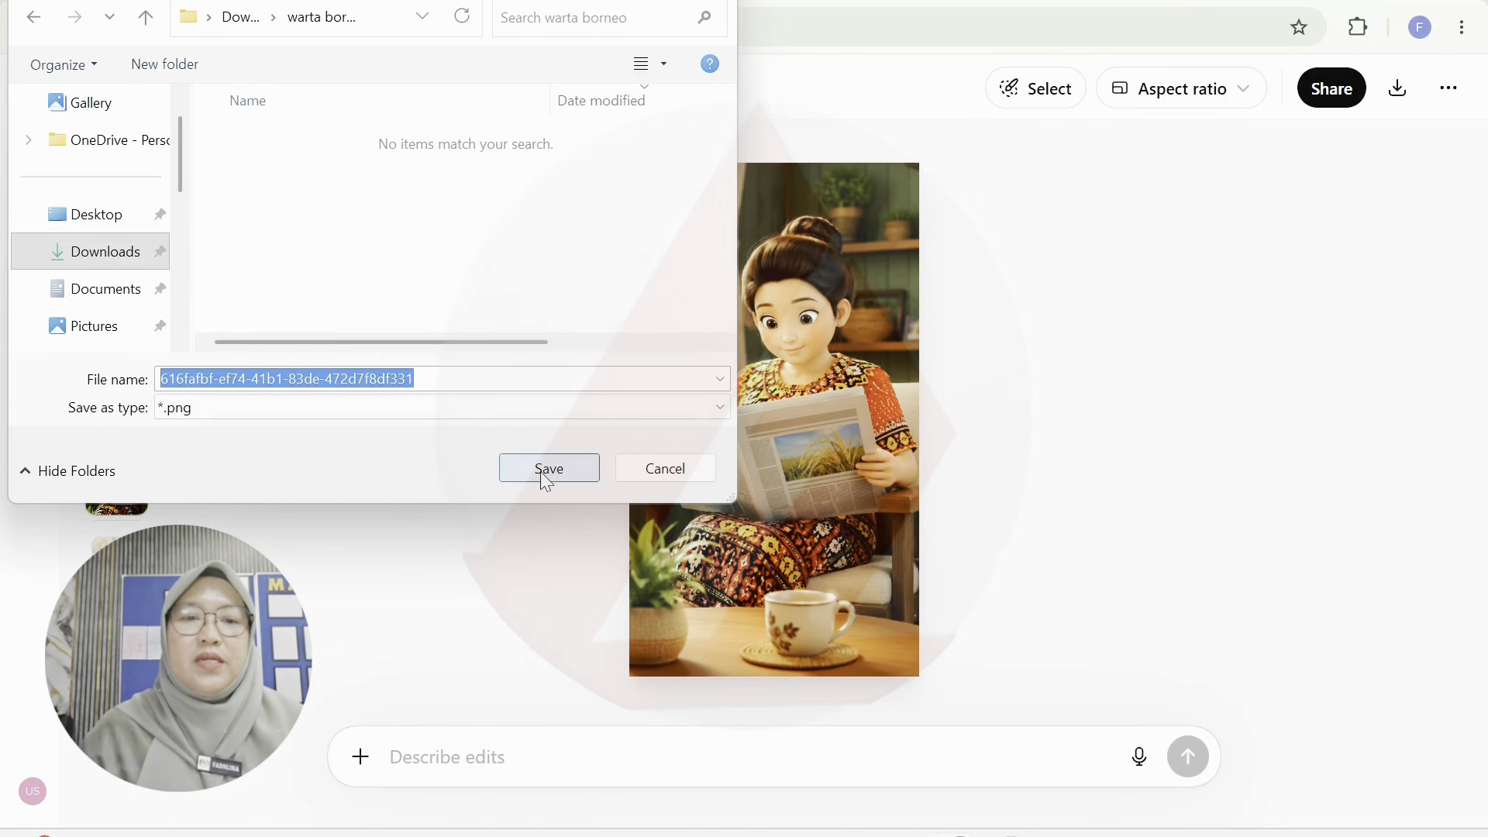
text(s1)
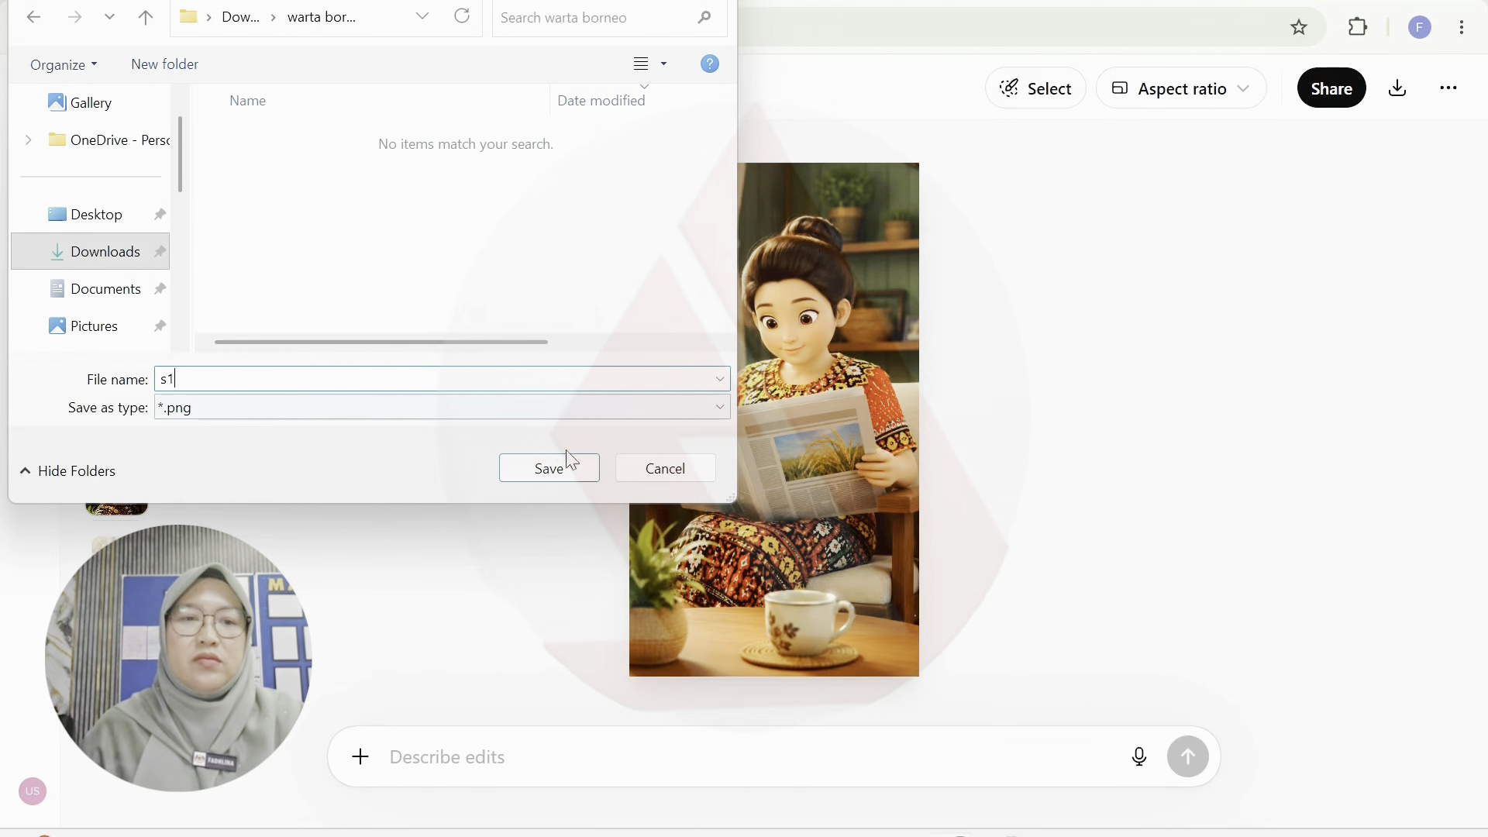
click(568, 465)
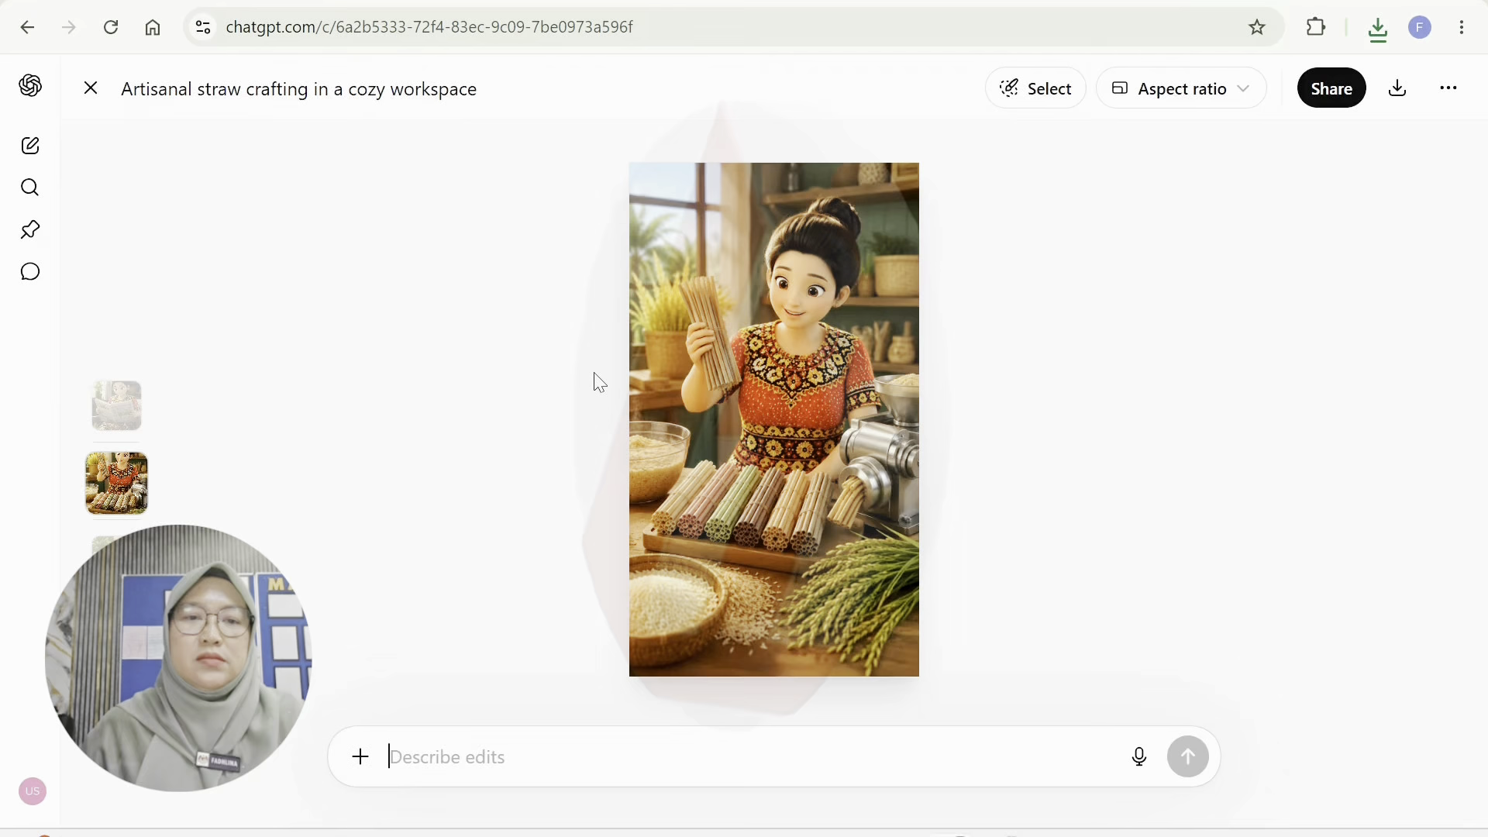
Save the scene 2 image of the woman crafting straws as s2 in the "warta borneo" folder.
right_click(807, 364)
click(876, 426)
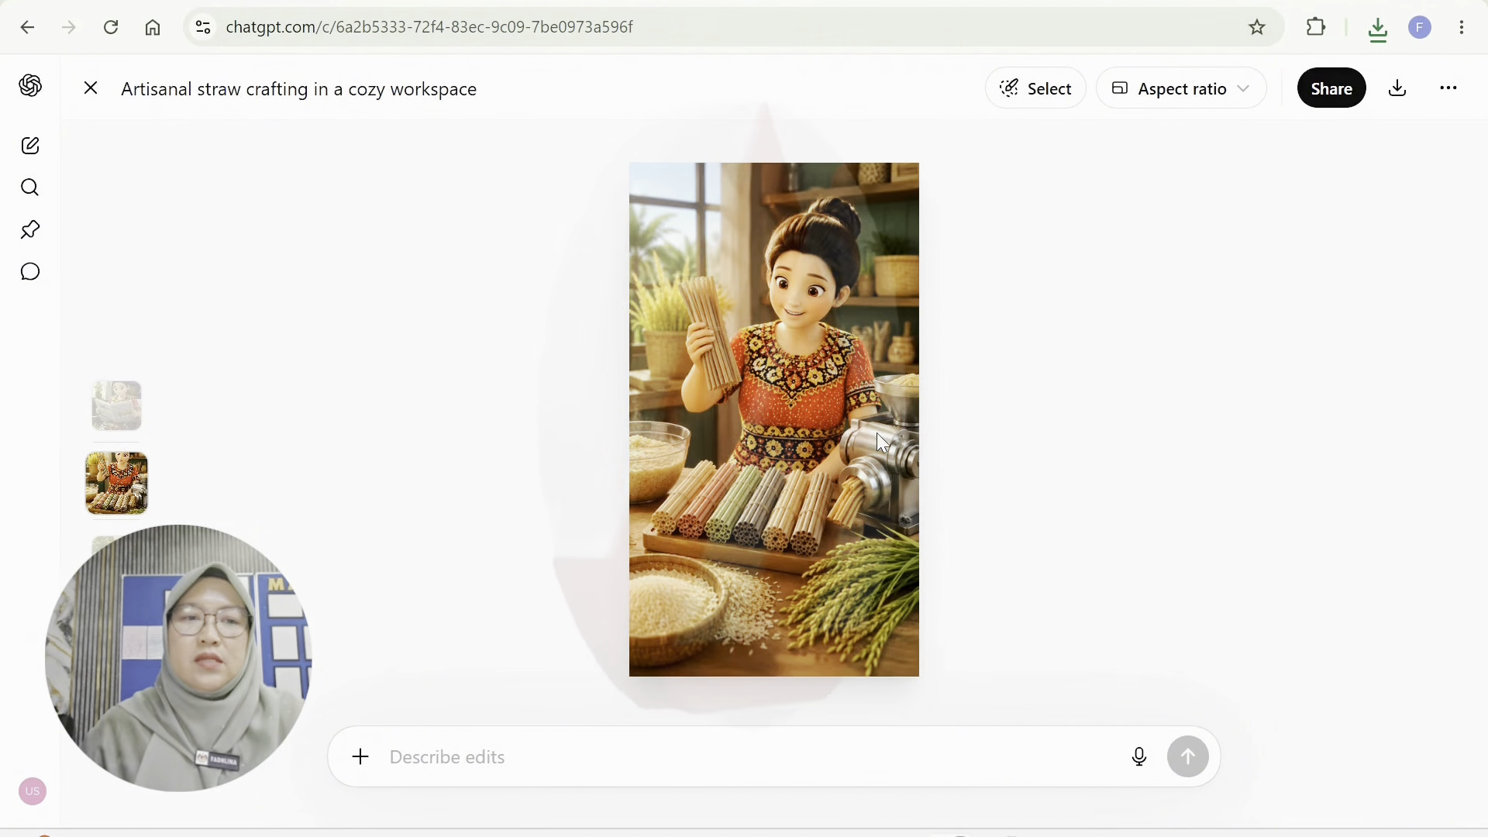
text(s2)
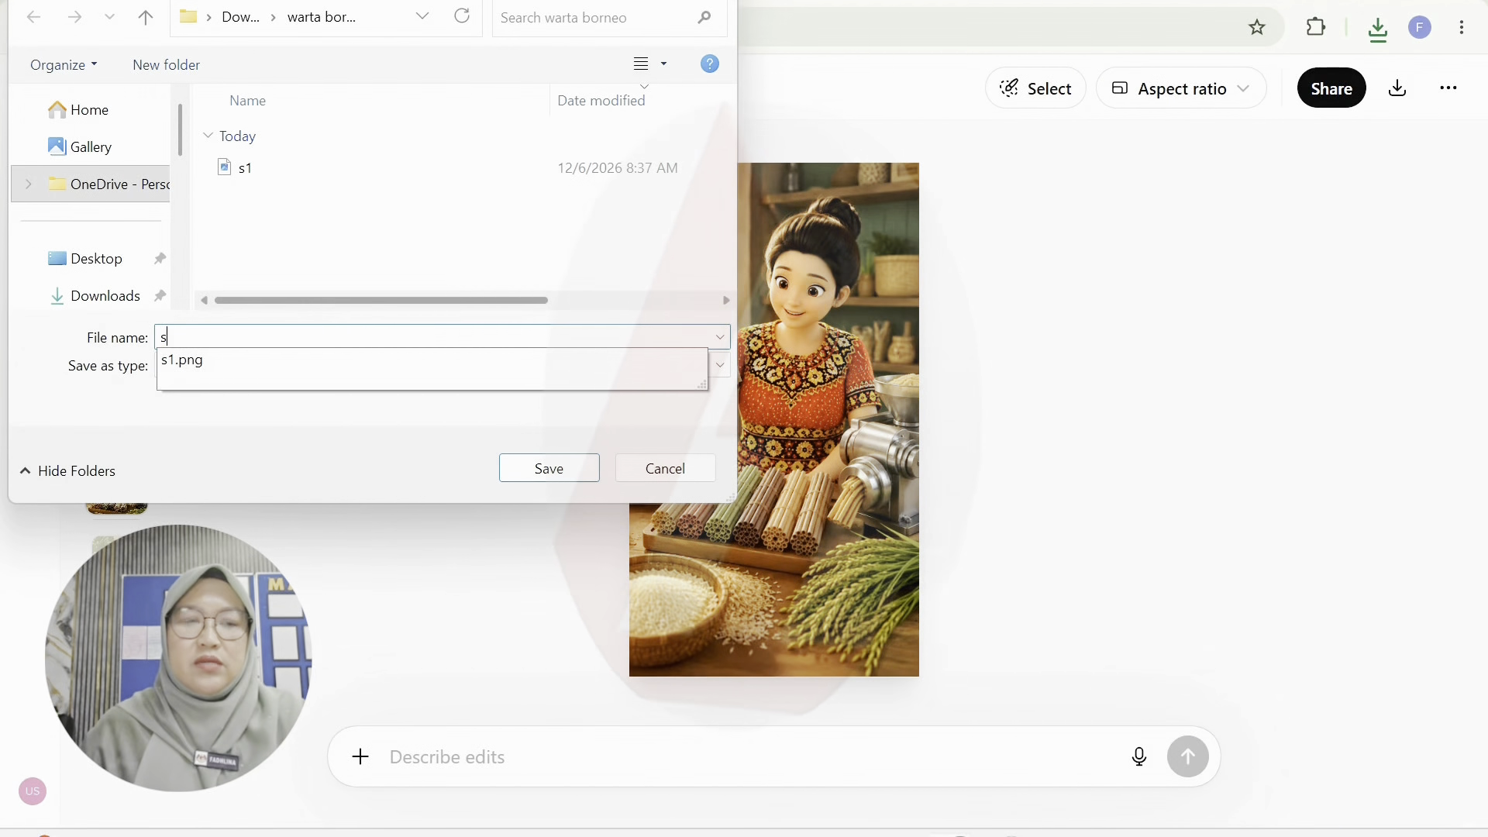
click(540, 464)
Open the scene 3 image of the woman drinking through a straw and save it as s3 in the "warta borneo" folder.
click(94, 103)
click(990, 392)
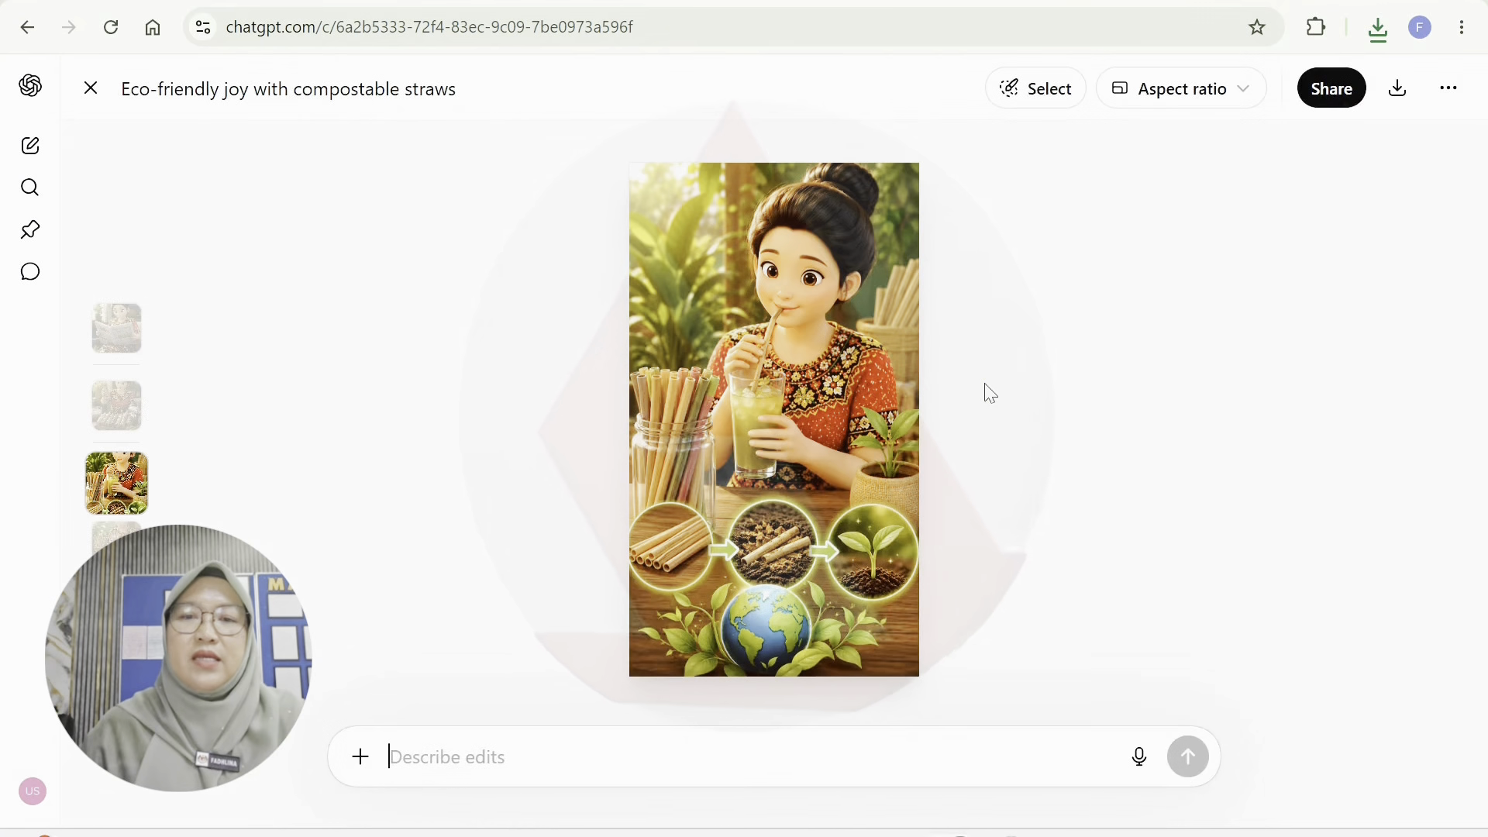
right_click(692, 375)
click(769, 431)
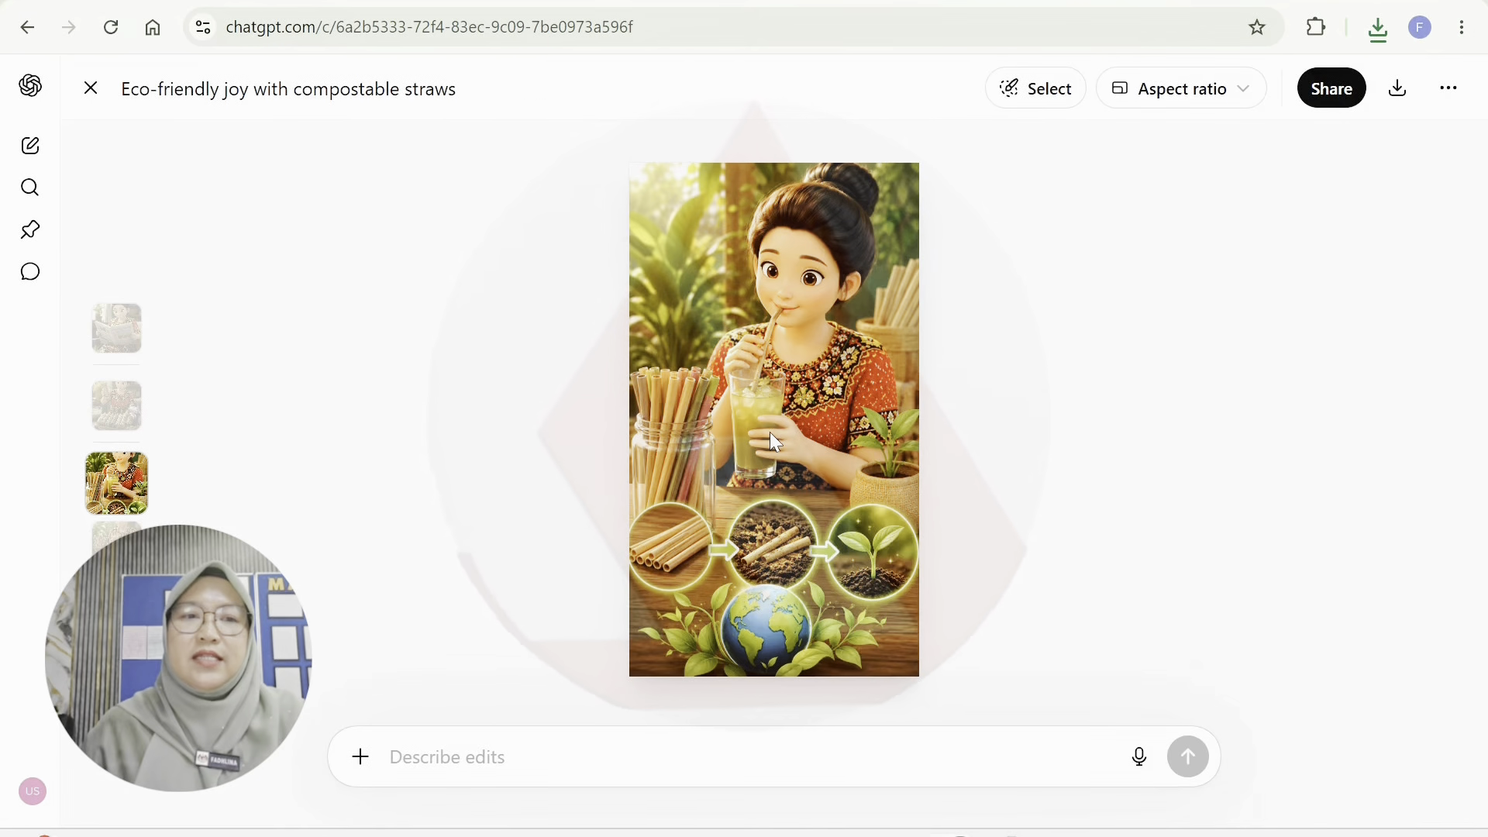
text(s3)
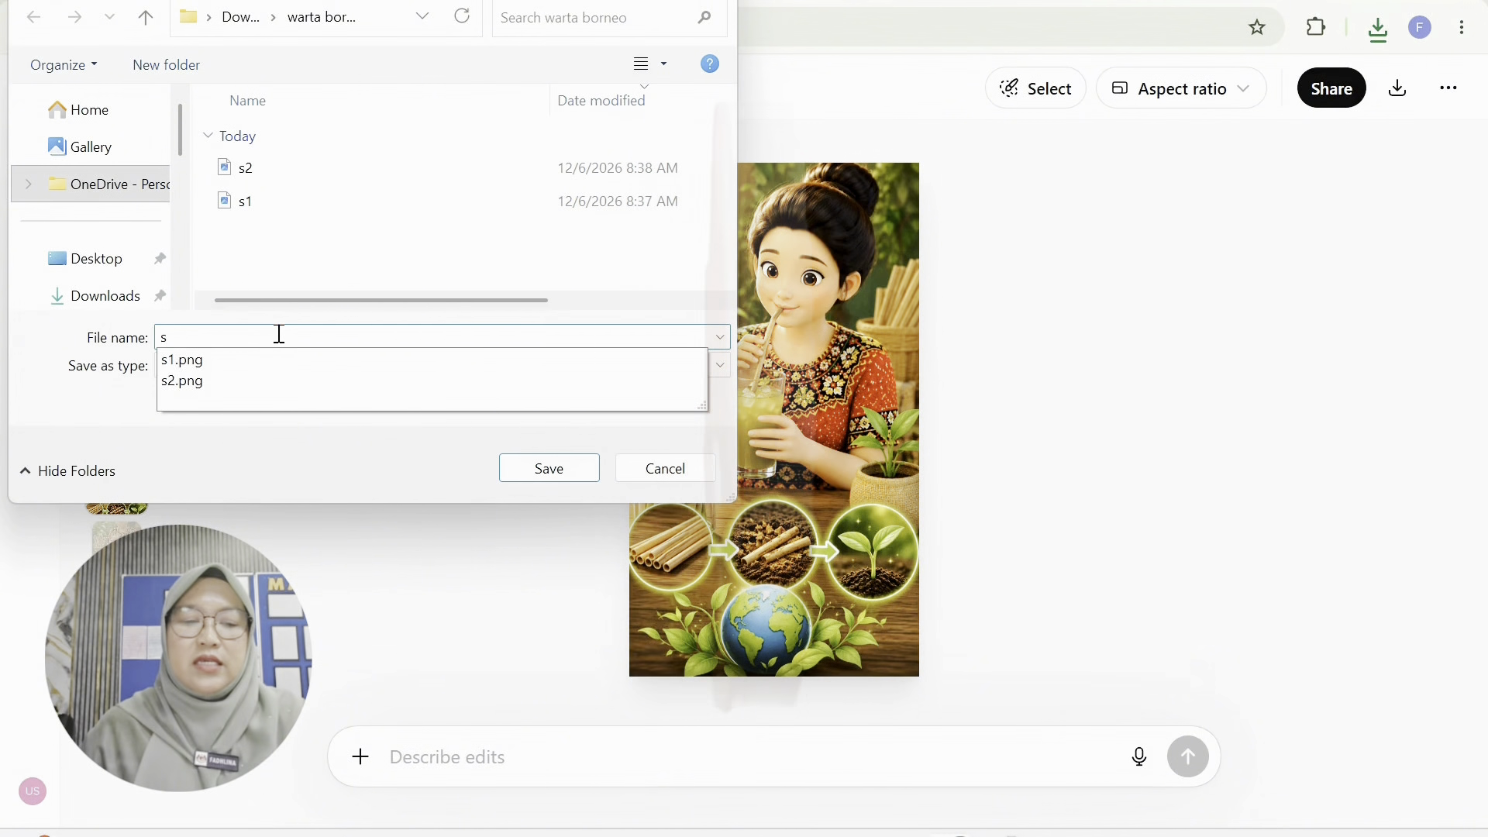
click(550, 468)
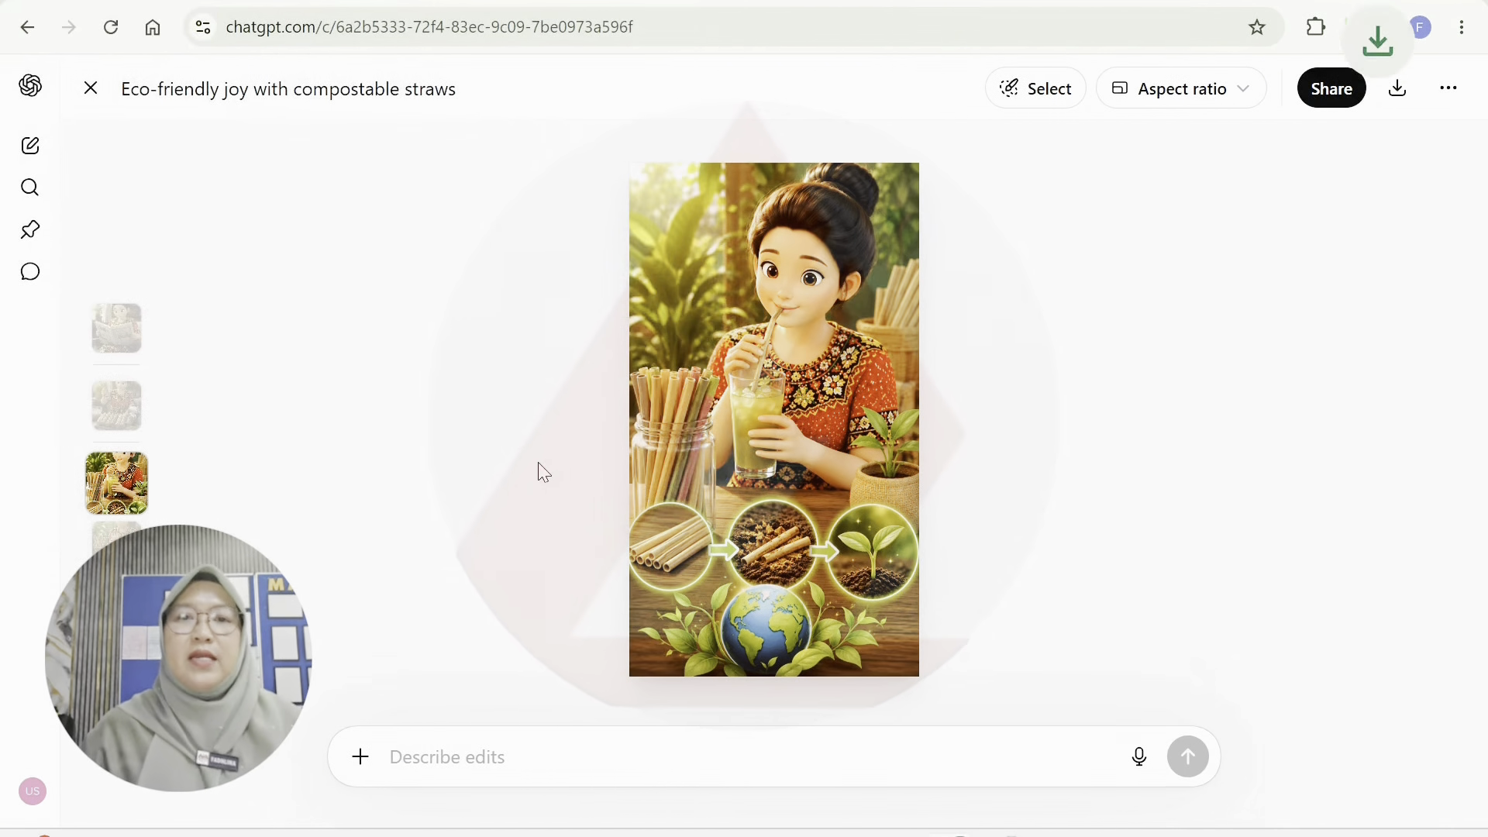
Close the image view and copy the Visual and Narator text of Scene 1 from the video script.
key(Escape)
scroll(951, 360, up, 5)
scroll(952, 360, up, 10)
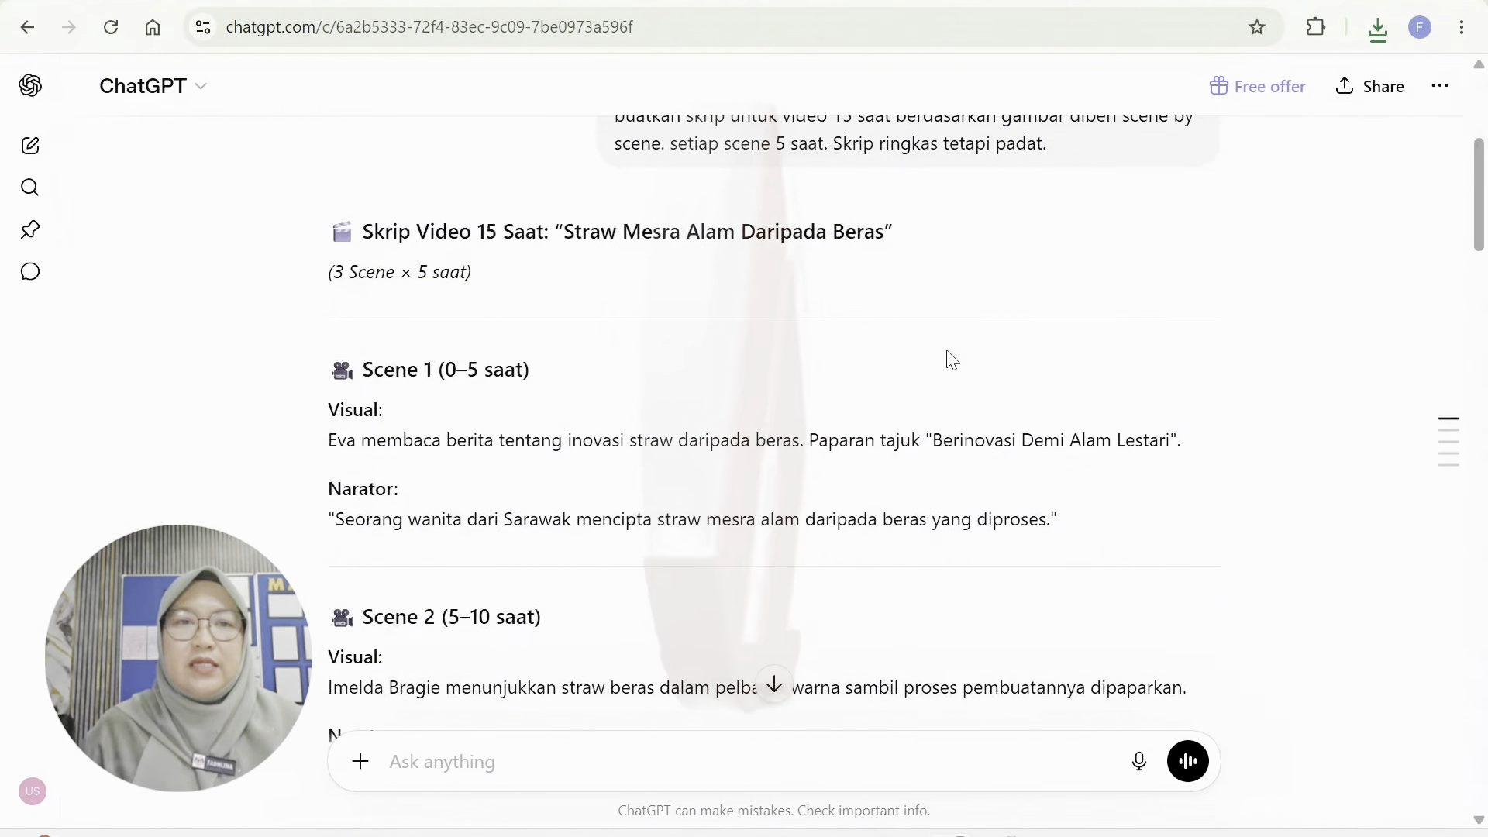
scroll(951, 360, down, 2)
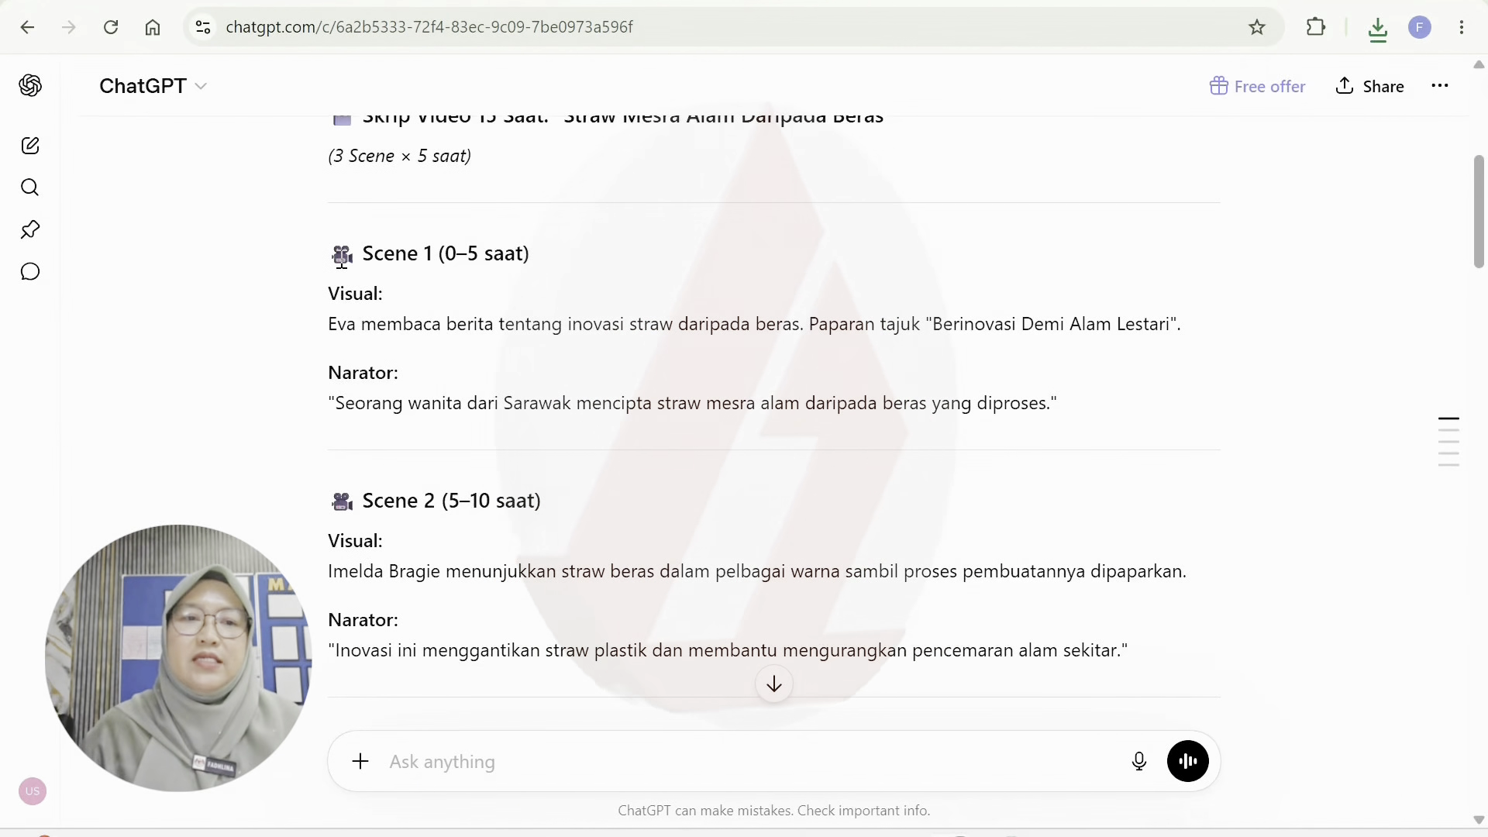
drag(342, 264, 1062, 405)
key(ctrl+c)
Switch to Google Flow, check the account's available credits, and start a new project, dismissing the update notice.
click(487, 0)
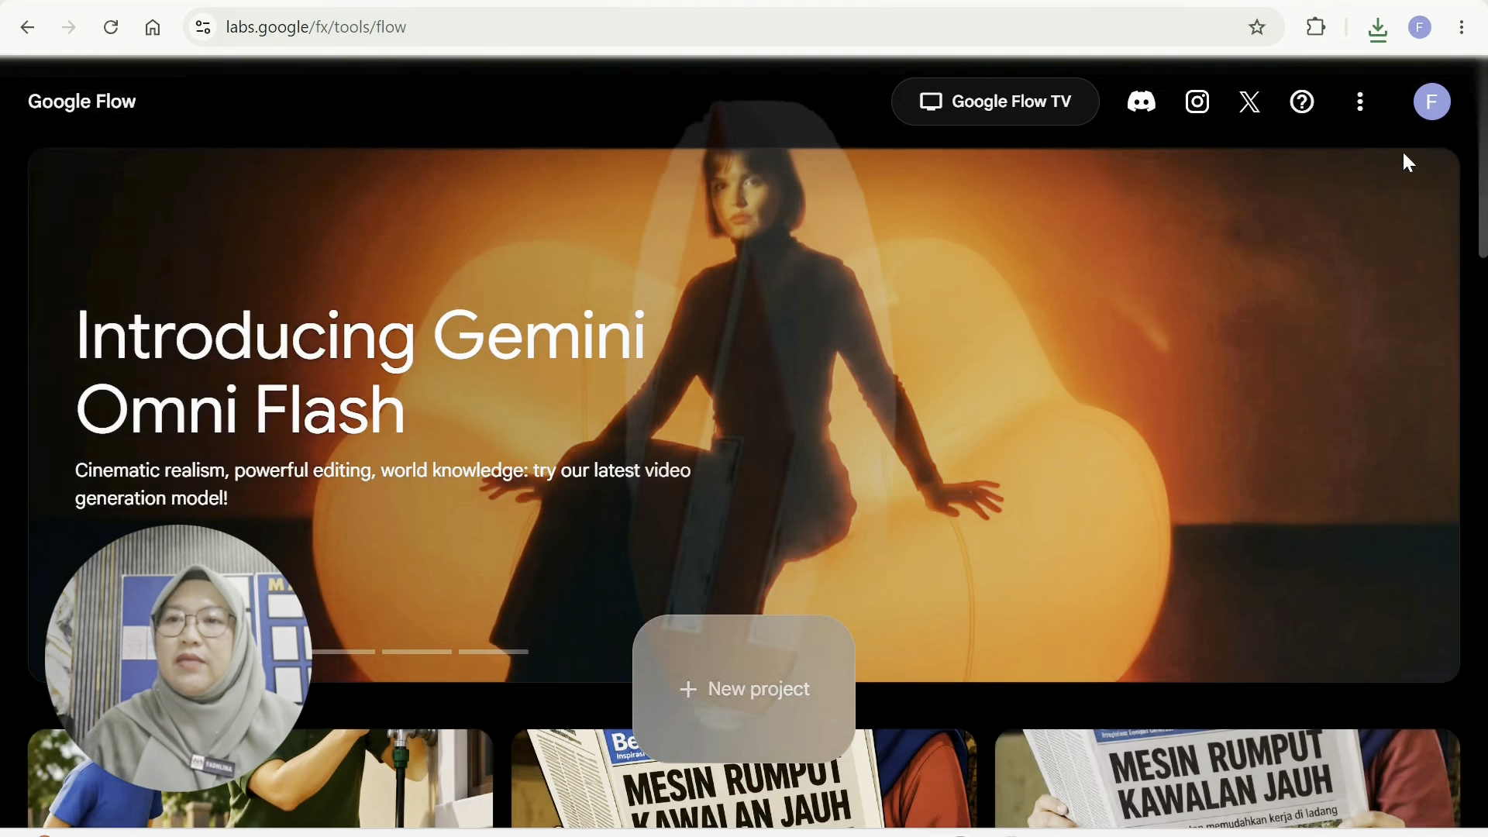
click(1430, 102)
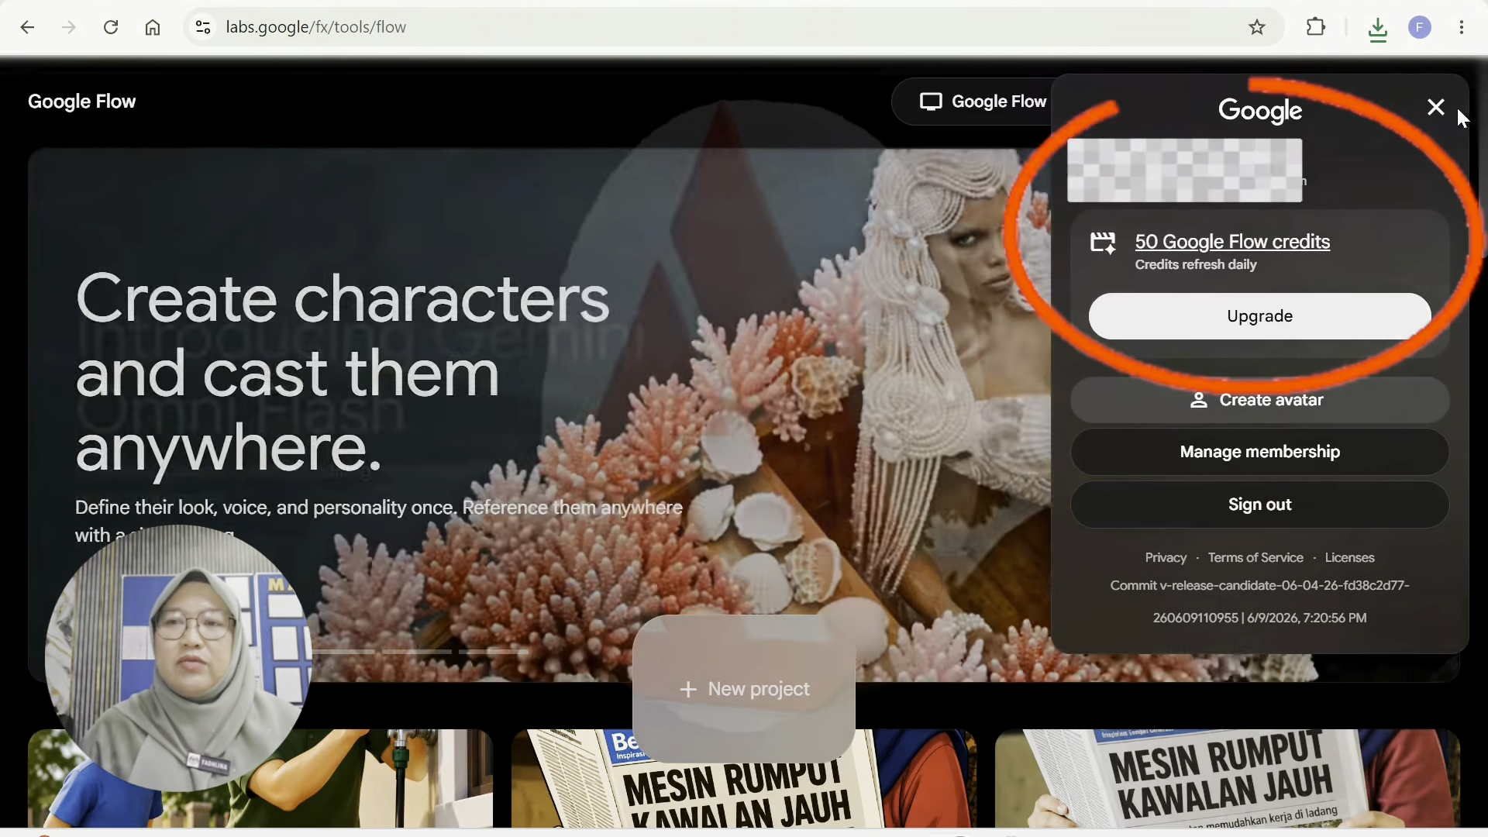
click(771, 710)
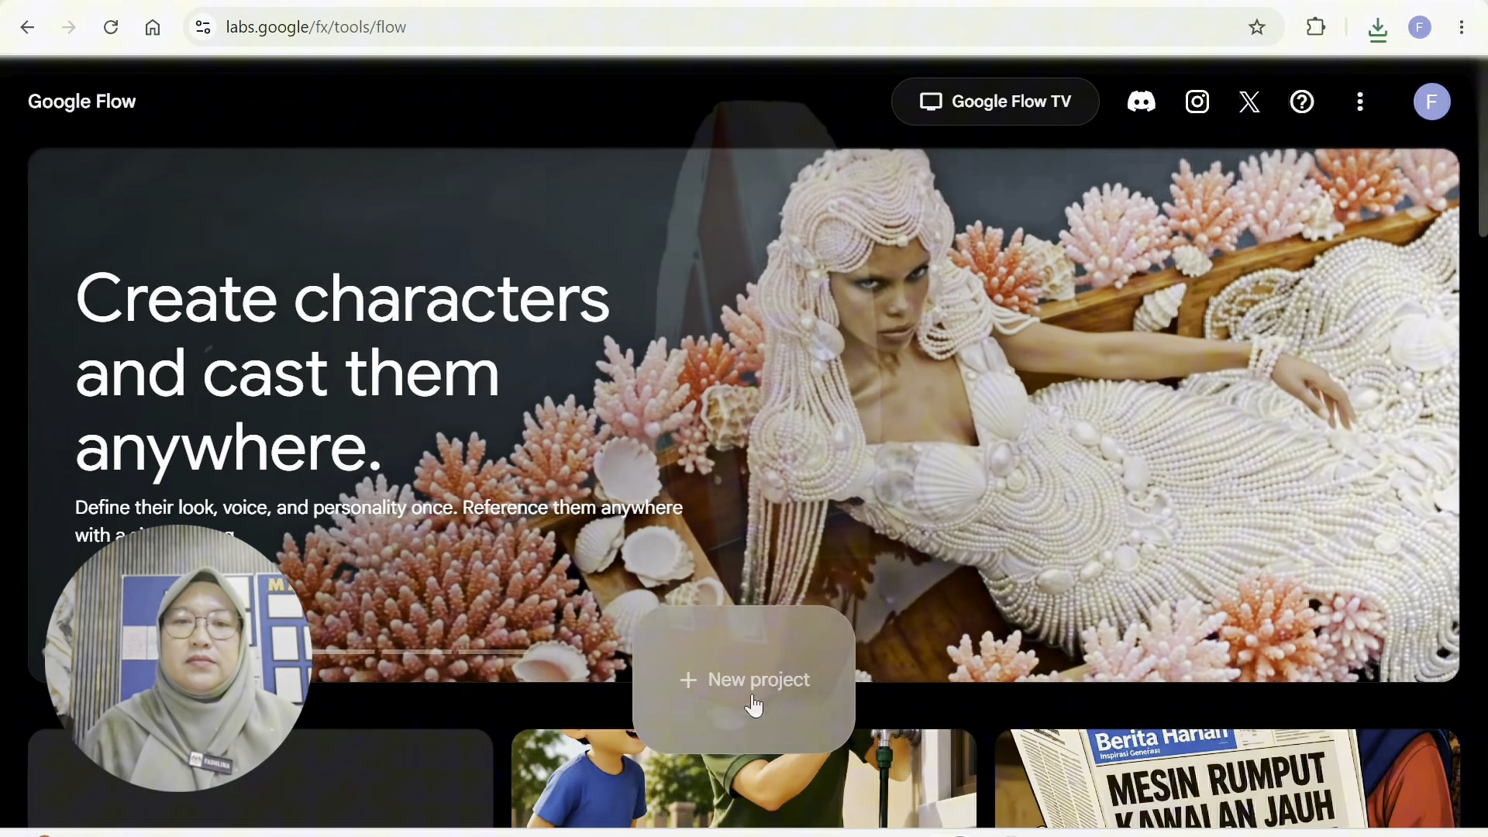
click(754, 705)
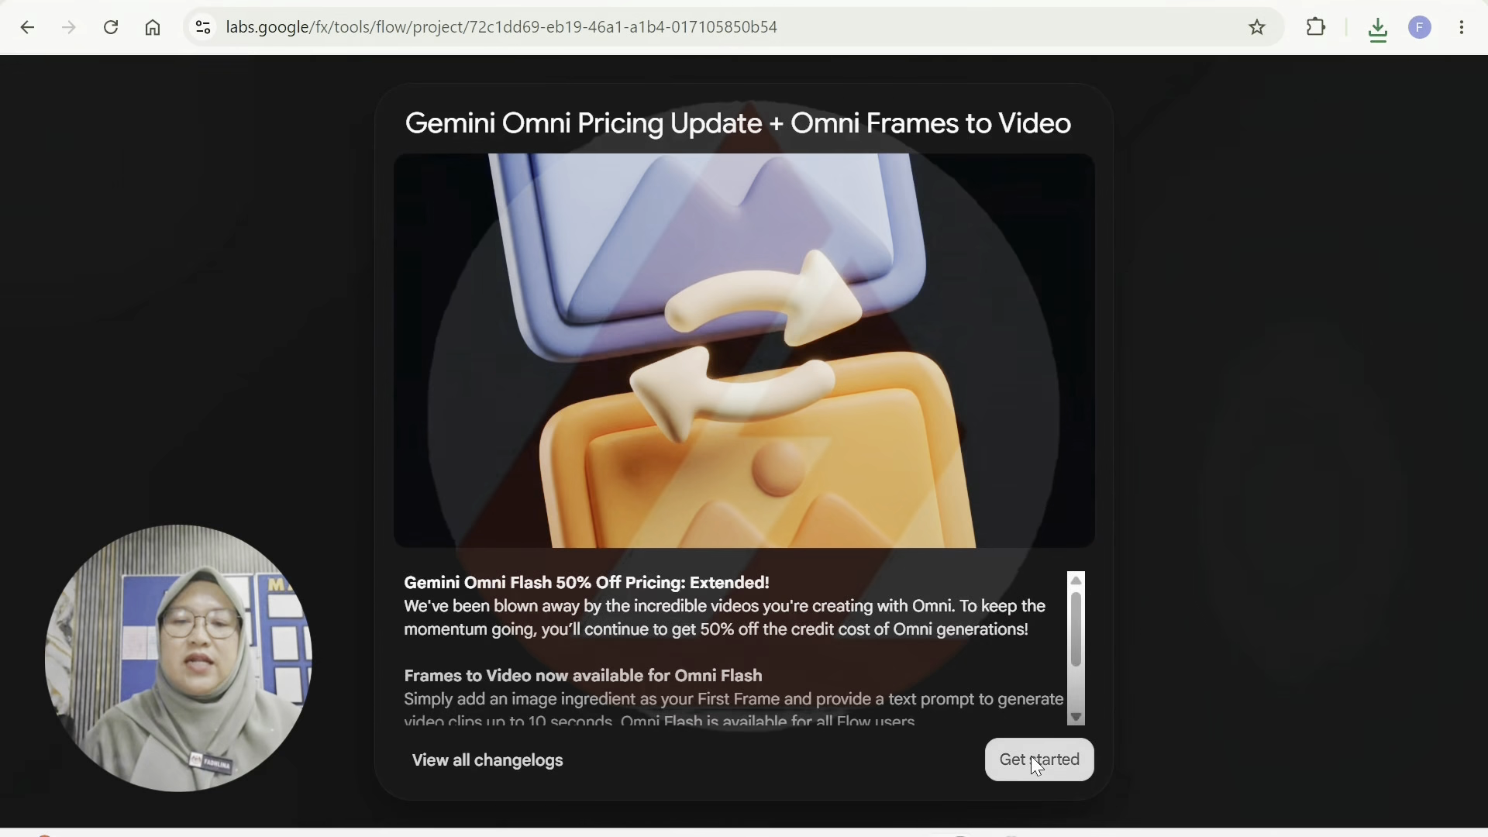
click(1034, 765)
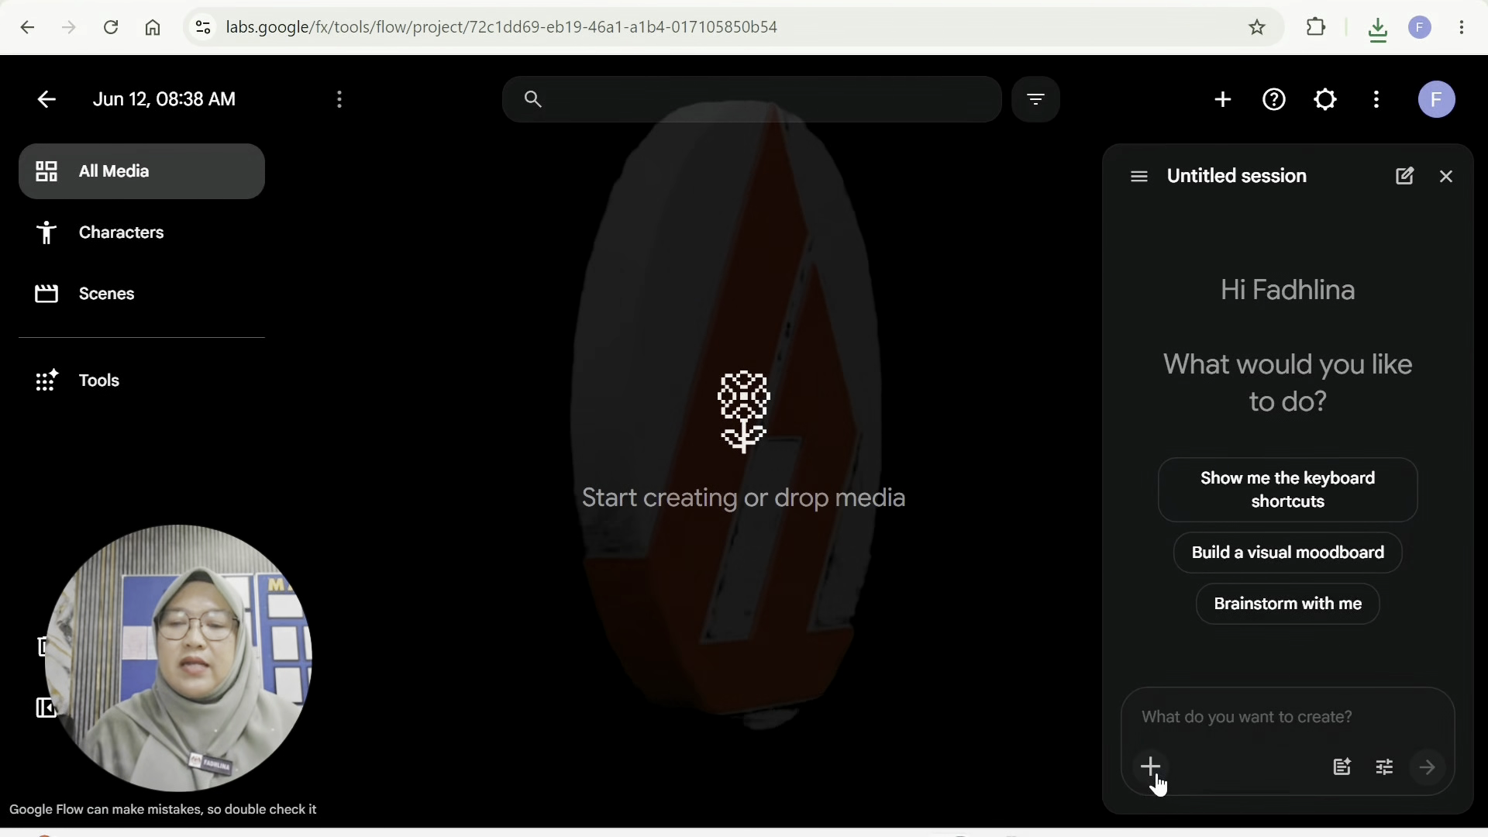
Upload the images s1, s2 and s3 from the "warta borneo" folder in Downloads to the project.
click(1155, 775)
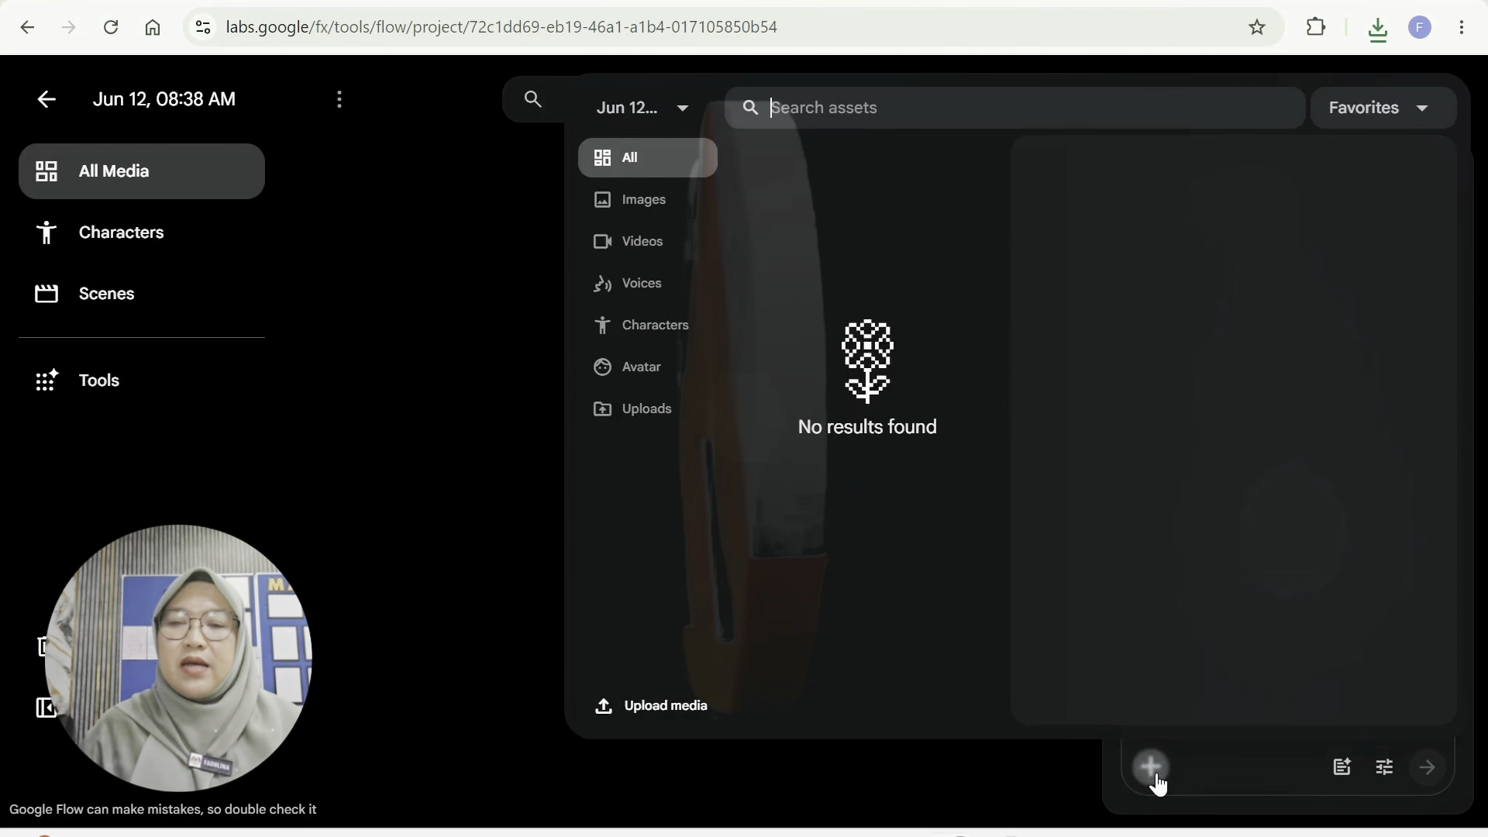
click(635, 712)
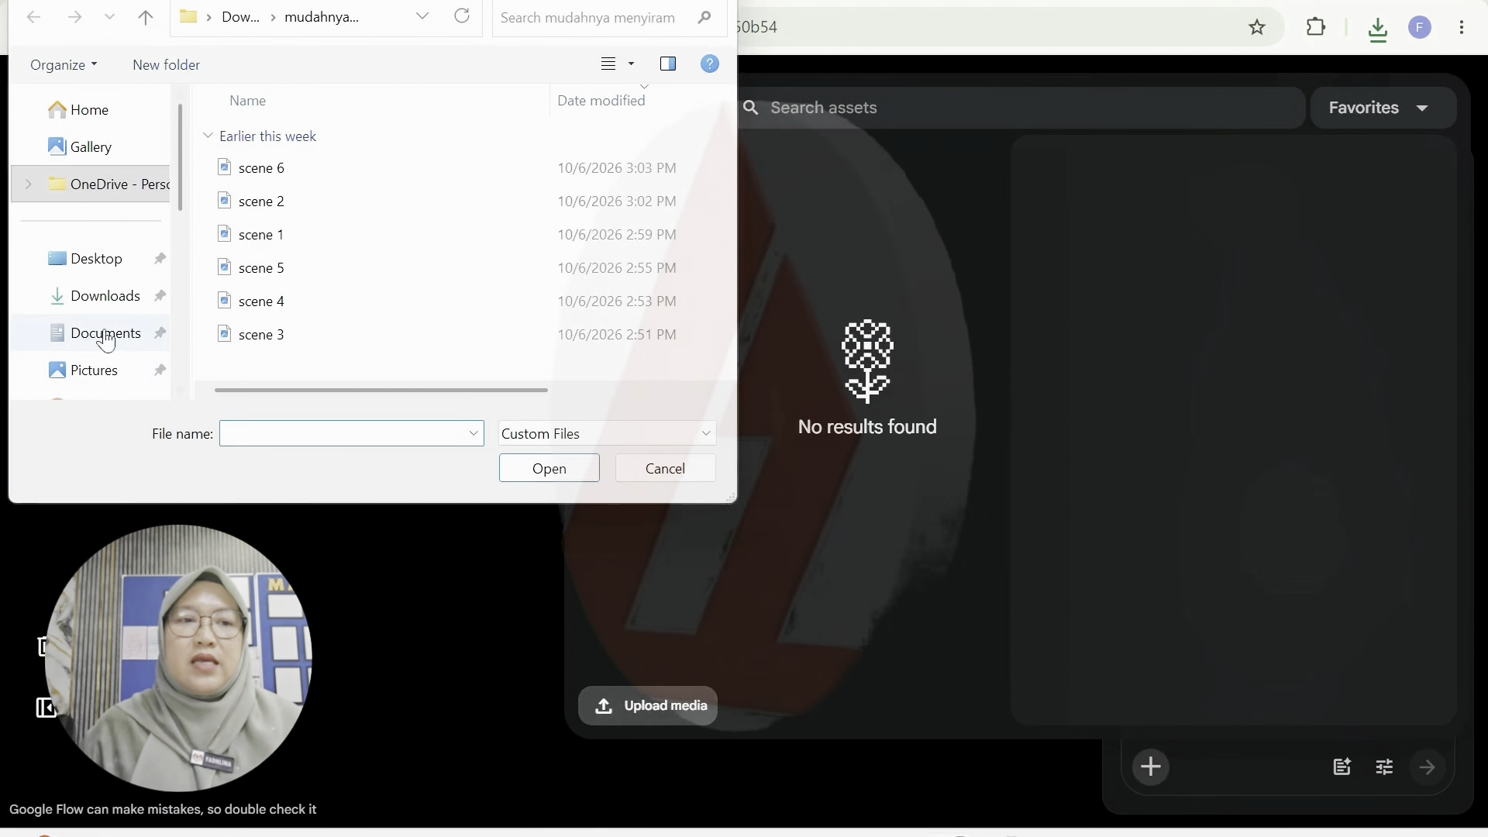
click(104, 296)
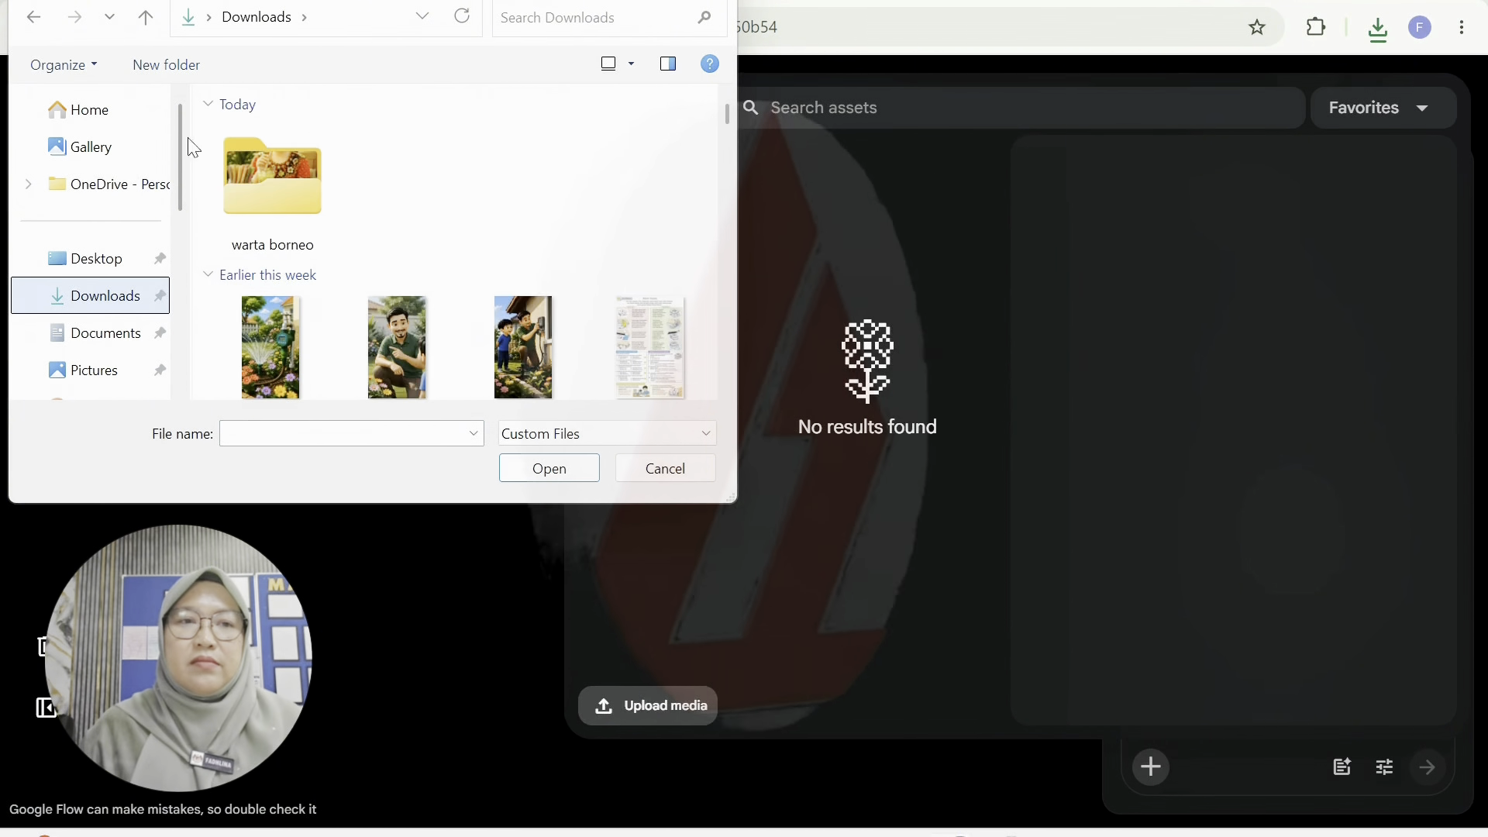
double_click(271, 186)
drag(233, 284, 249, 163)
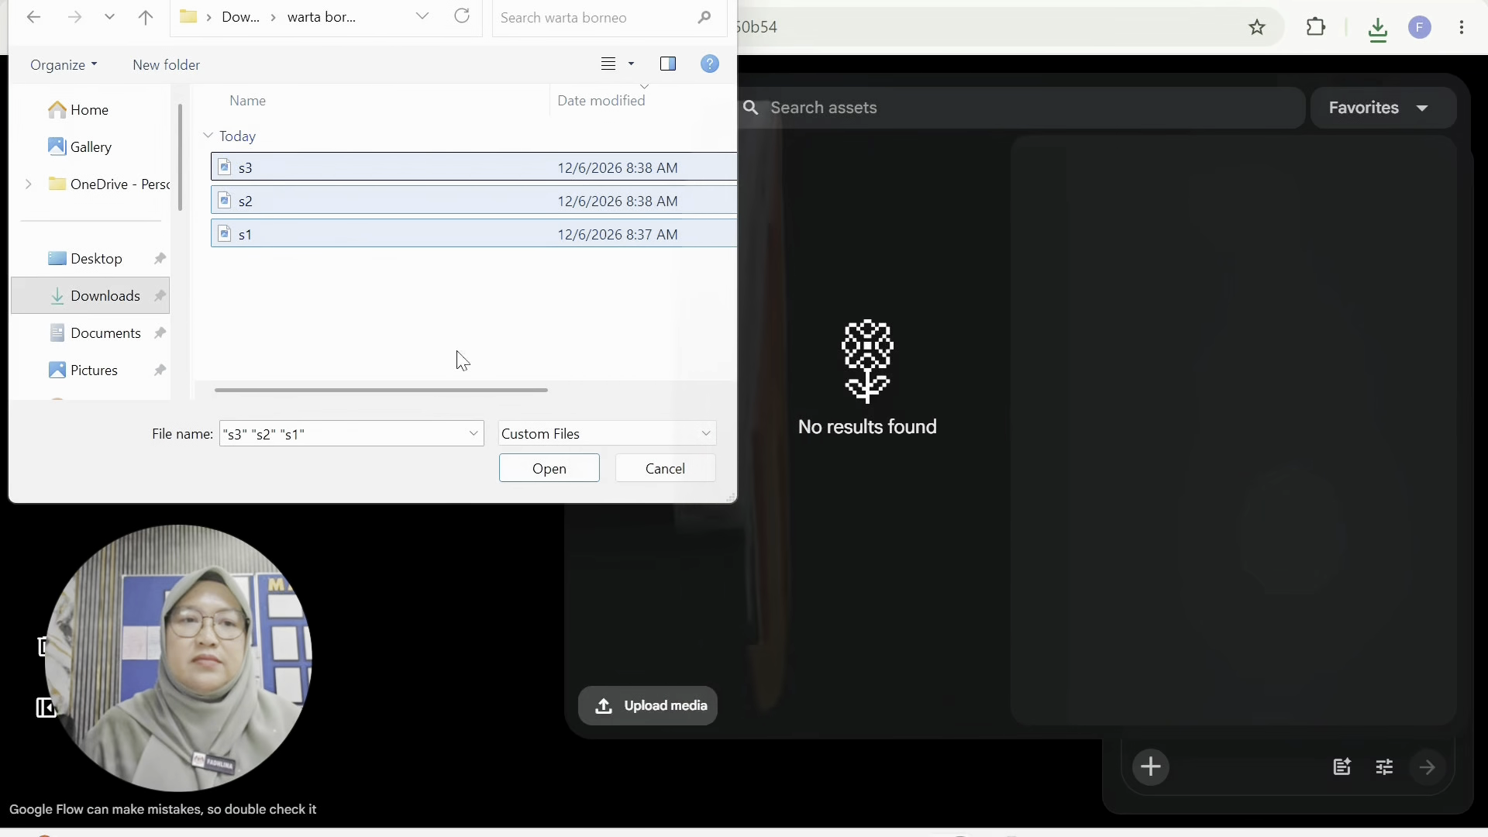
click(548, 469)
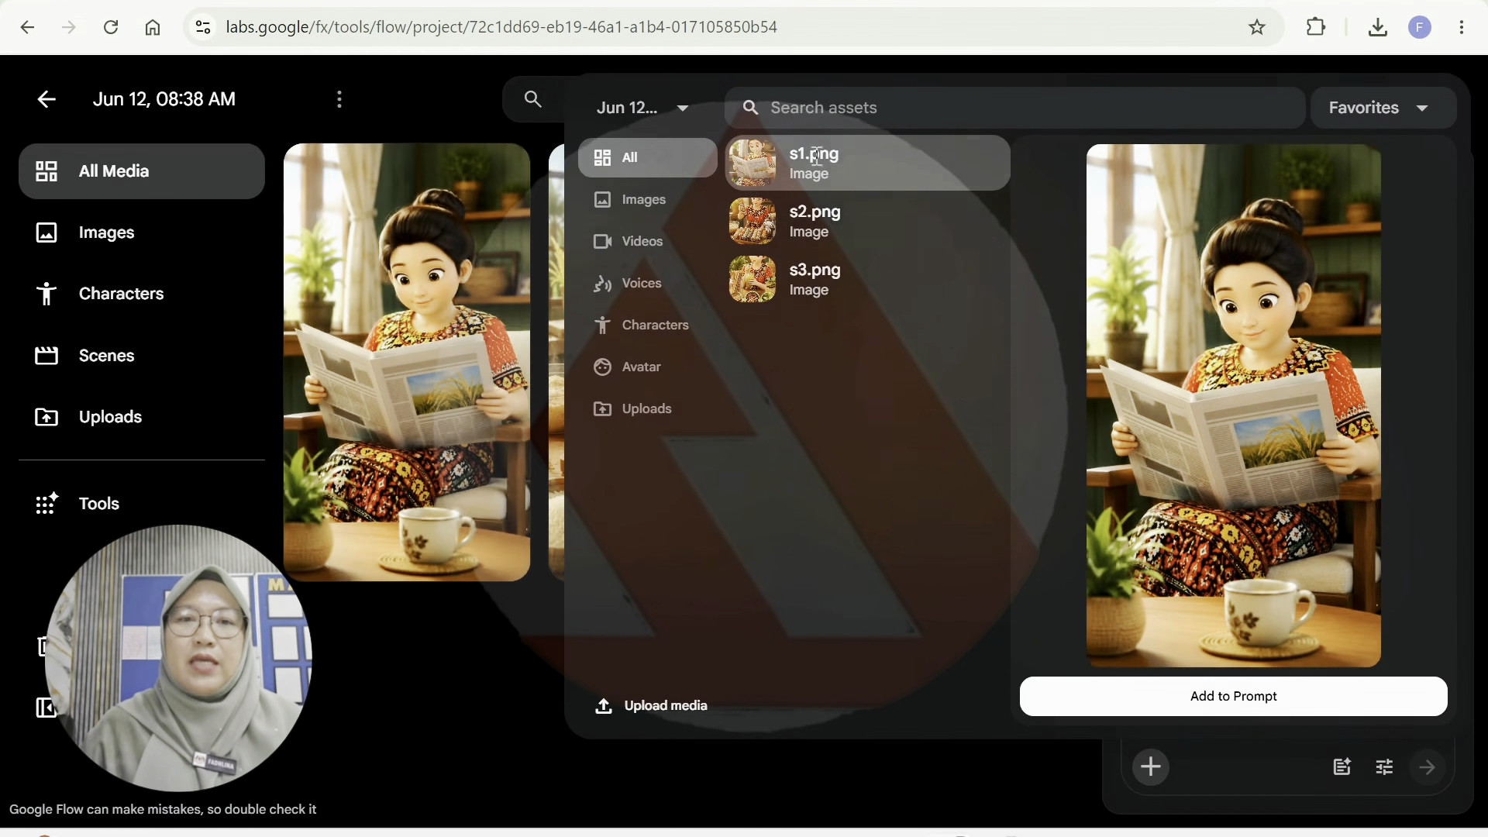
Send a prompt with s1.png attached and the copied Scene 1 text, and approve the video generation.
click(1211, 707)
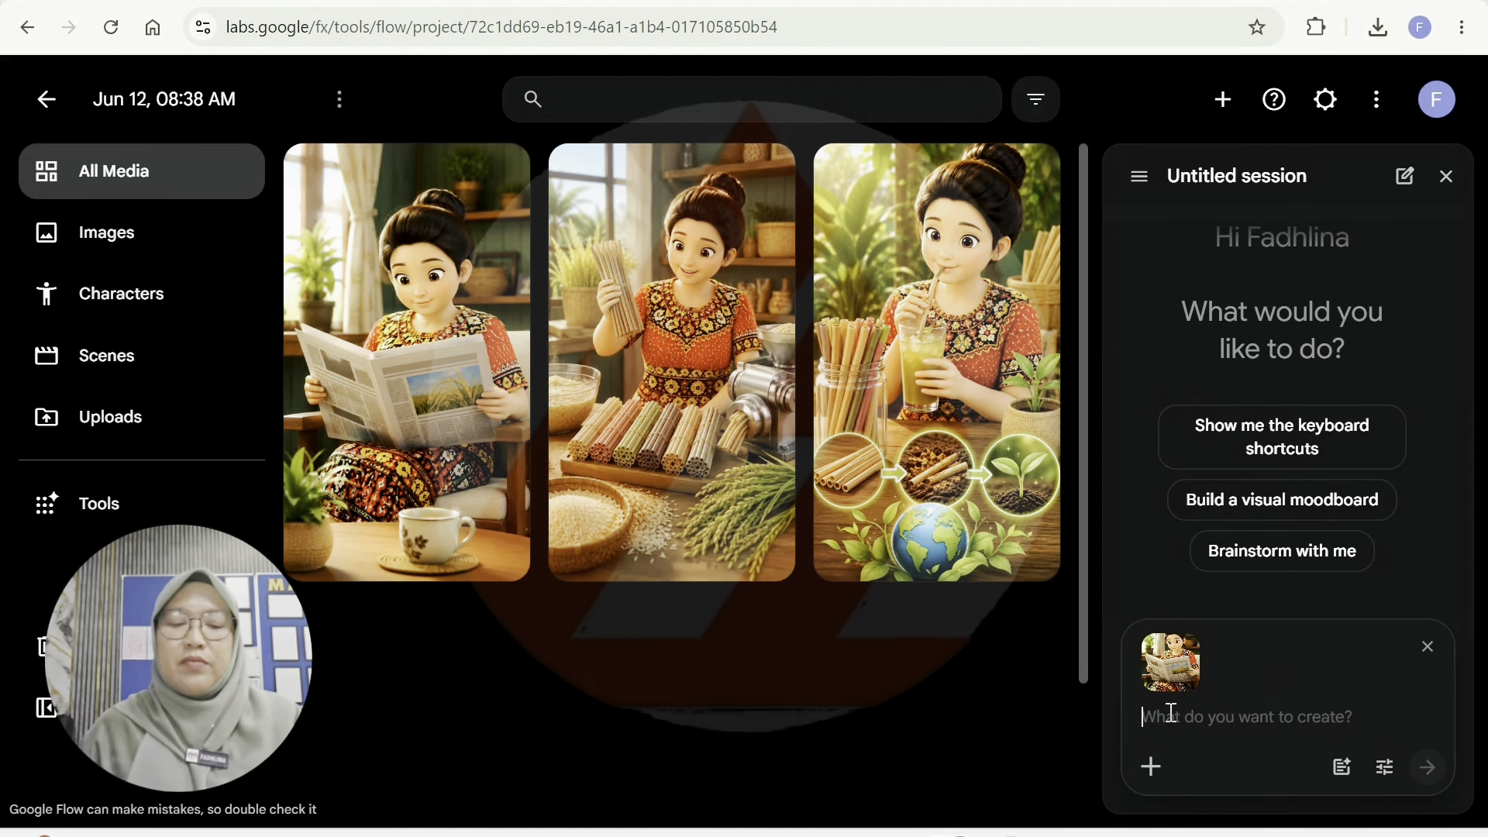
key(ctrl+v)
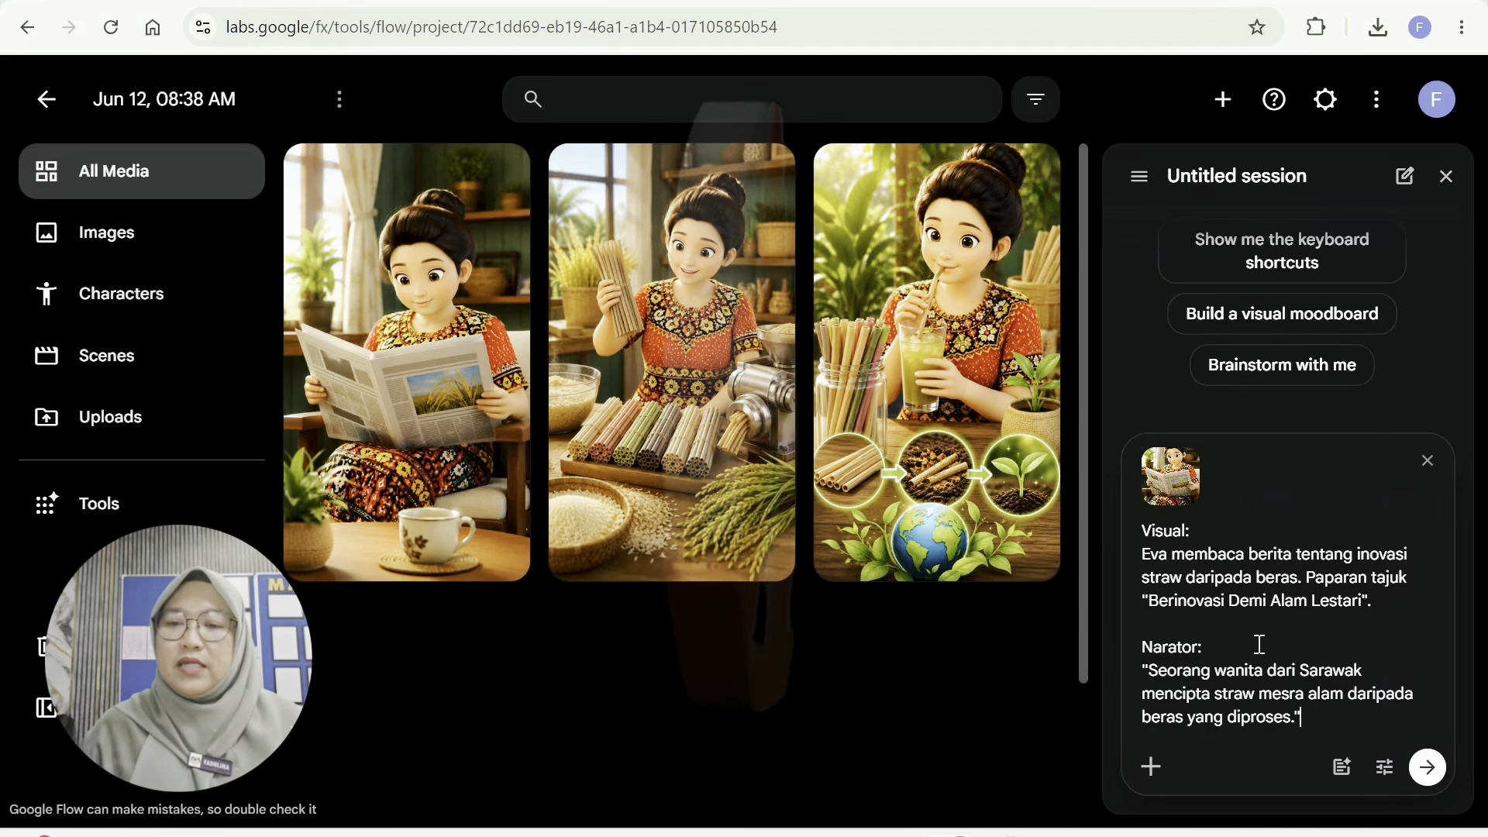
click(1430, 787)
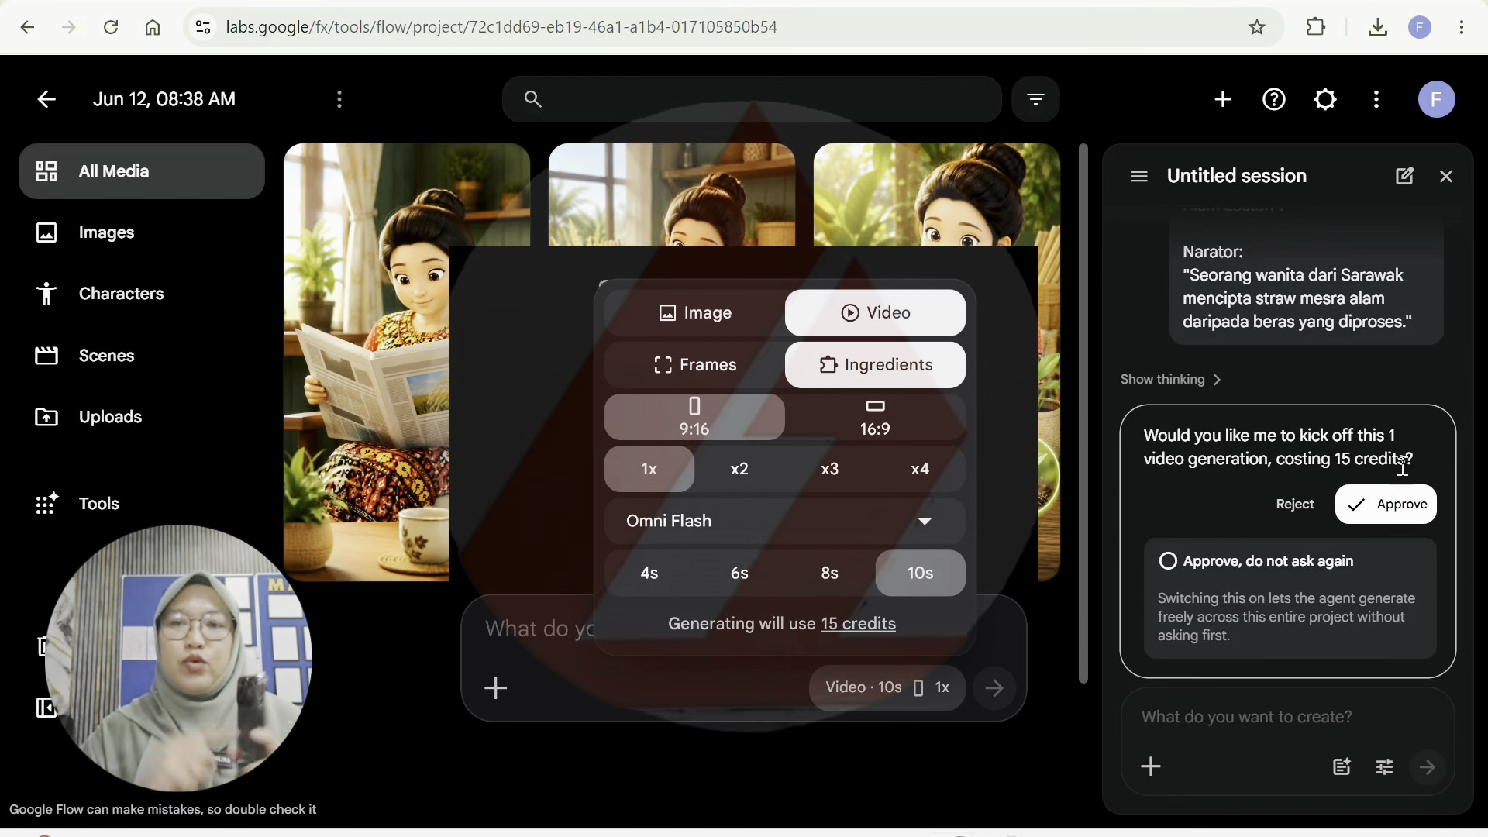
click(1382, 507)
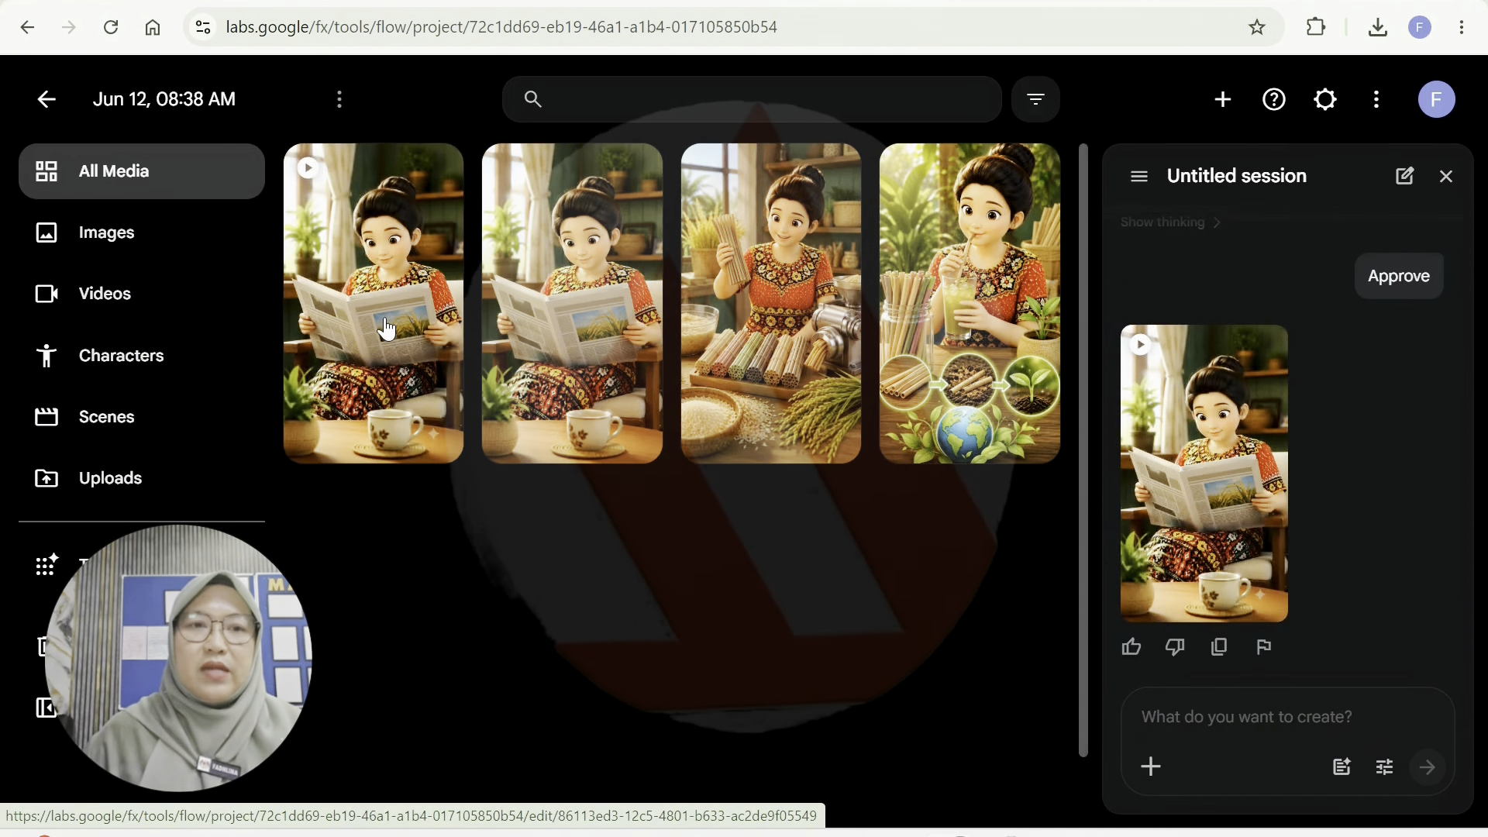
Play the generated newspaper-reading video, download it, and return to the project's media.
click(385, 322)
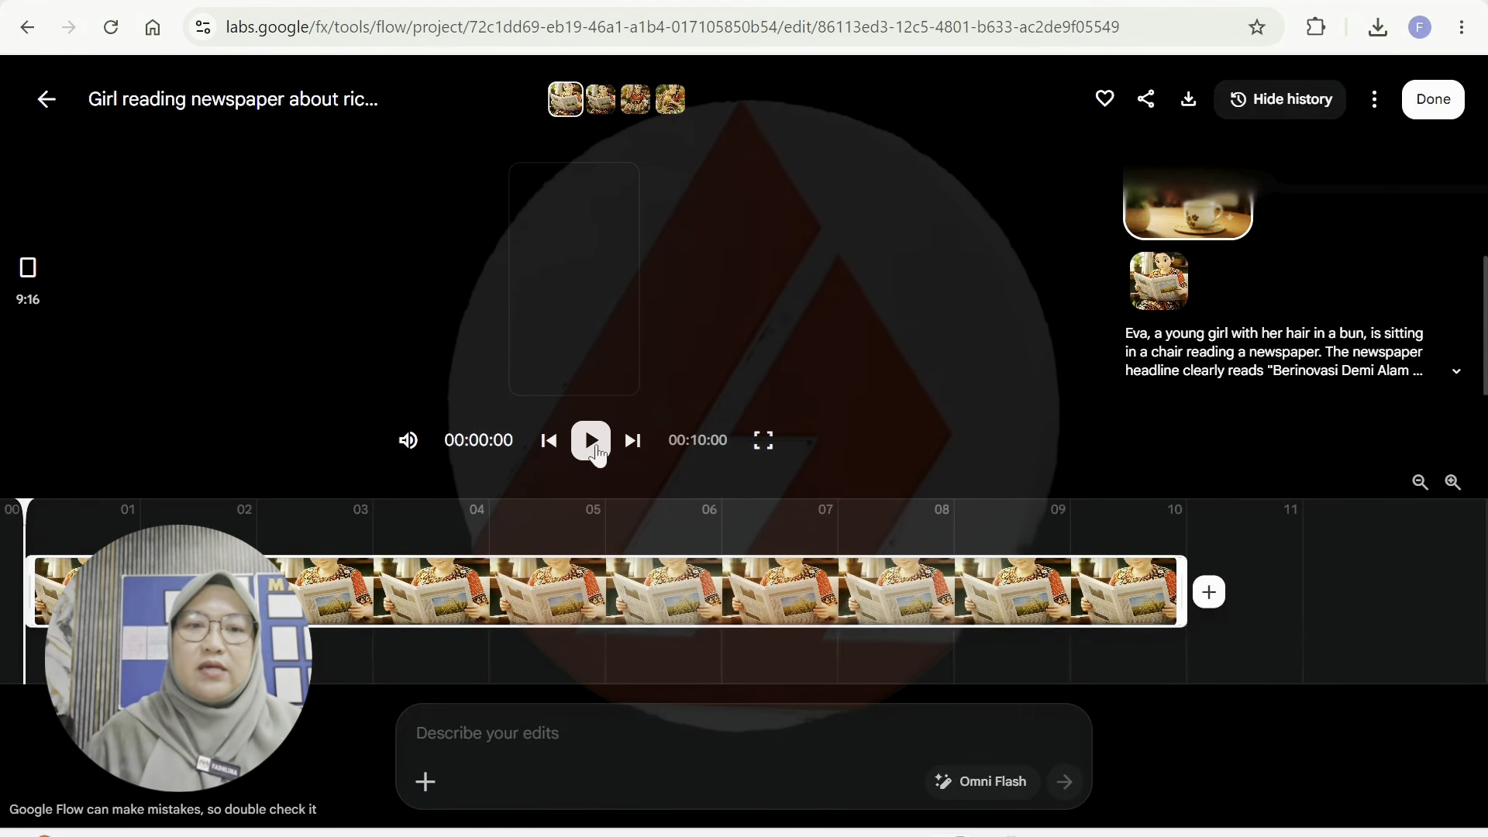
click(595, 446)
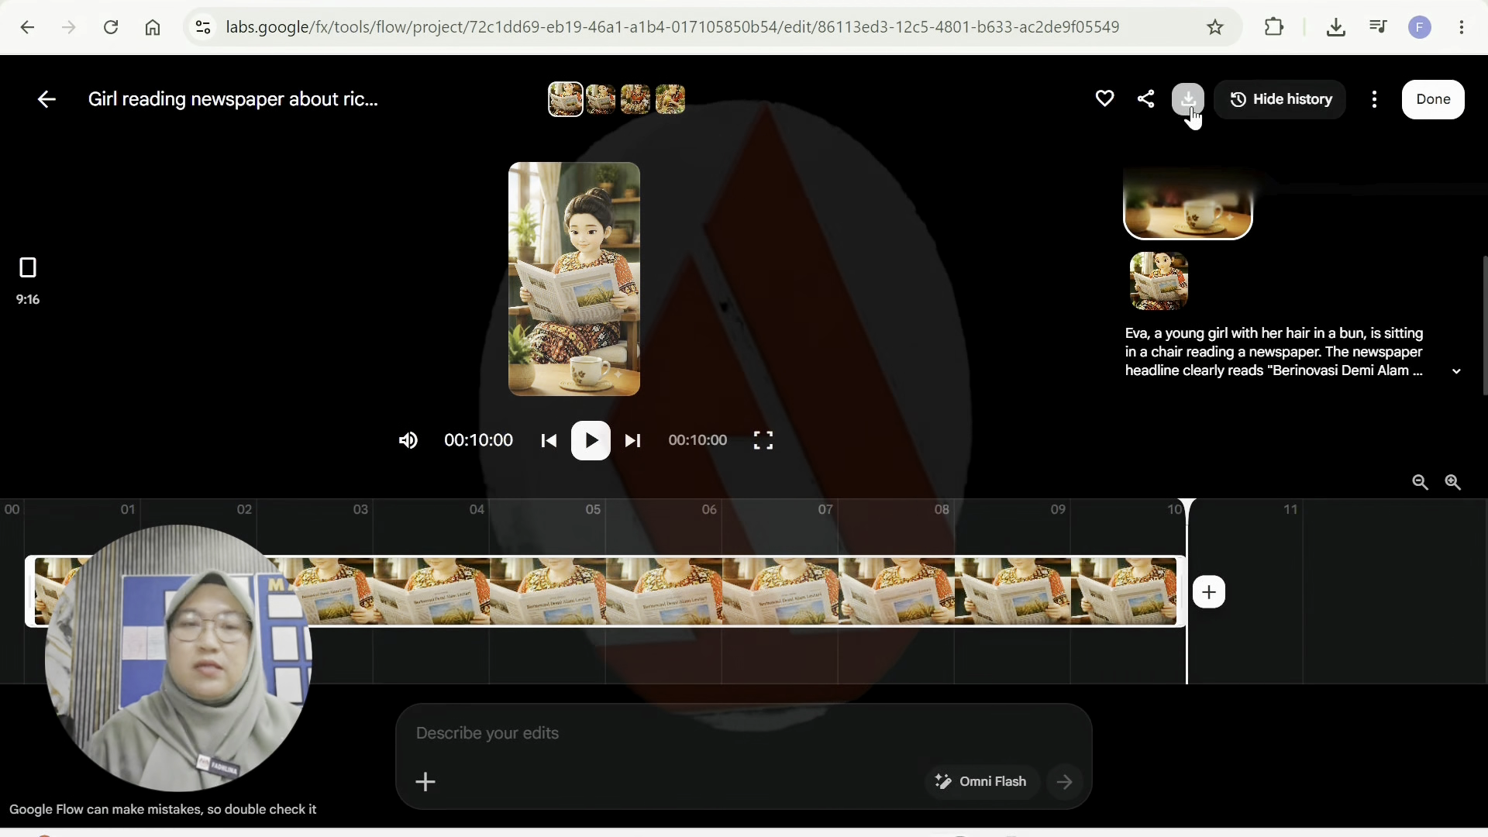
click(1192, 109)
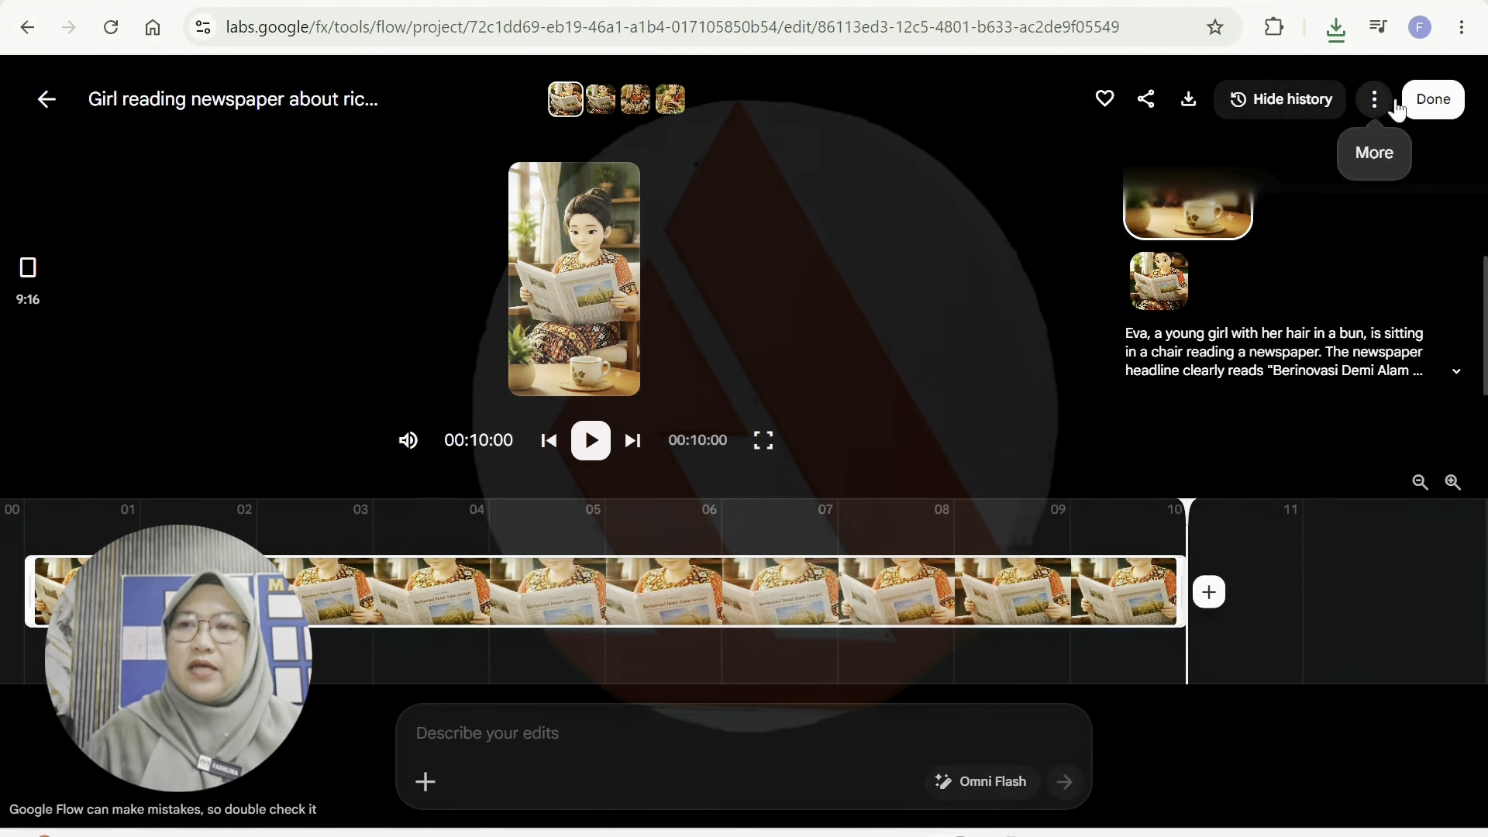
click(1426, 109)
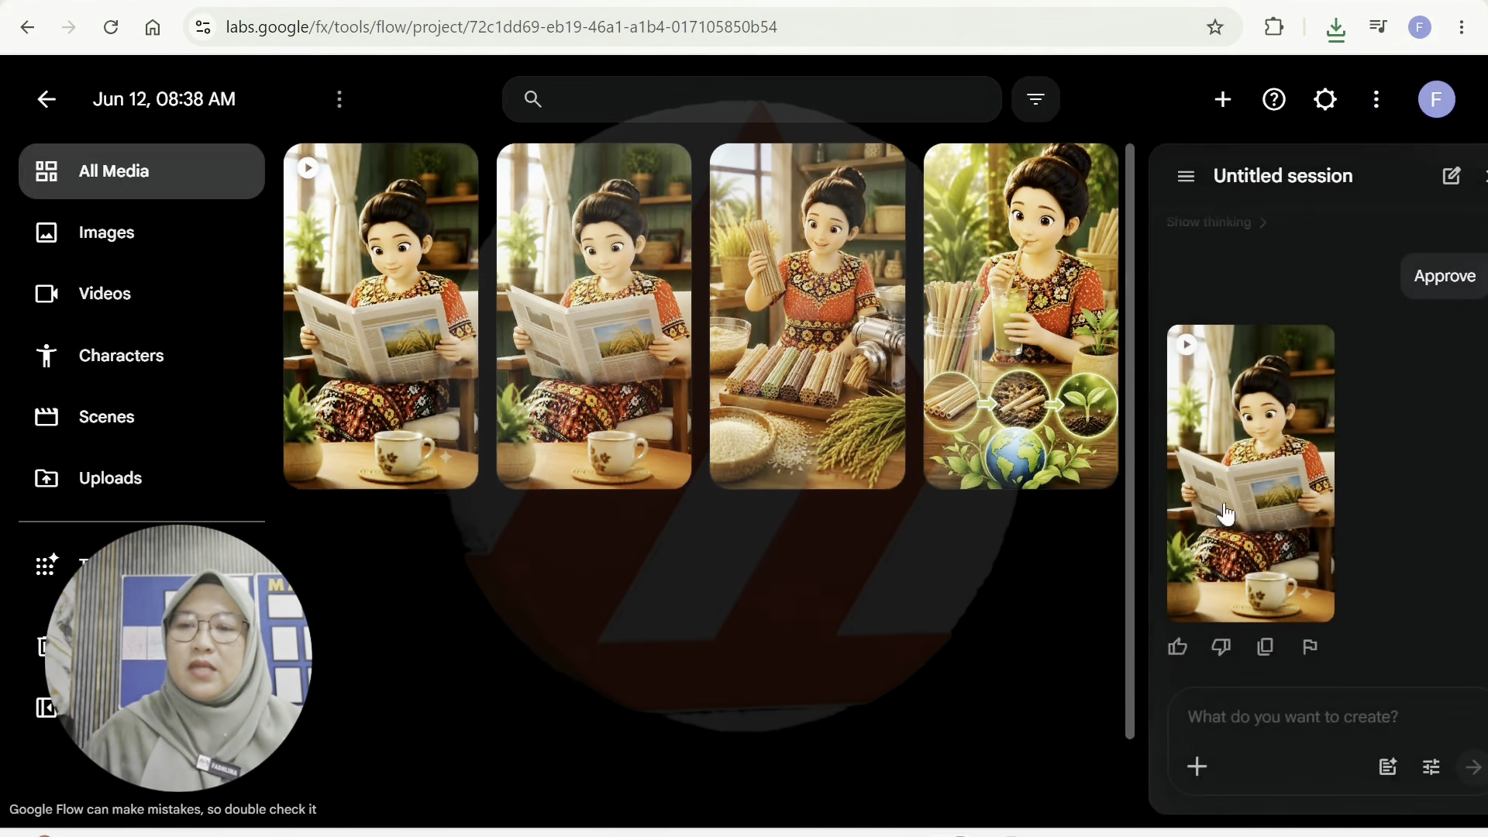
Attach the project image s2.png to a new prompt.
click(1152, 767)
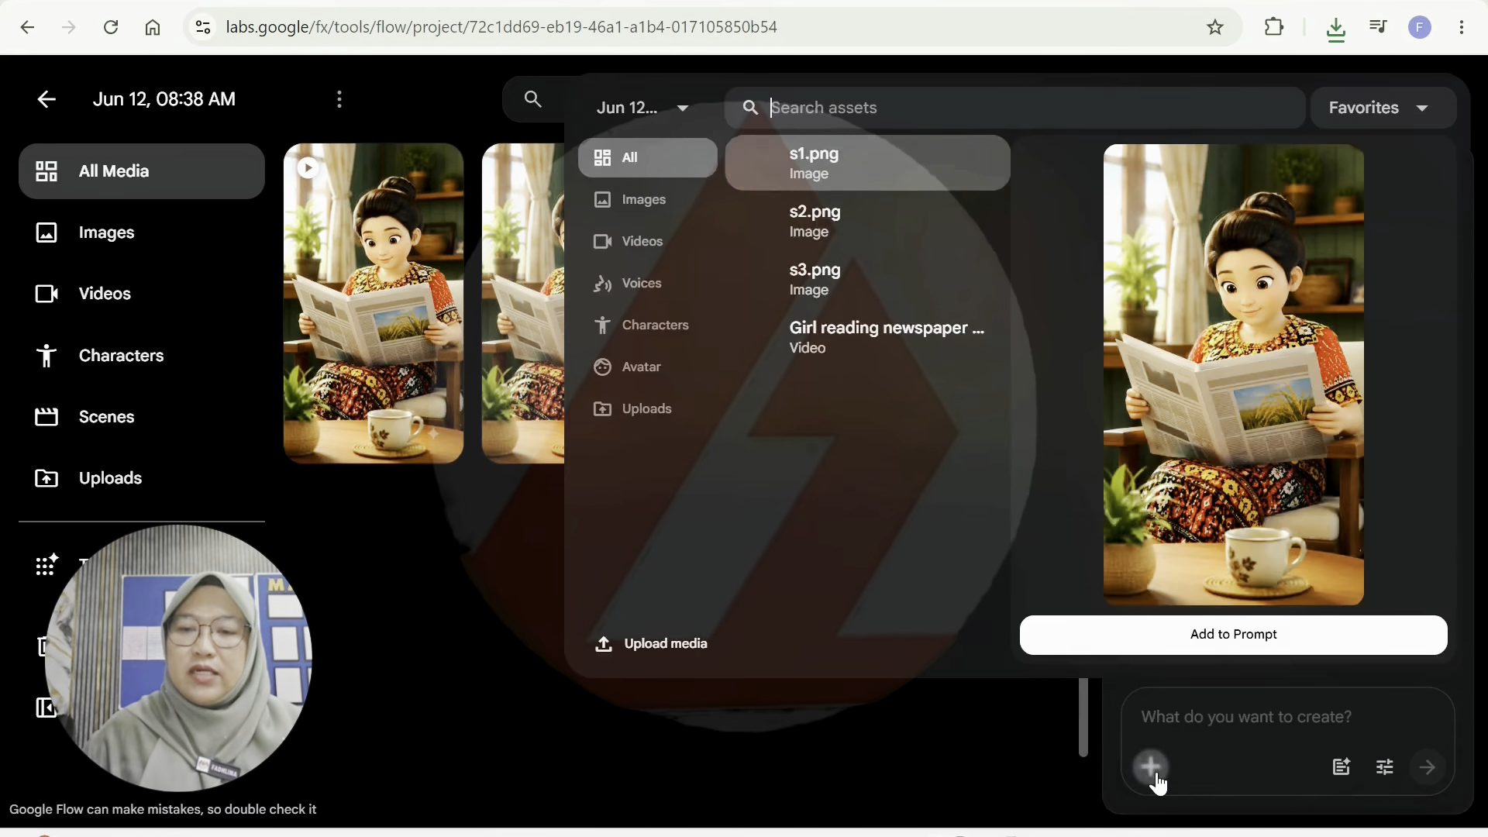
click(830, 232)
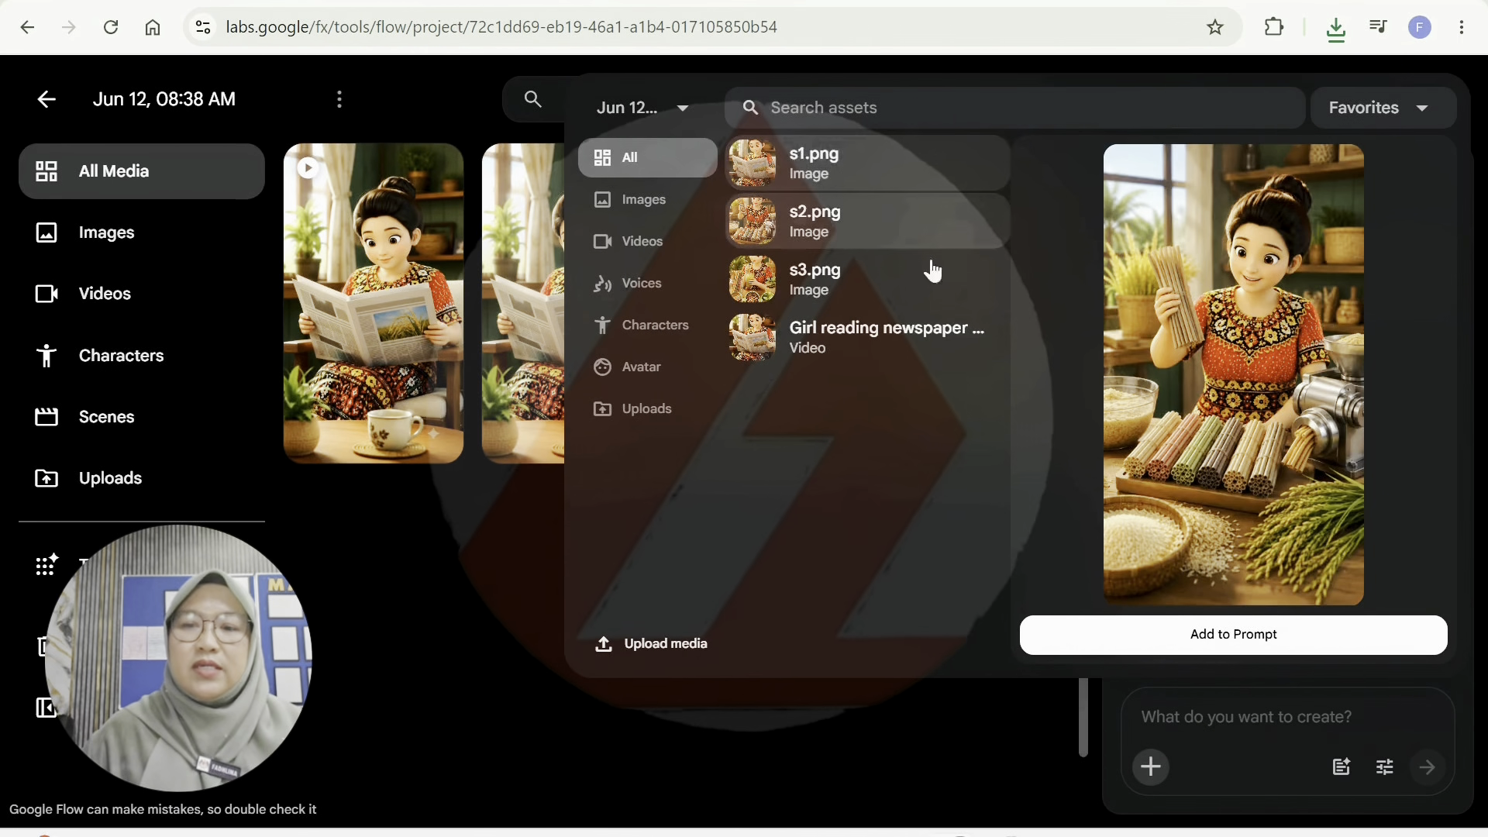
click(1210, 651)
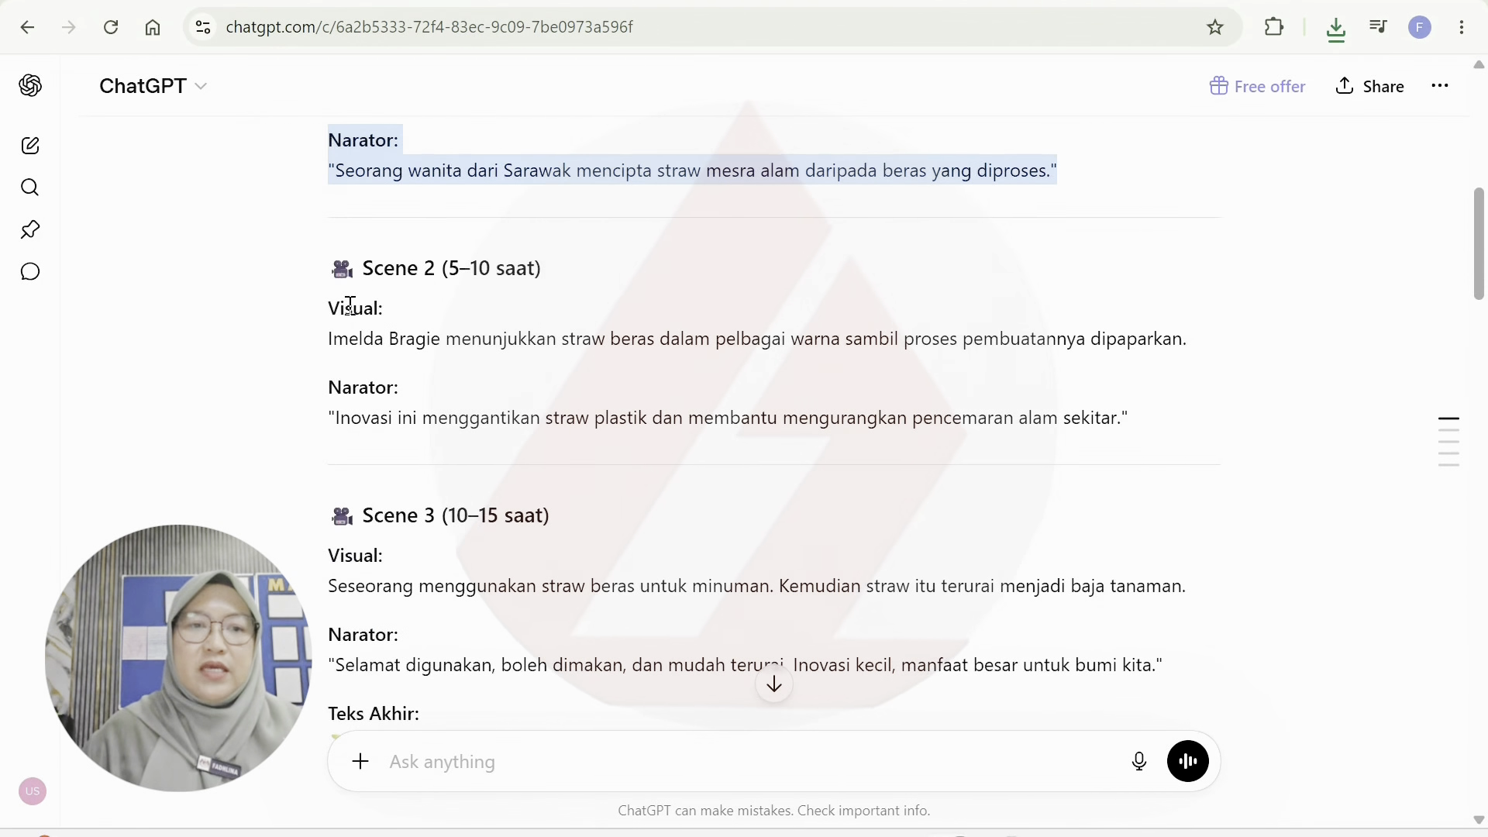
Copy the script's Scene 2 Visual and Narator text from ChatGPT into the Google Flow prompt, send it, and approve the video generation.
drag(327, 313, 362, 337)
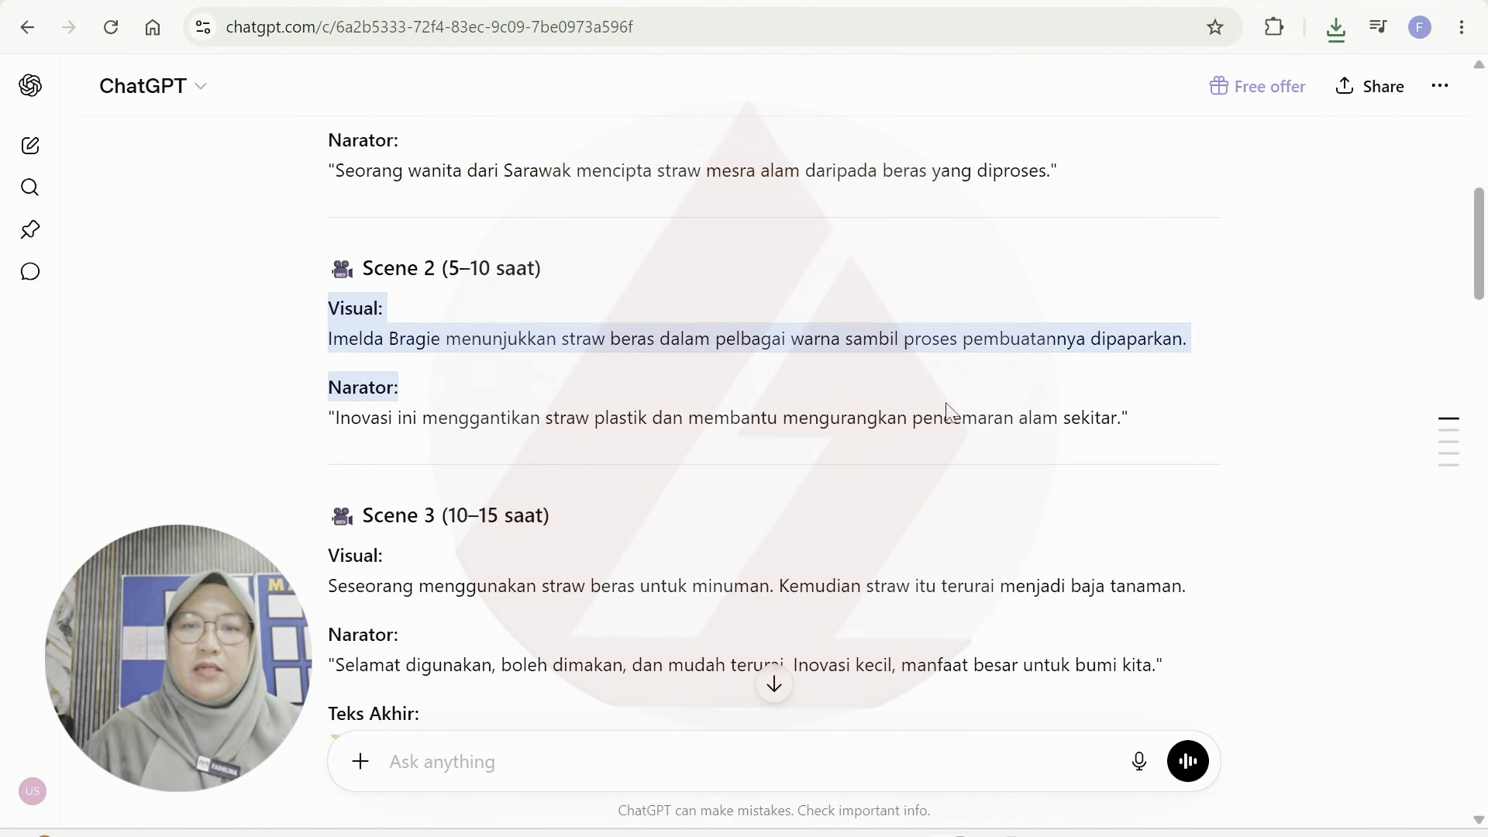
right_click(992, 423)
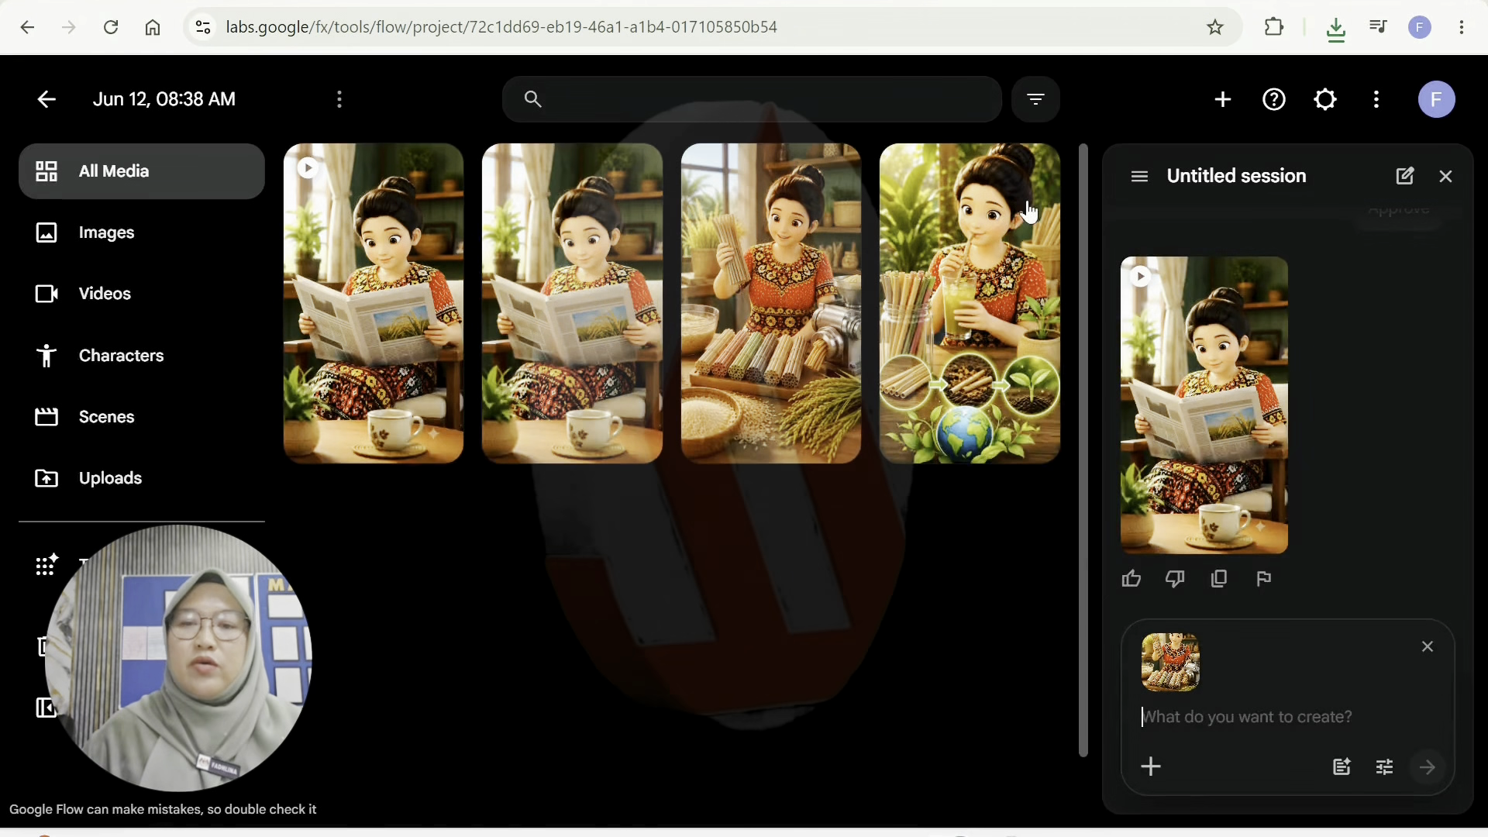
right_click(1200, 724)
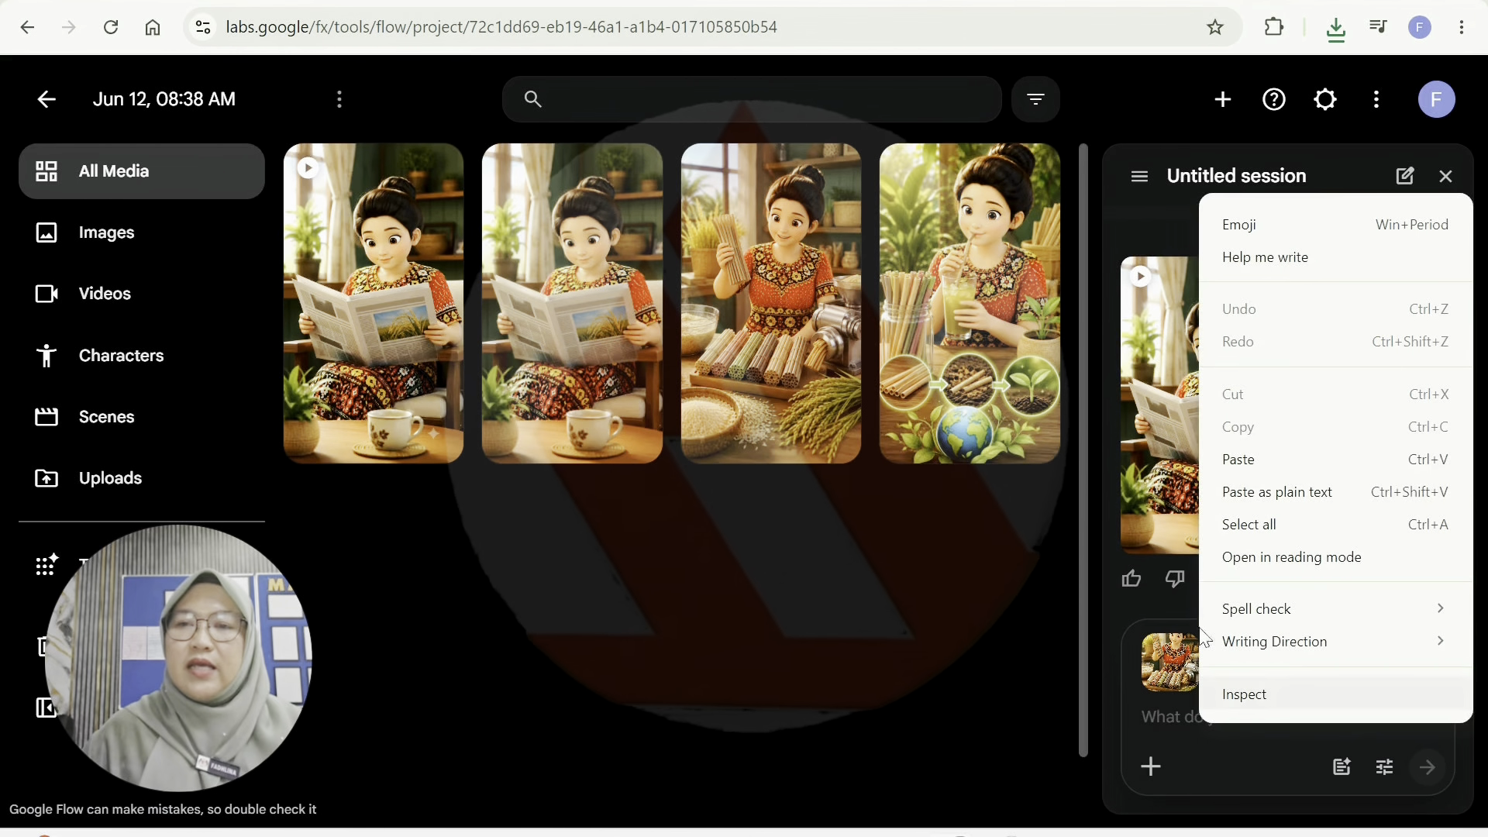
click(1250, 460)
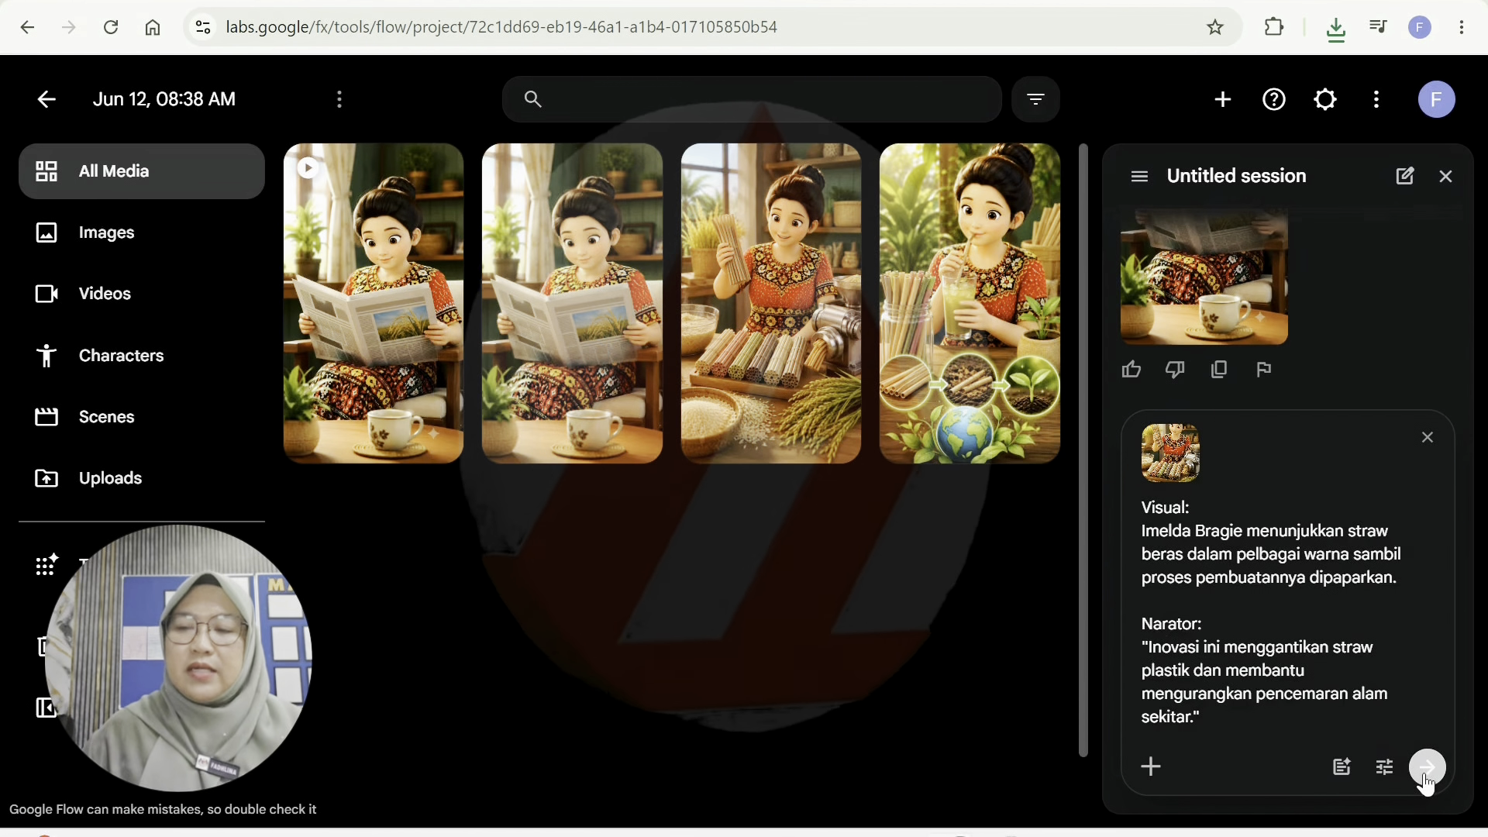
click(1428, 769)
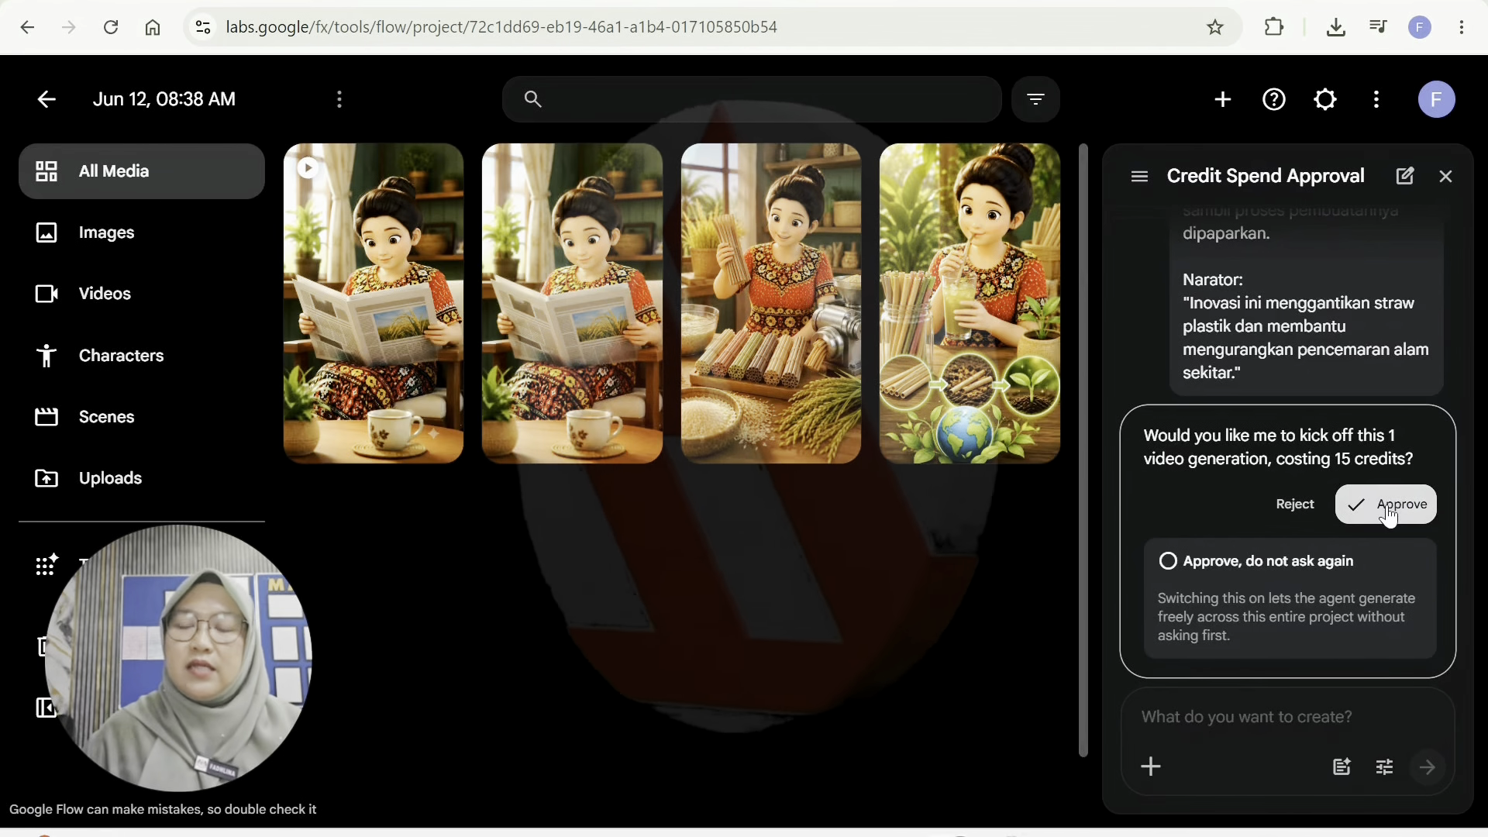
click(1391, 518)
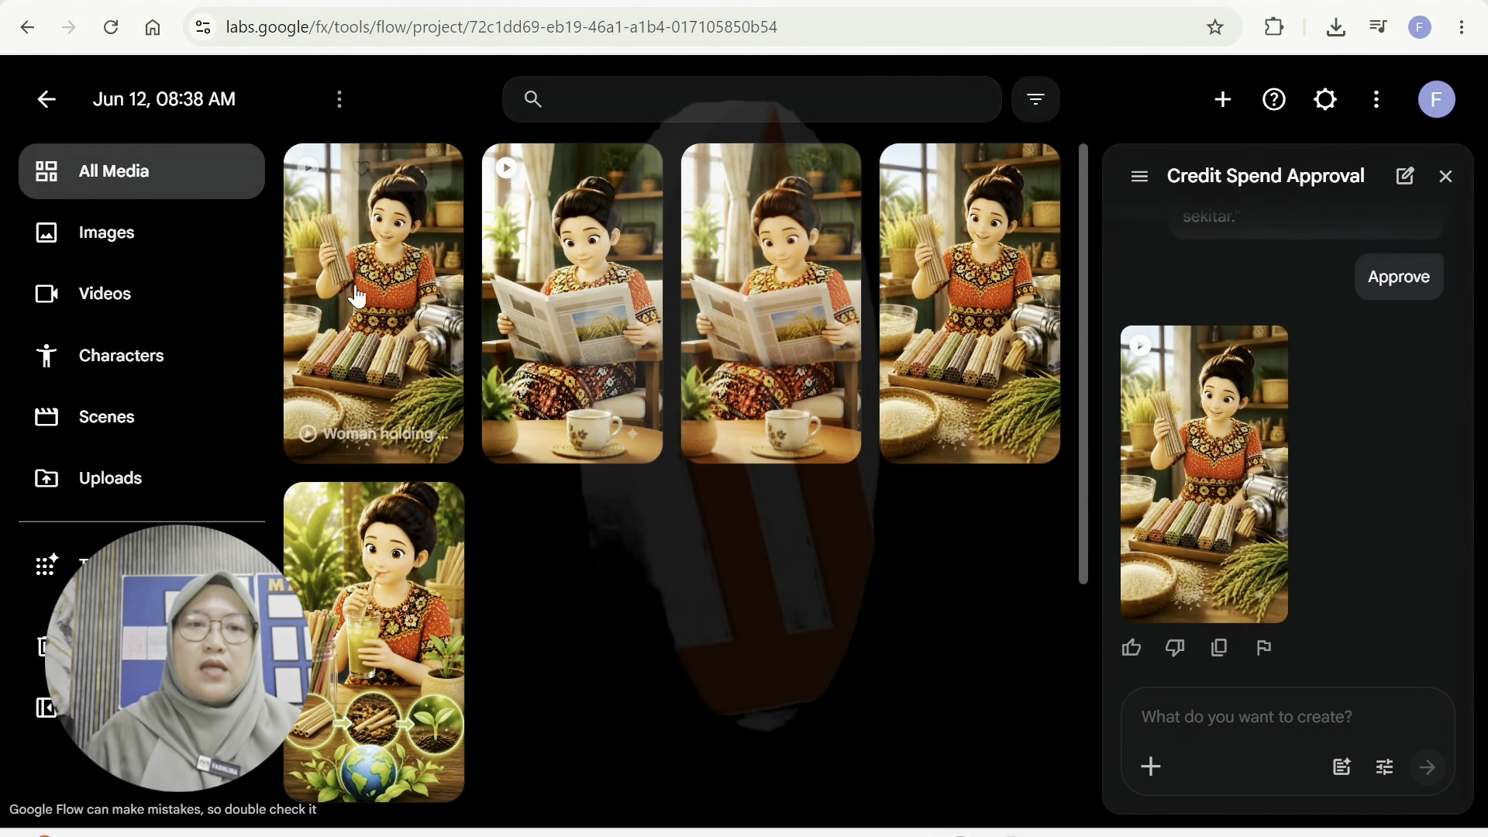
Open the generated video of the woman holding colorful rice straws, download it, and return to the project's media.
click(357, 297)
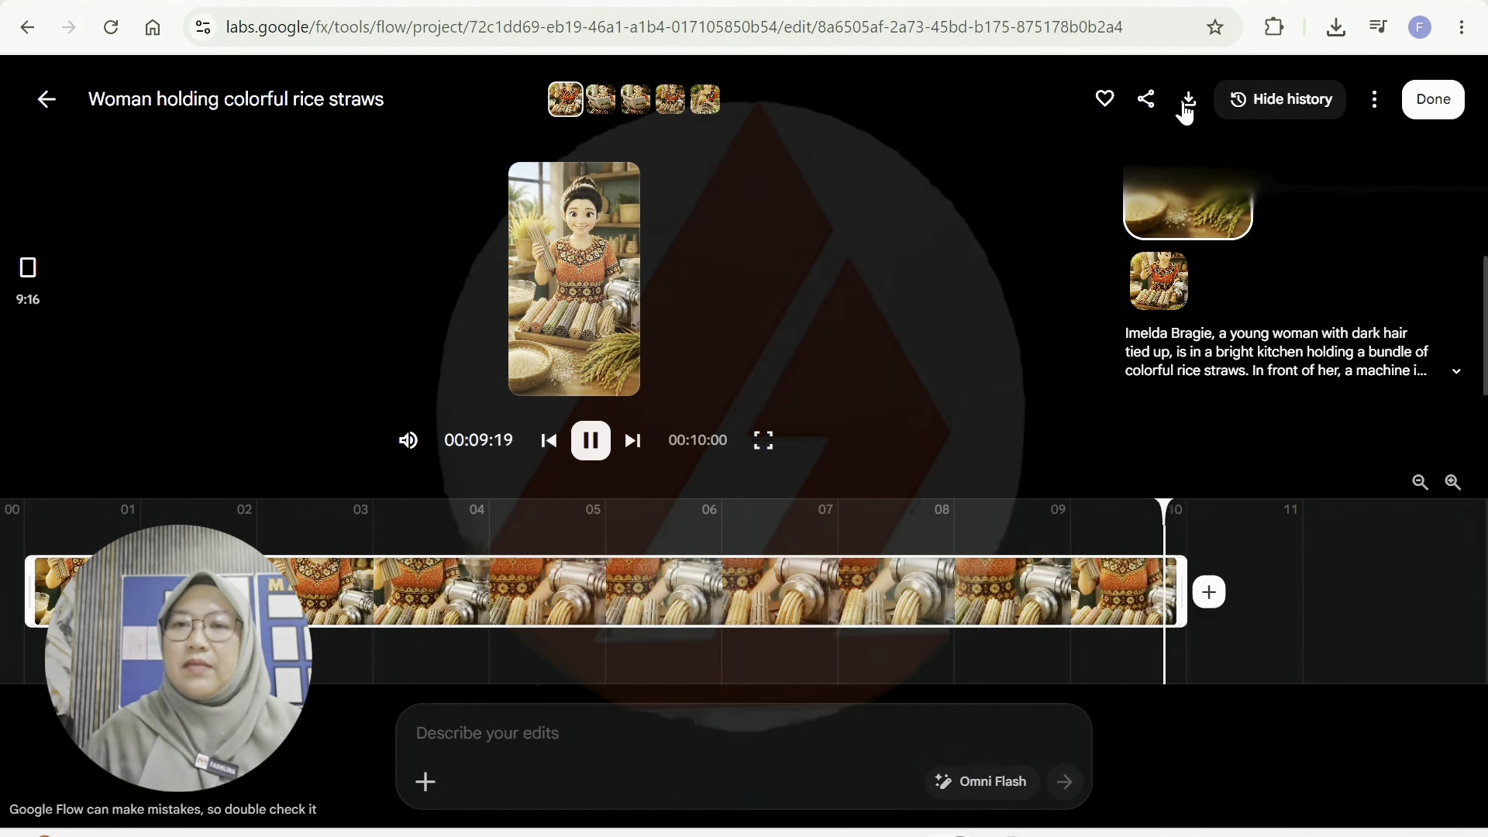
click(1186, 108)
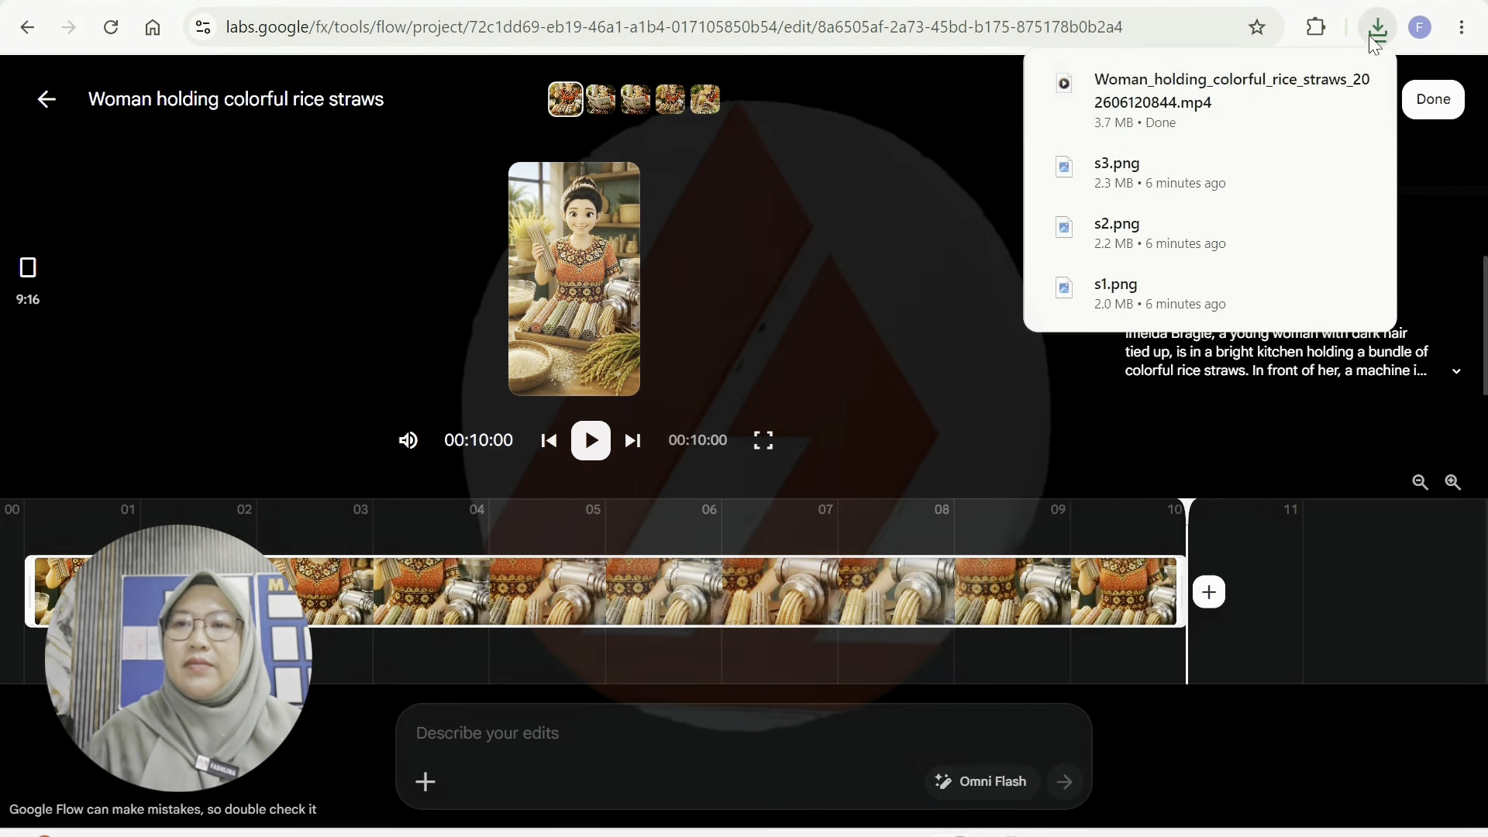
click(1434, 99)
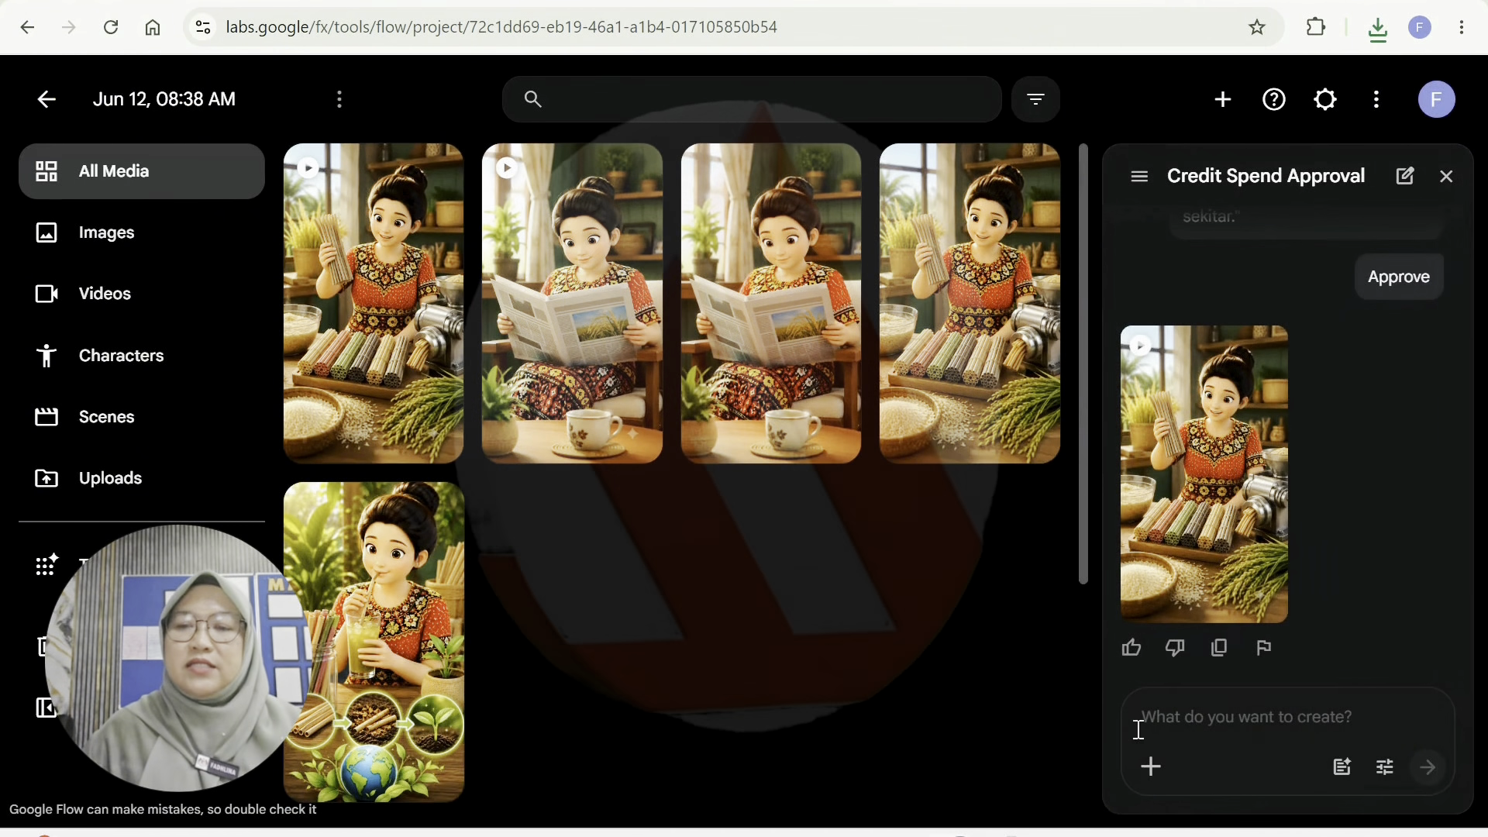
Attach the project image s3.png to a new prompt.
click(1151, 767)
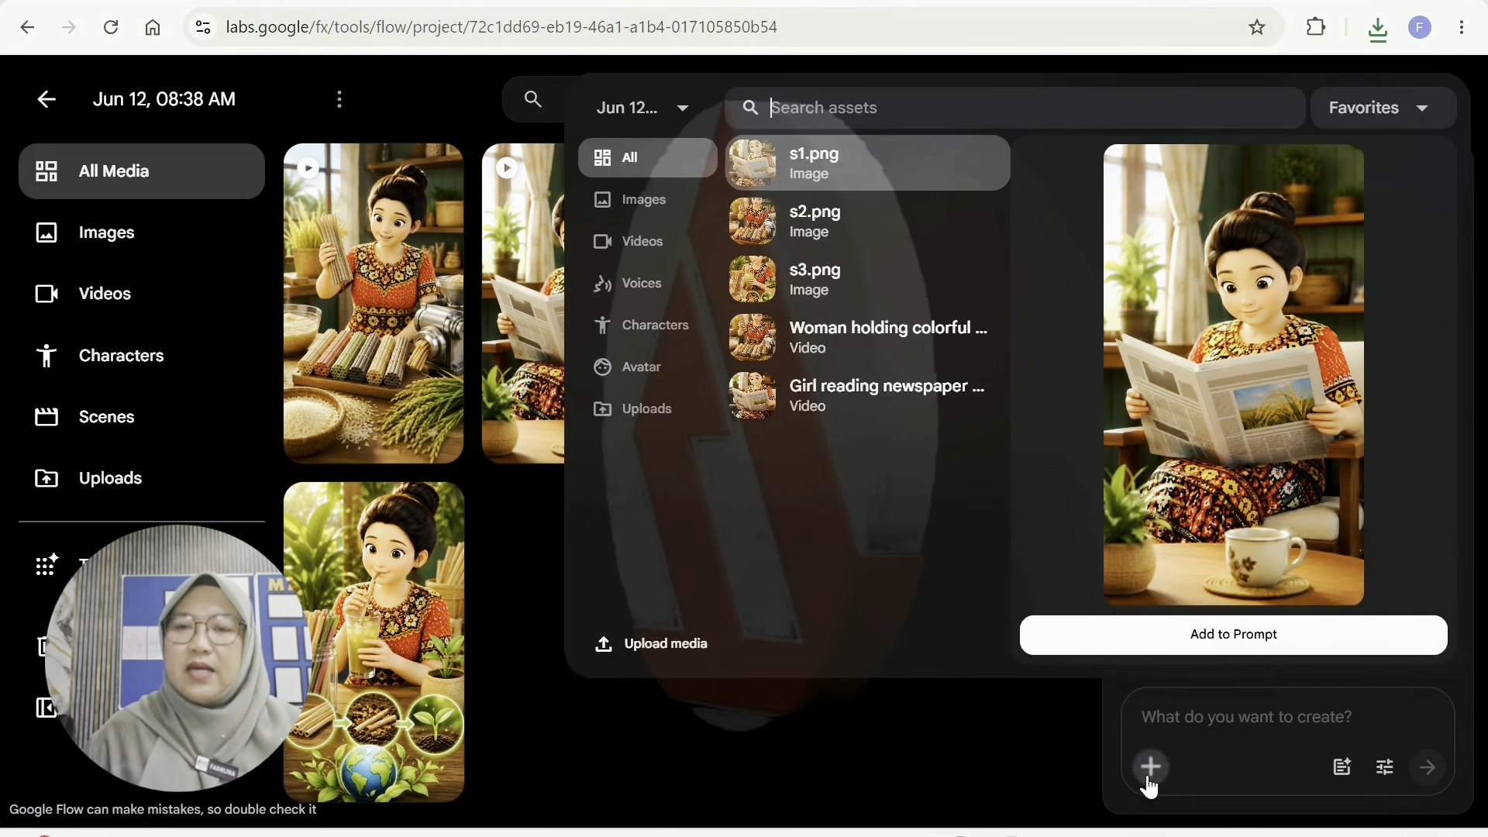
click(756, 282)
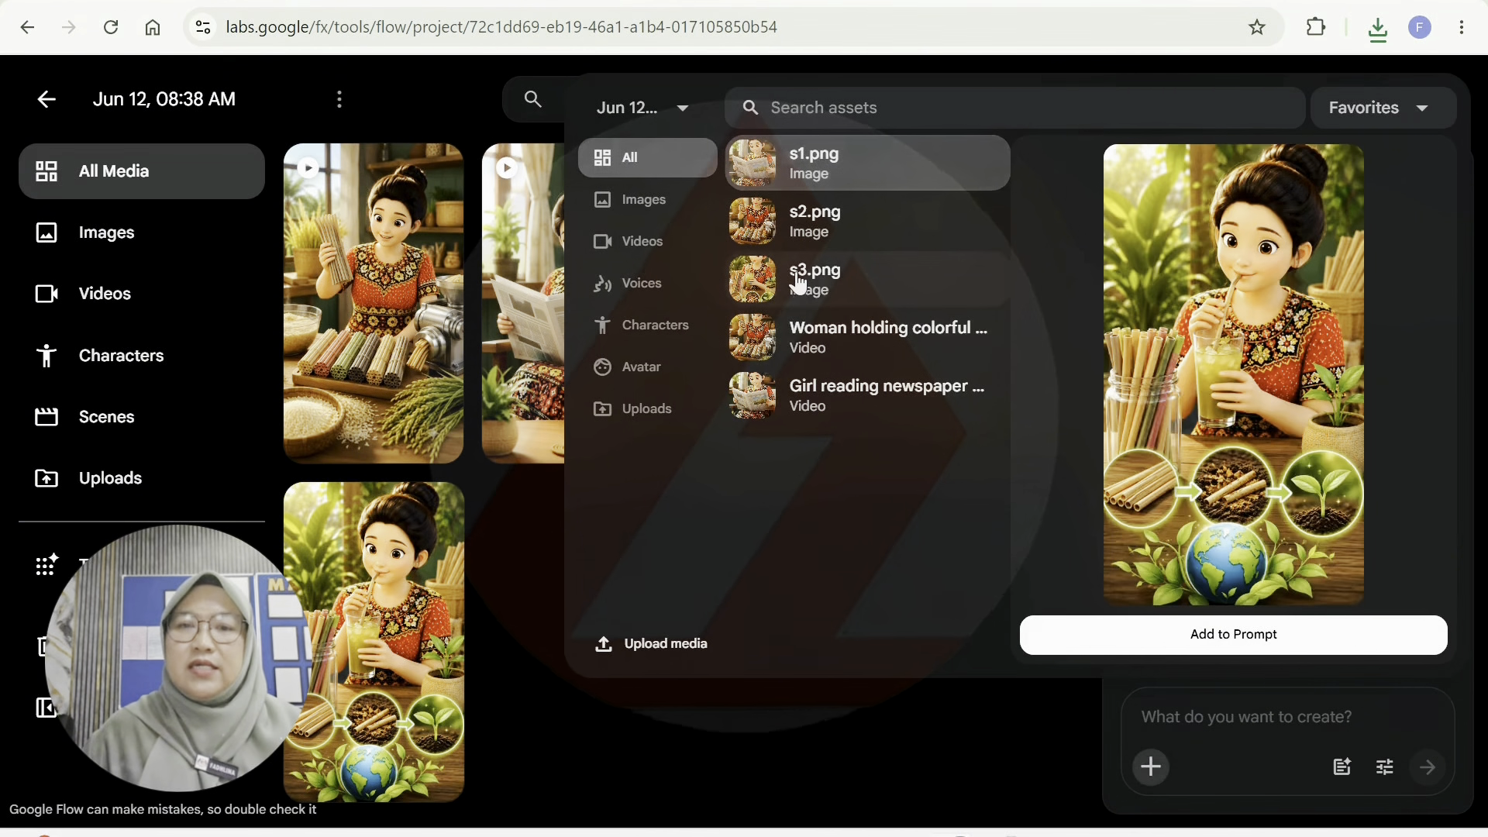
click(1226, 637)
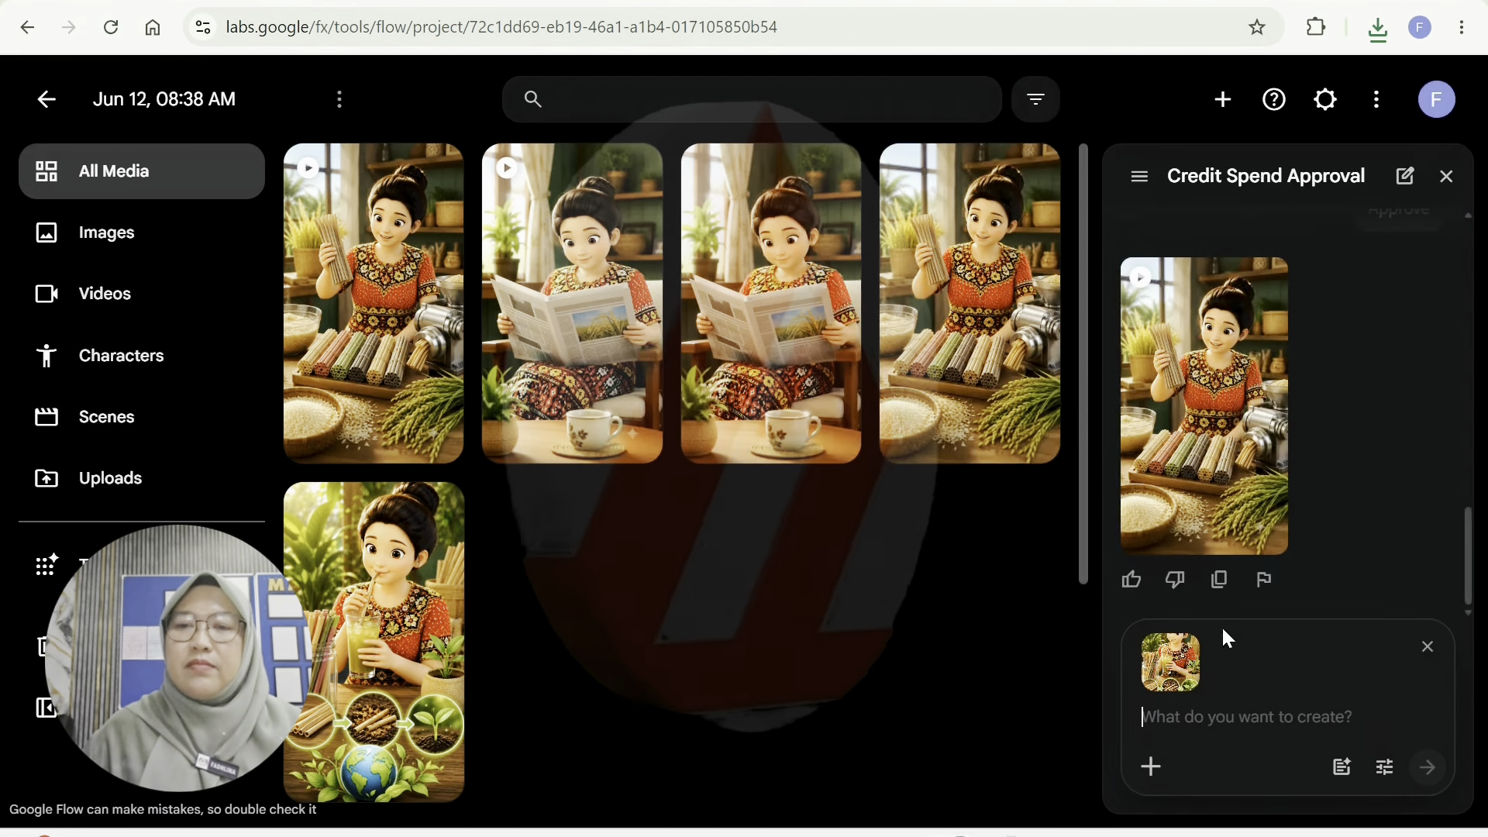
Copy the script's Scene 3 Visual and Narator text from ChatGPT into the Google Flow prompt.
click(66, 27)
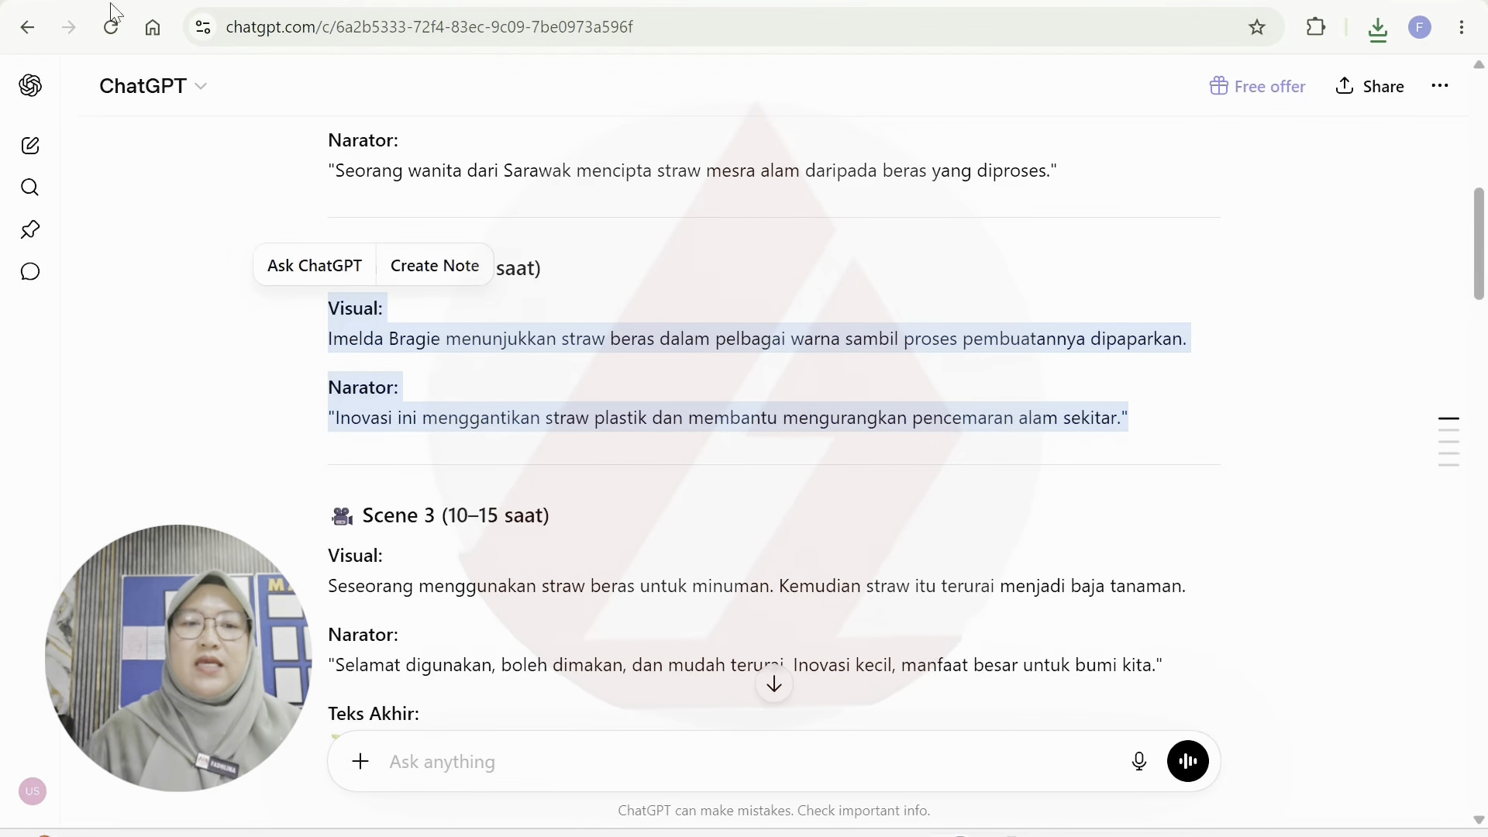
scroll(434, 402, down, 2)
drag(324, 444, 355, 459)
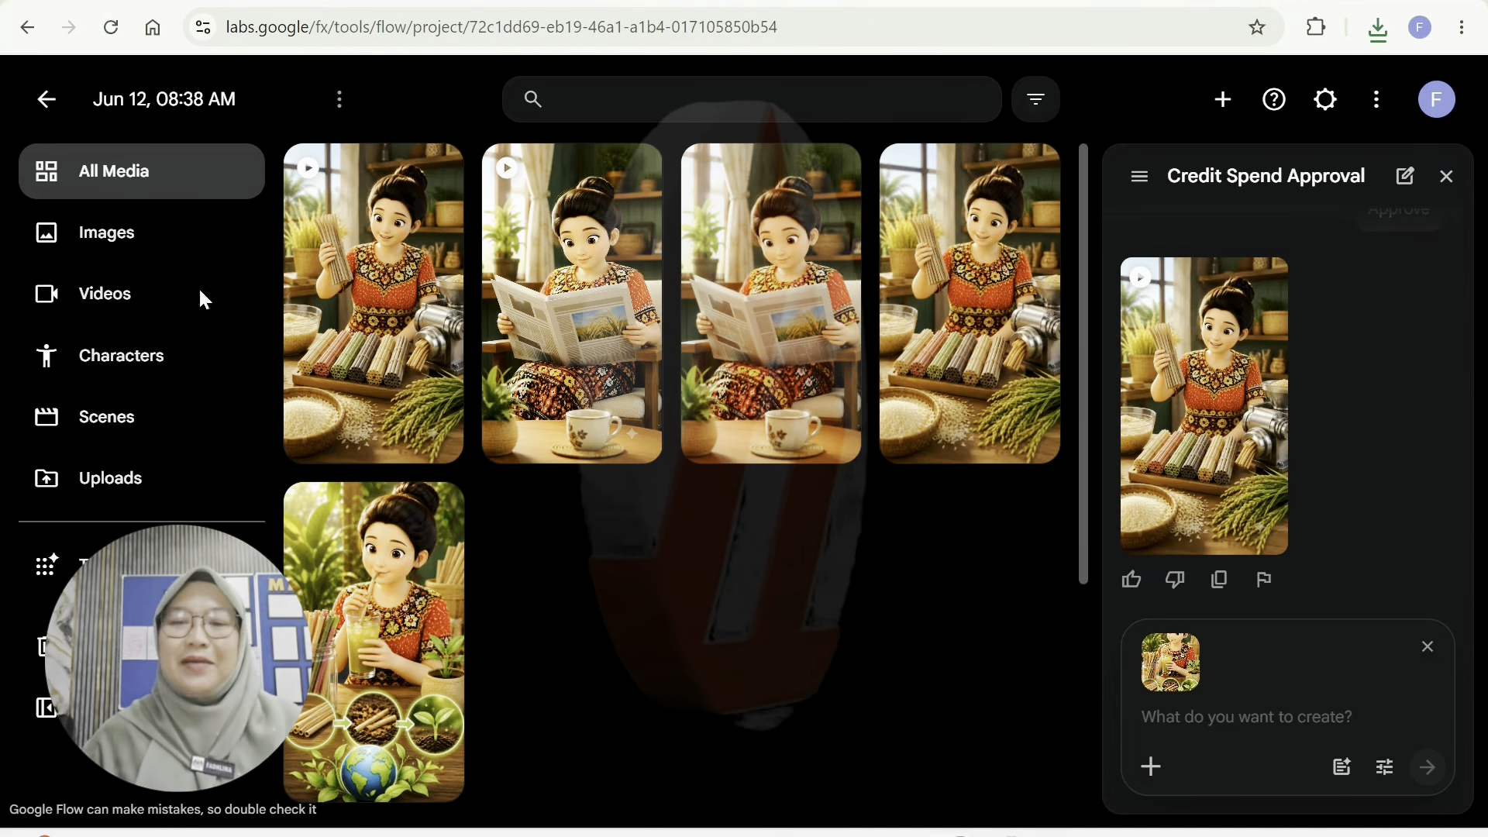
text(Visual: Seseorang menggunakan straw beras untuk minuman. Kemudian straw itu terurai menjadi baja tanaman.  Narator: "Selamat digunakan, boleh dimakan, dan mudah terurai. Inovasi kecil, manfaat besar untuk bumi kita.")
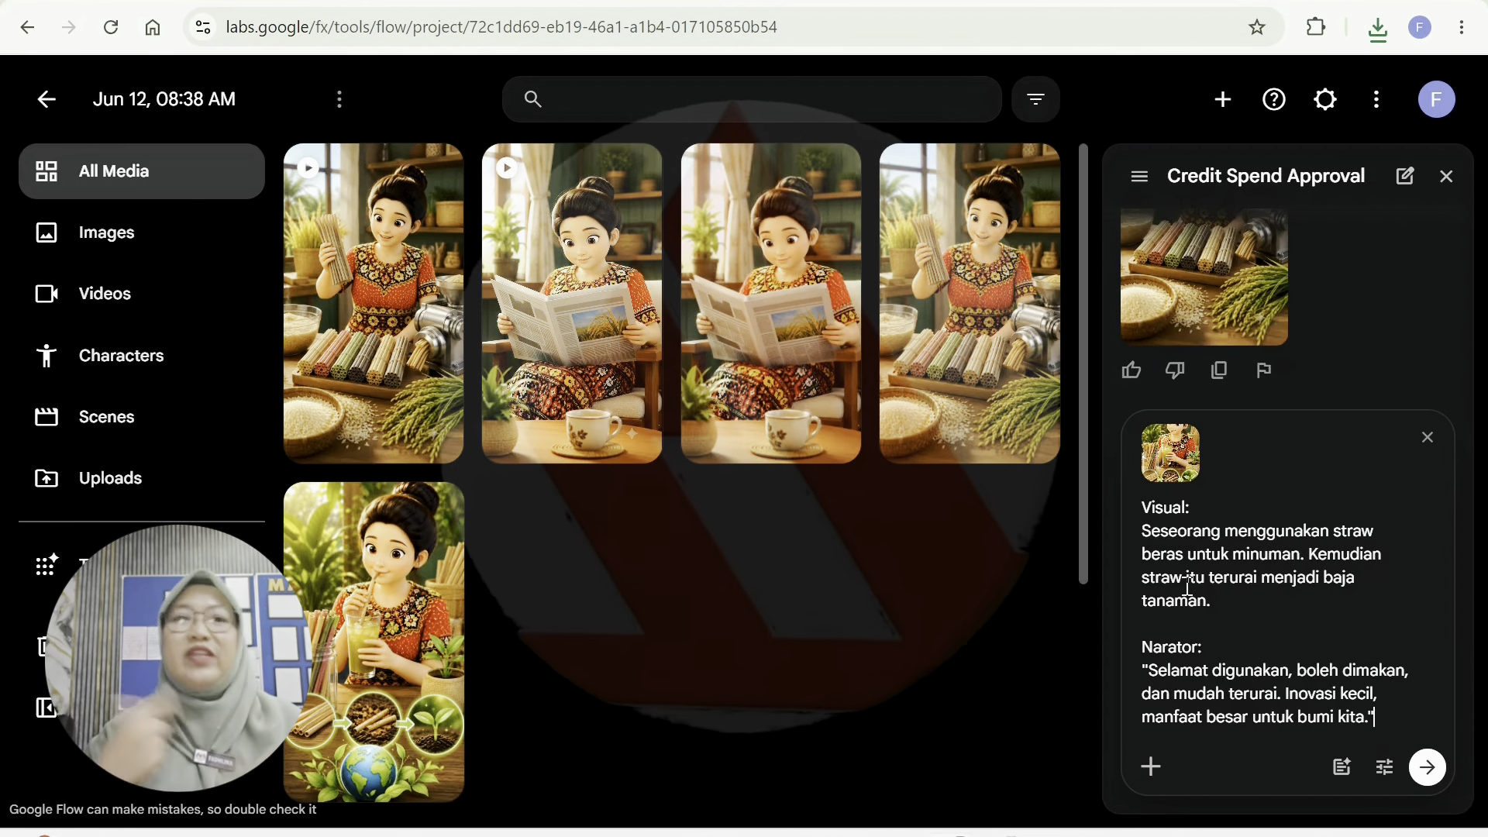
Check the account's remaining Flow credits, then send the Scene 3 prompt and approve the video generation.
click(1446, 115)
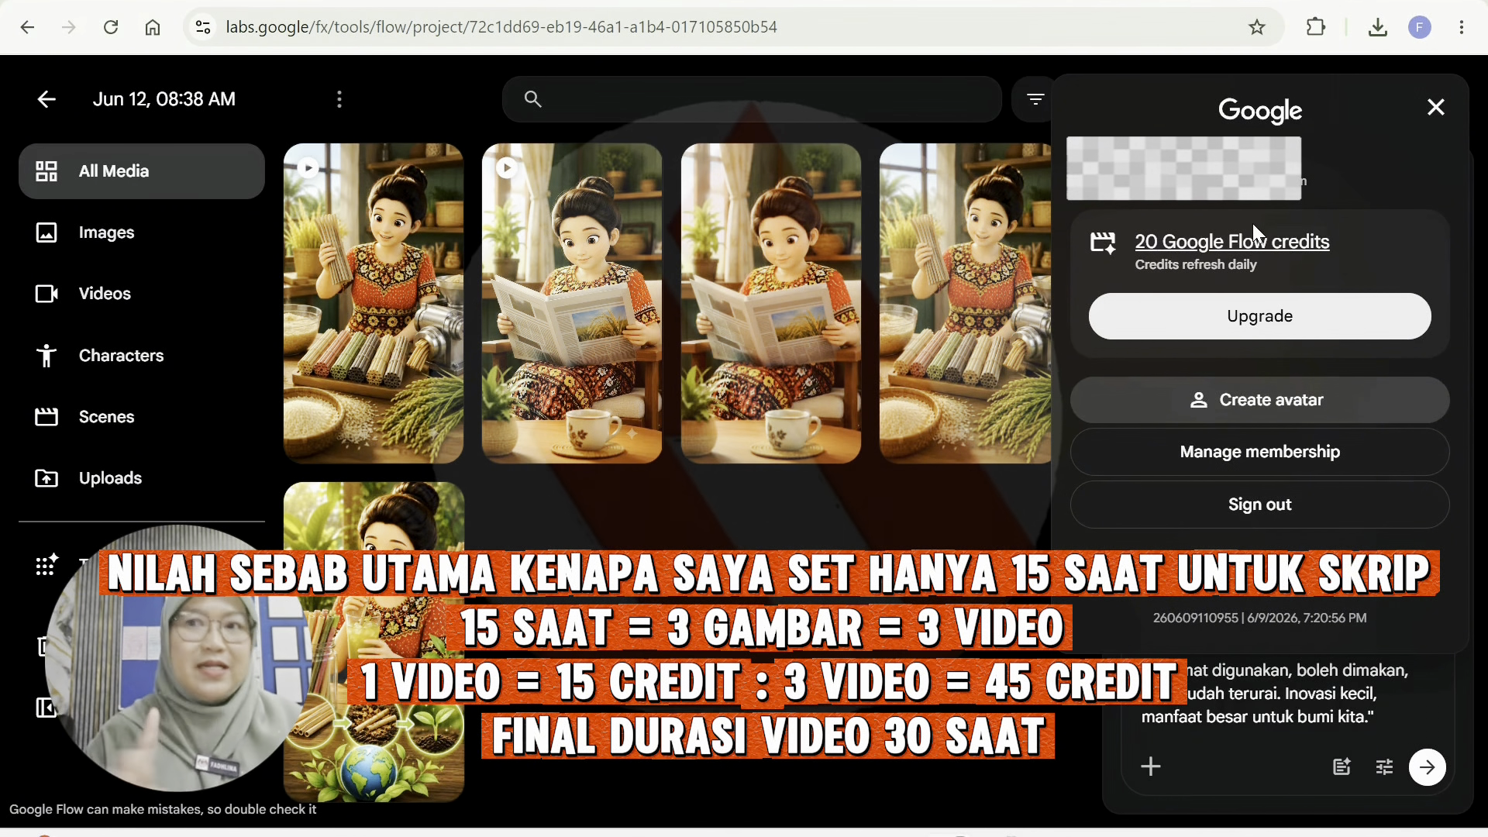
click(1435, 107)
click(1428, 771)
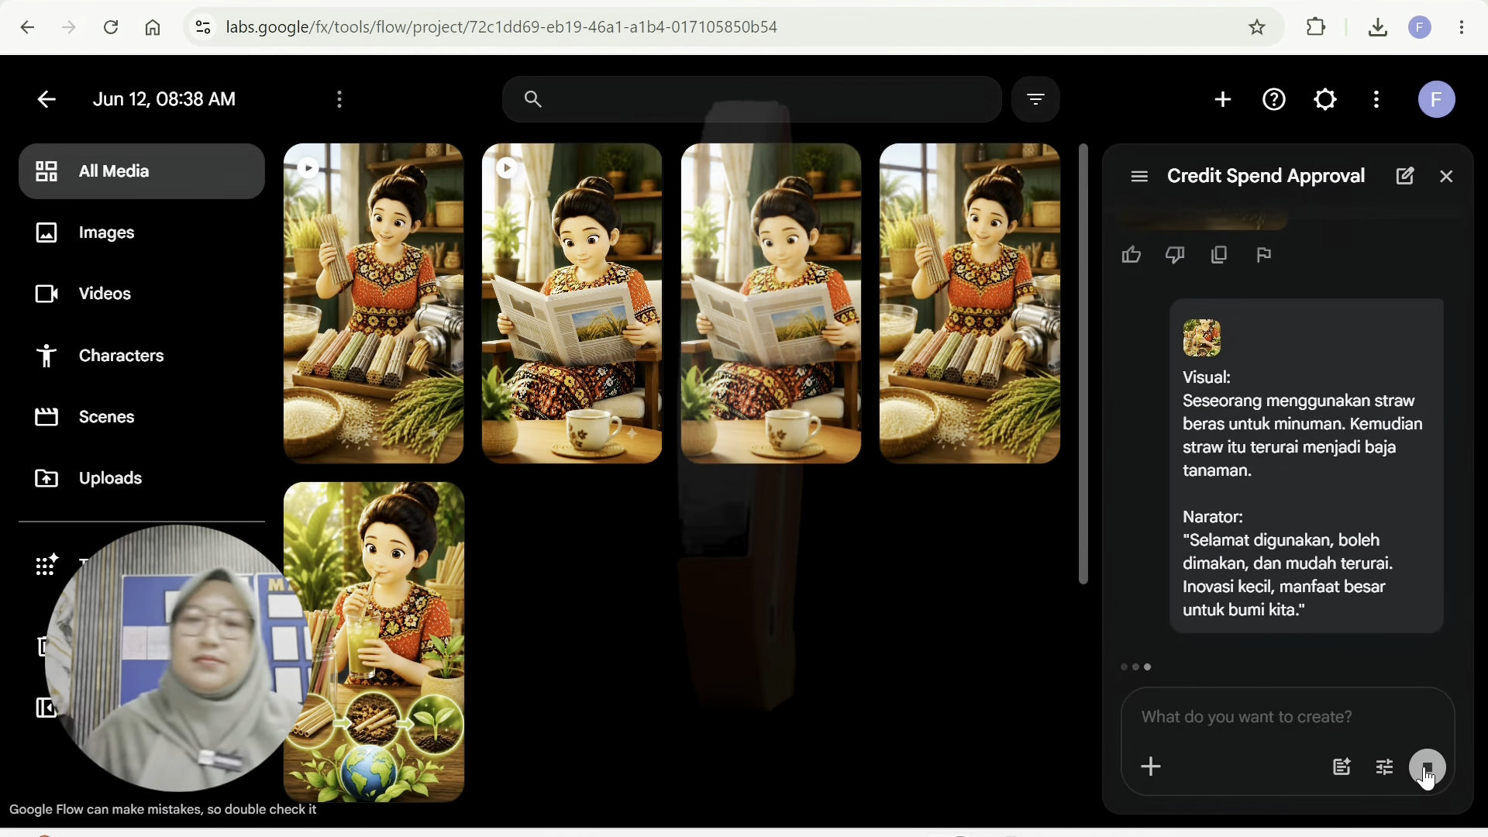
click(1419, 521)
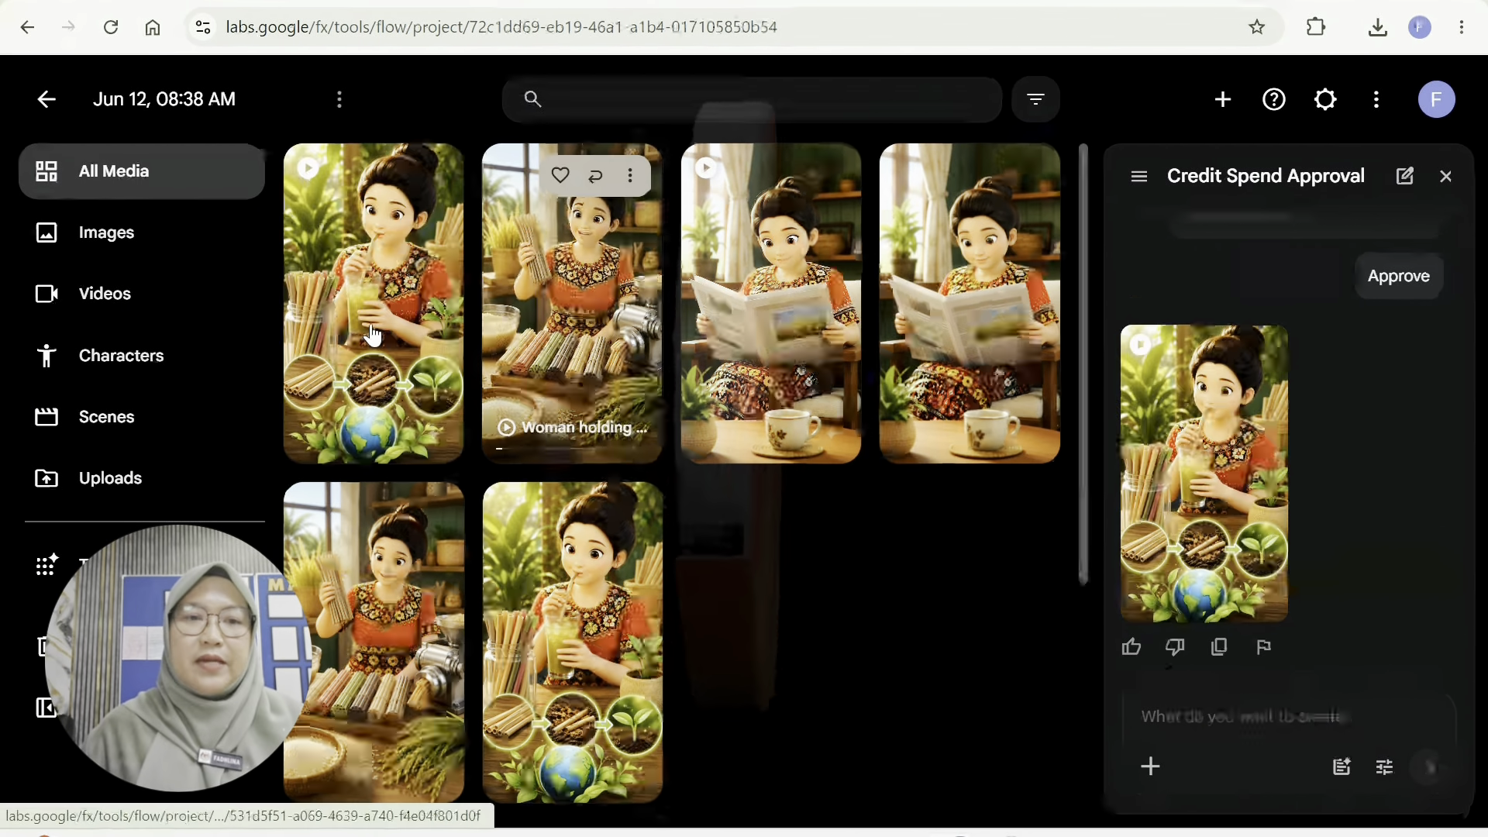
Download the generated Hand drinking iced tea straw video and check the remaining Flow credits from the project's media.
click(370, 322)
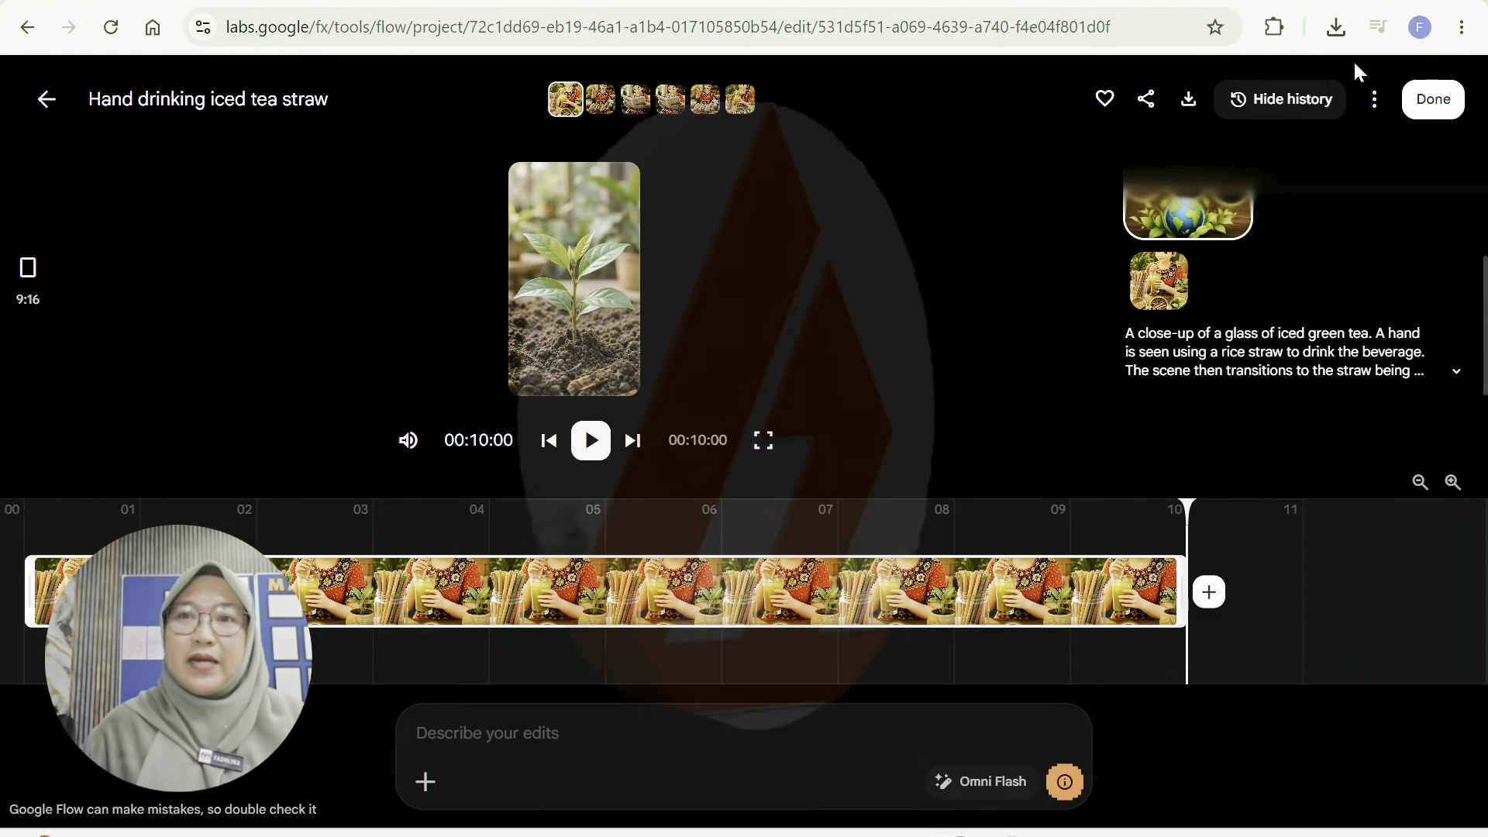
click(1188, 99)
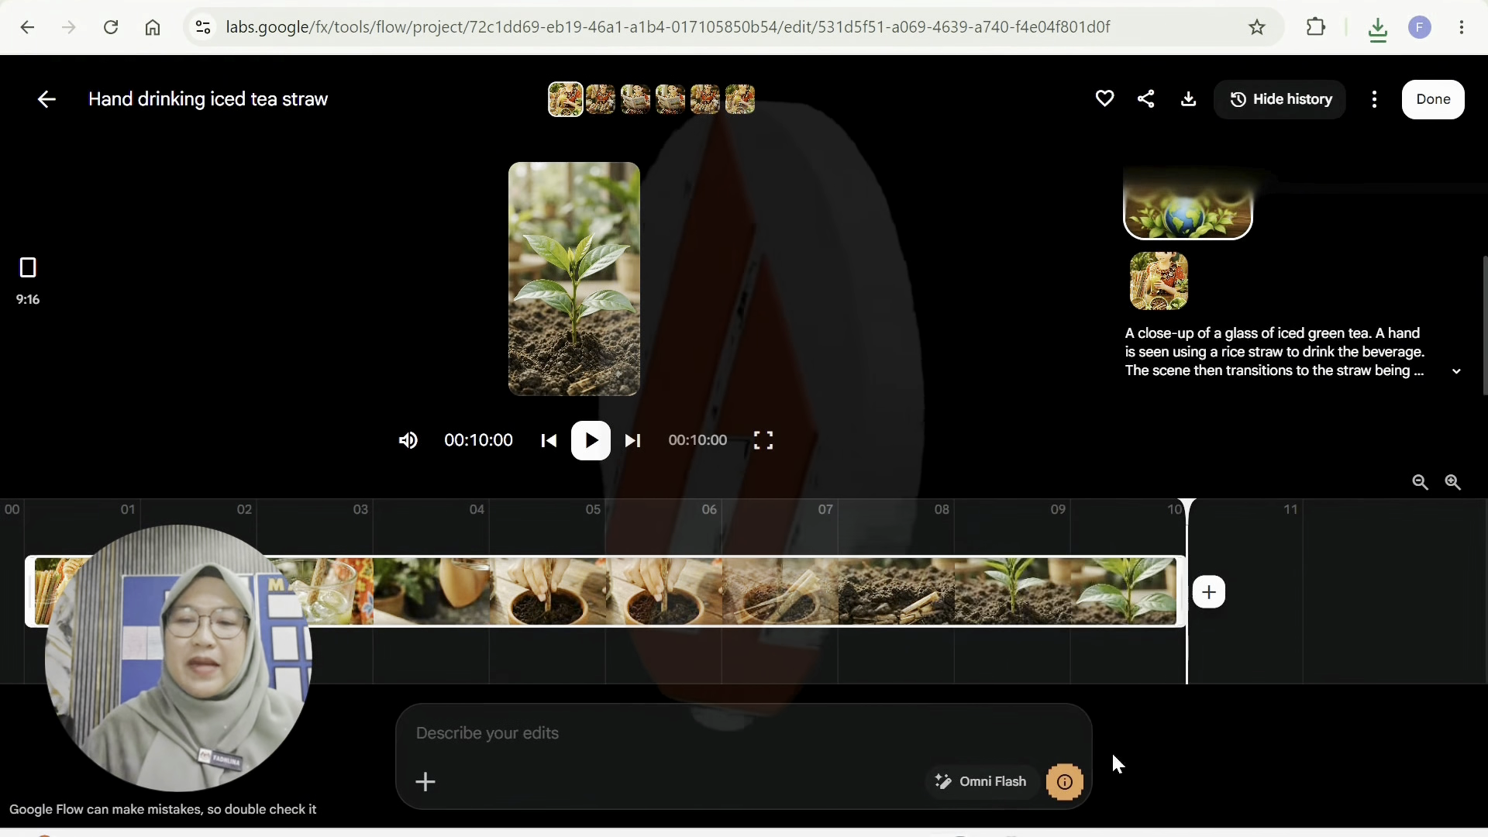
click(1435, 99)
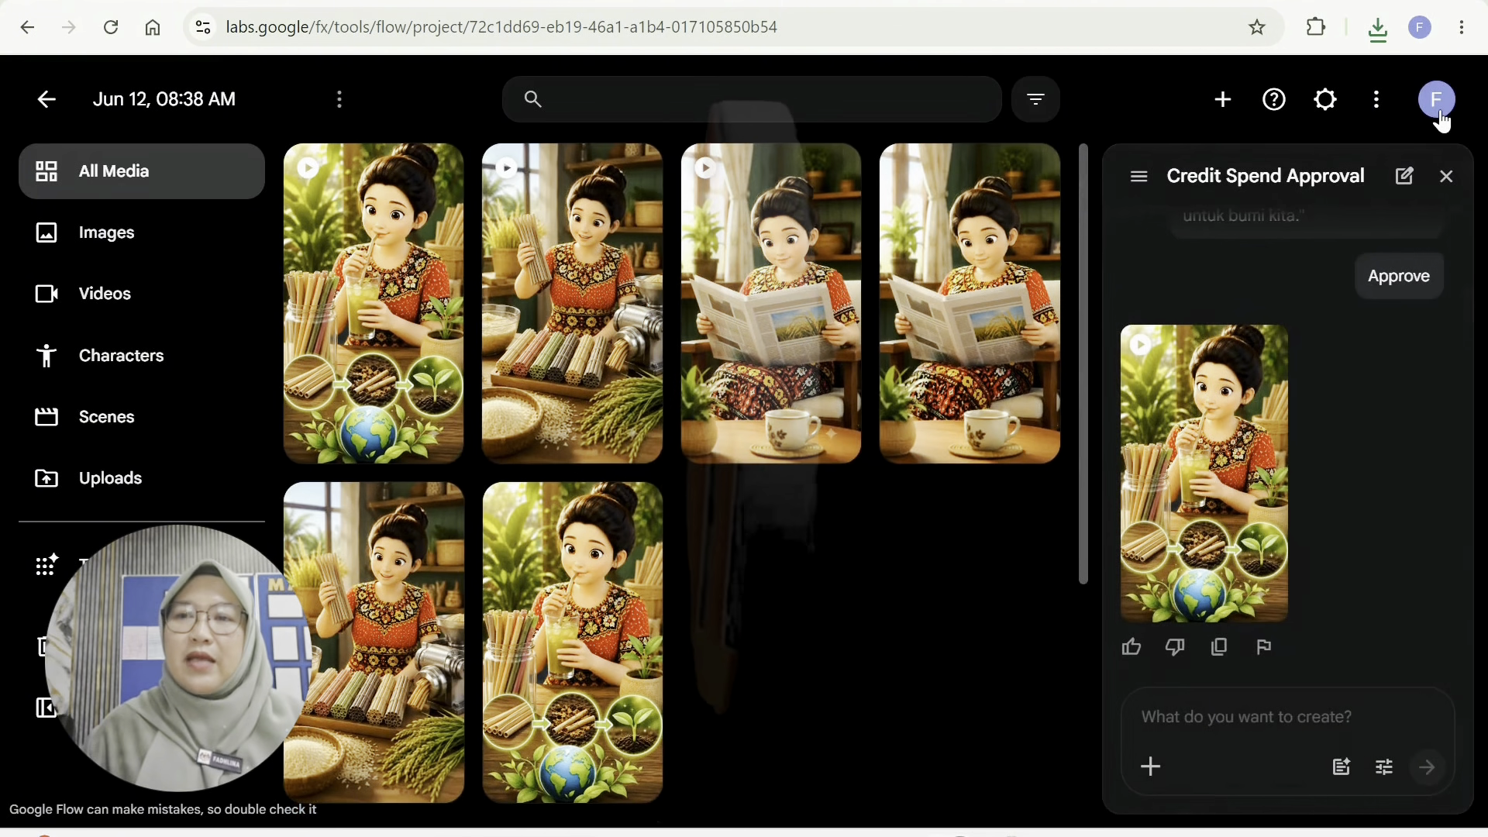
click(1439, 113)
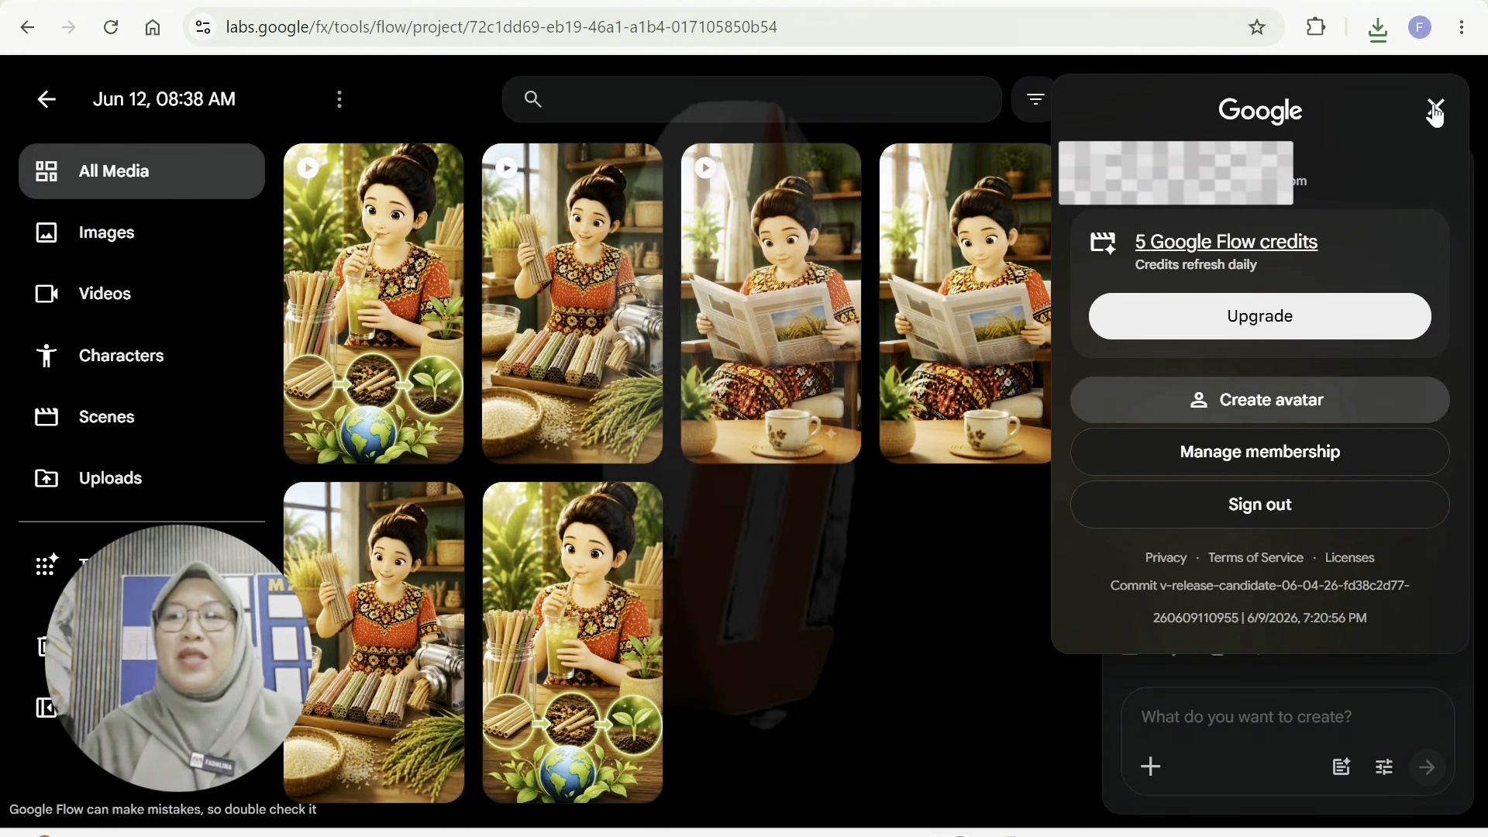
click(1435, 113)
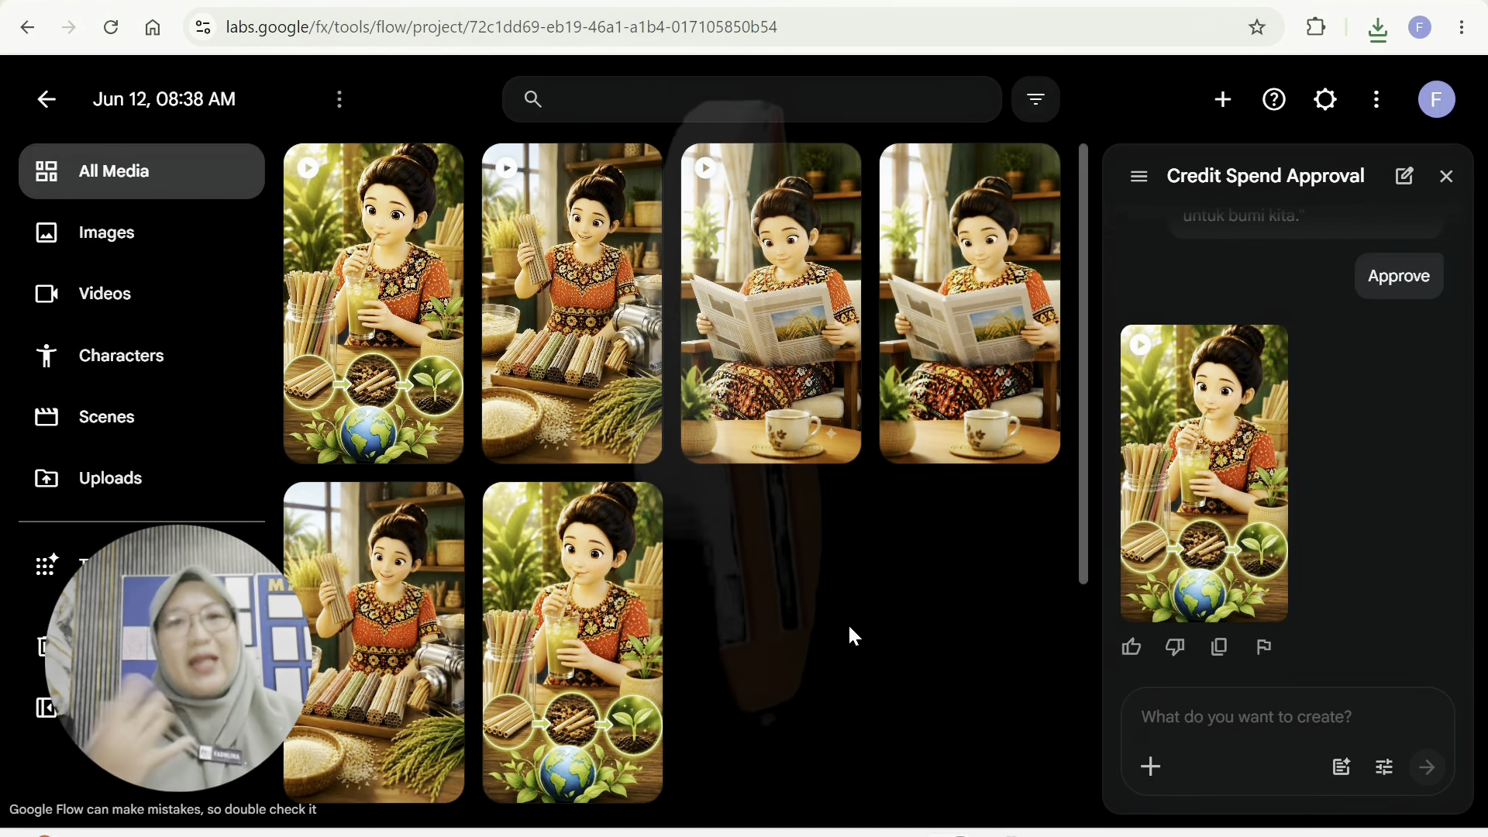
Switch to Canva in the other browser window and open the overview of all projects.
mouse_move(999, 835)
click(872, 748)
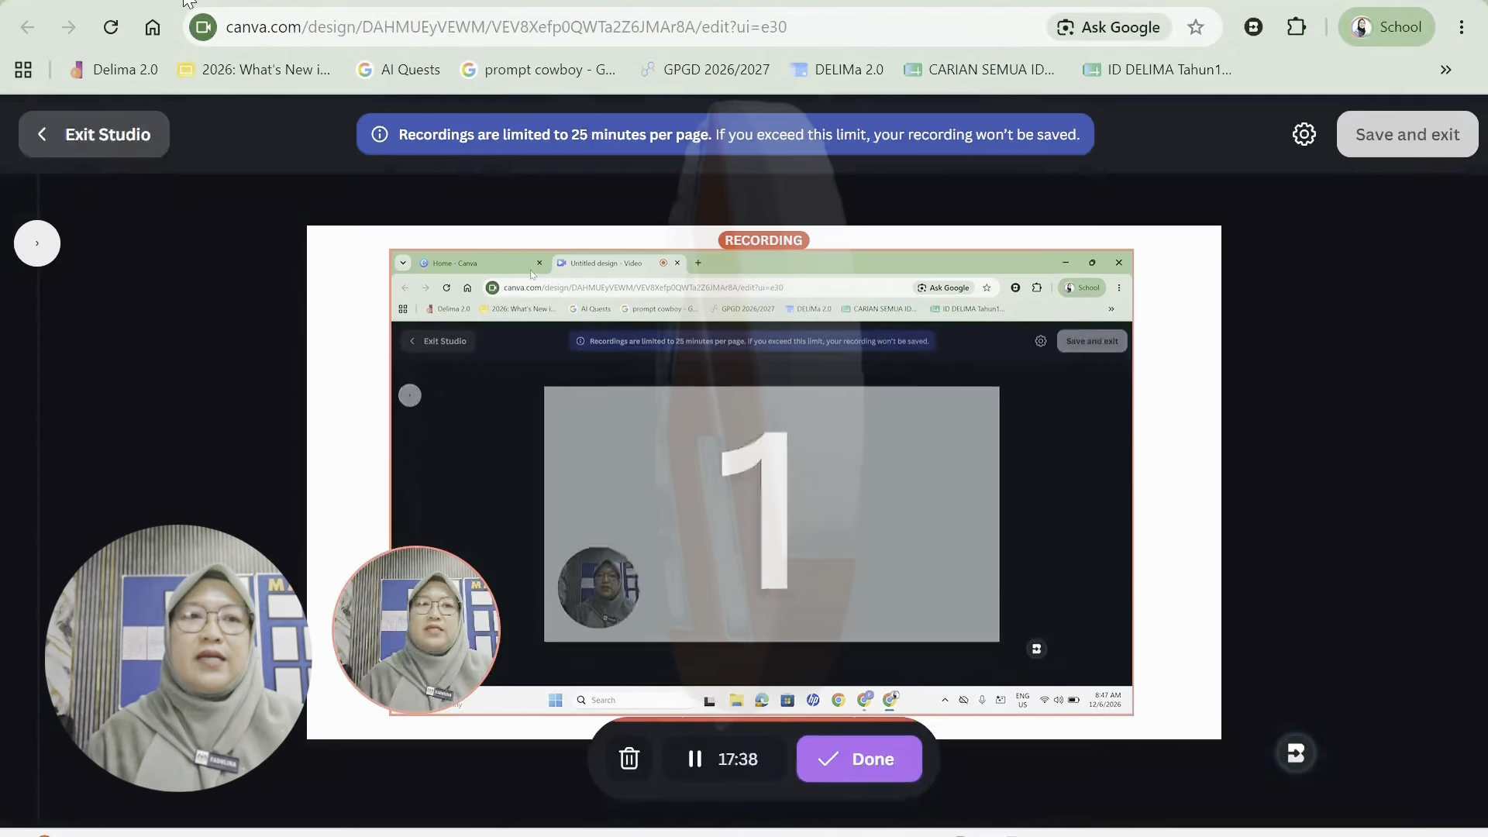
click(187, 1)
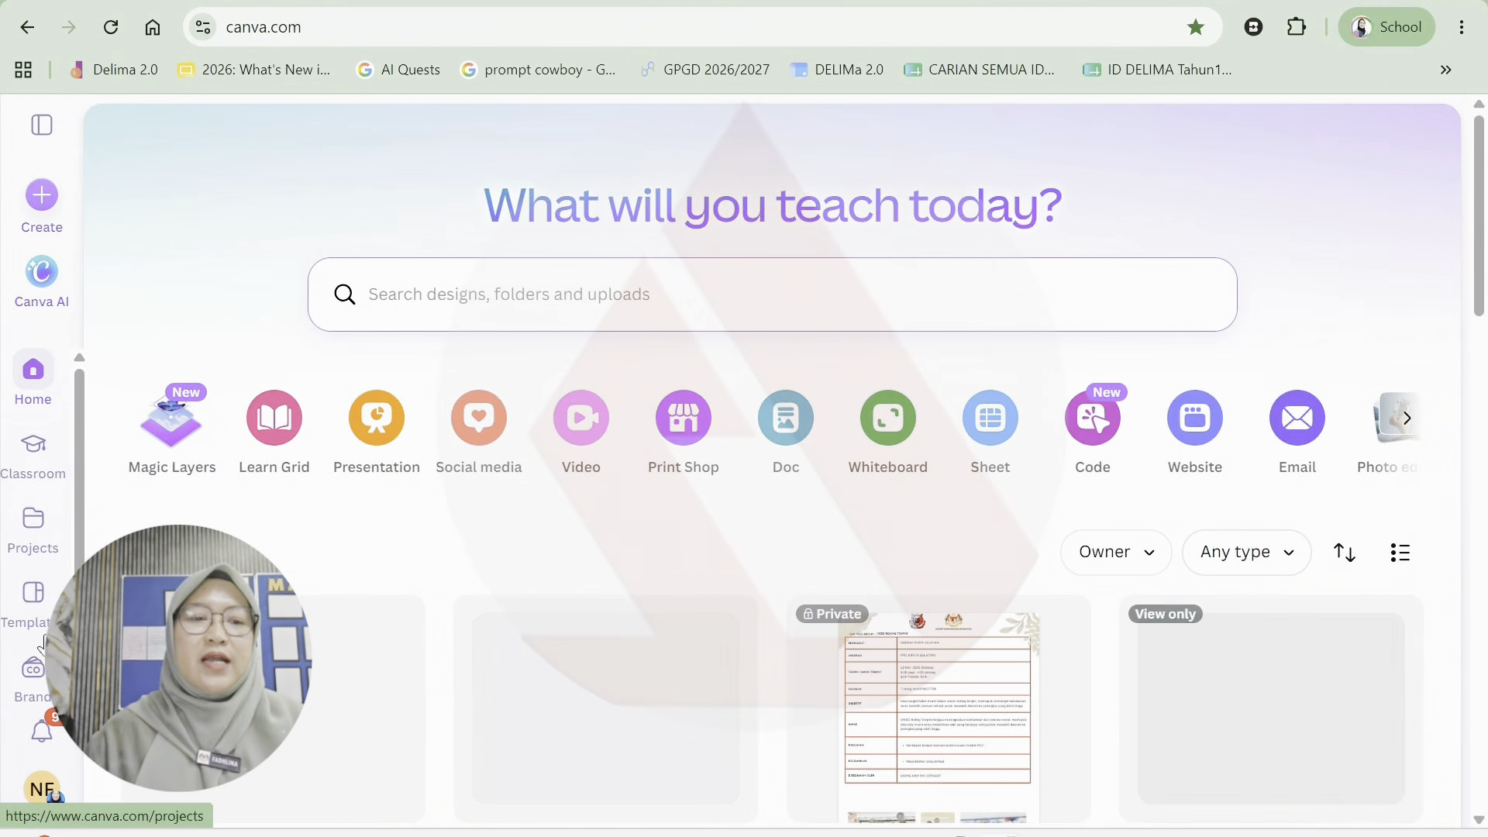
click(34, 563)
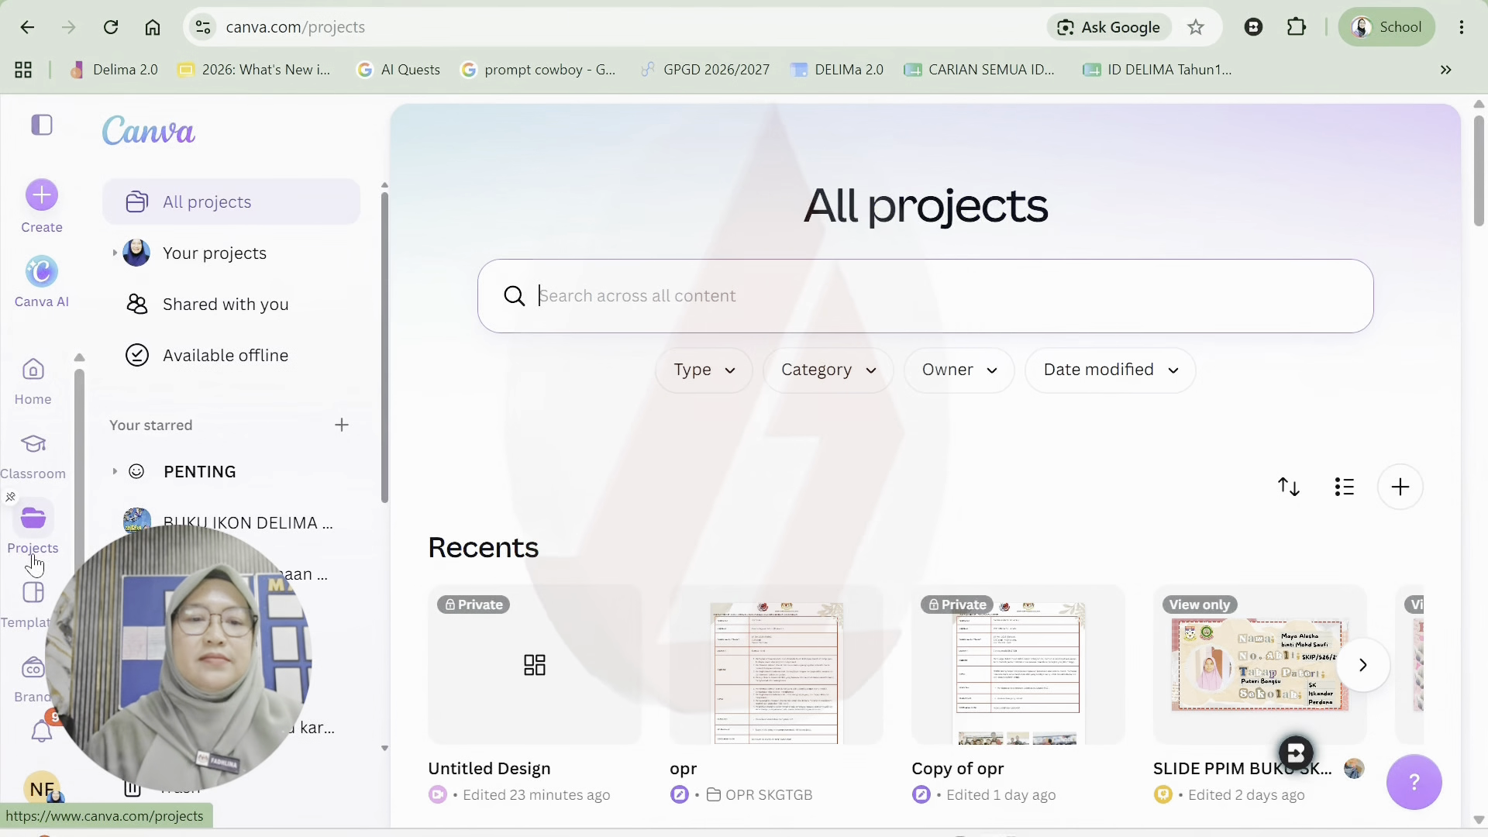
Create a new project folder named warta borneo and open it.
click(1400, 488)
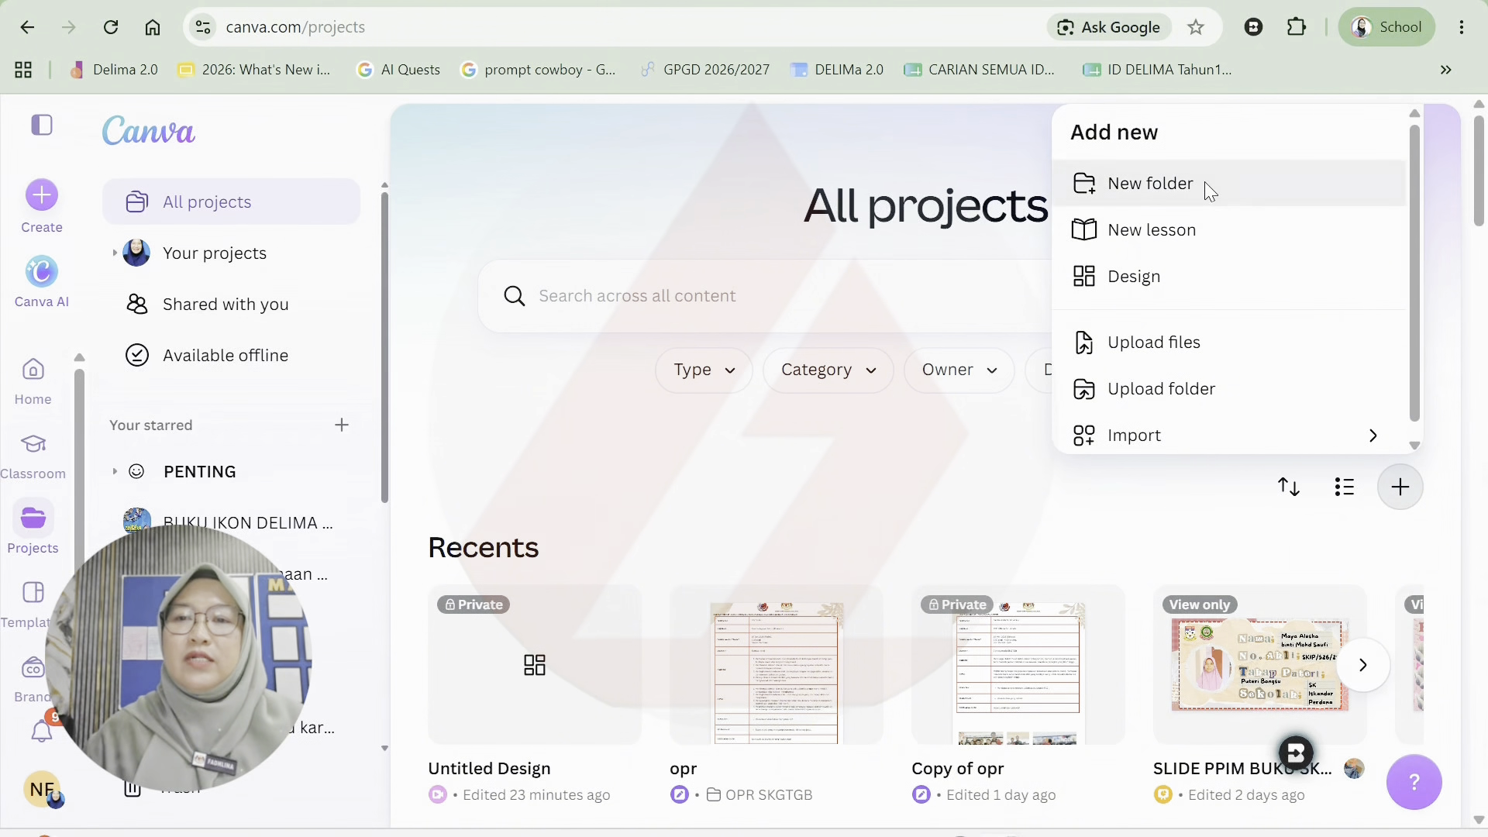
click(1210, 191)
text(warta borneo)
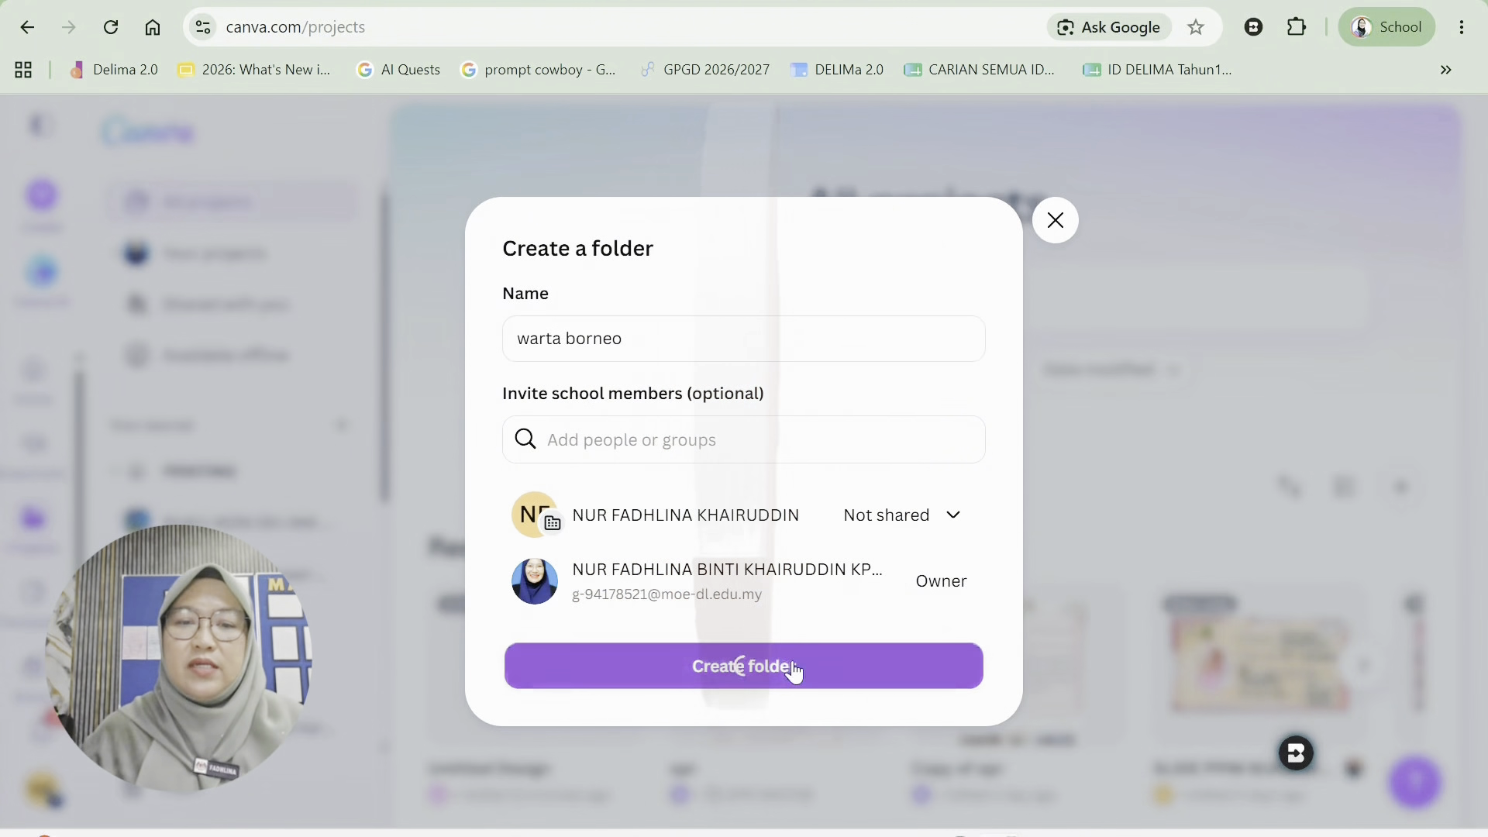
click(792, 668)
scroll(906, 581, down, 5)
click(908, 482)
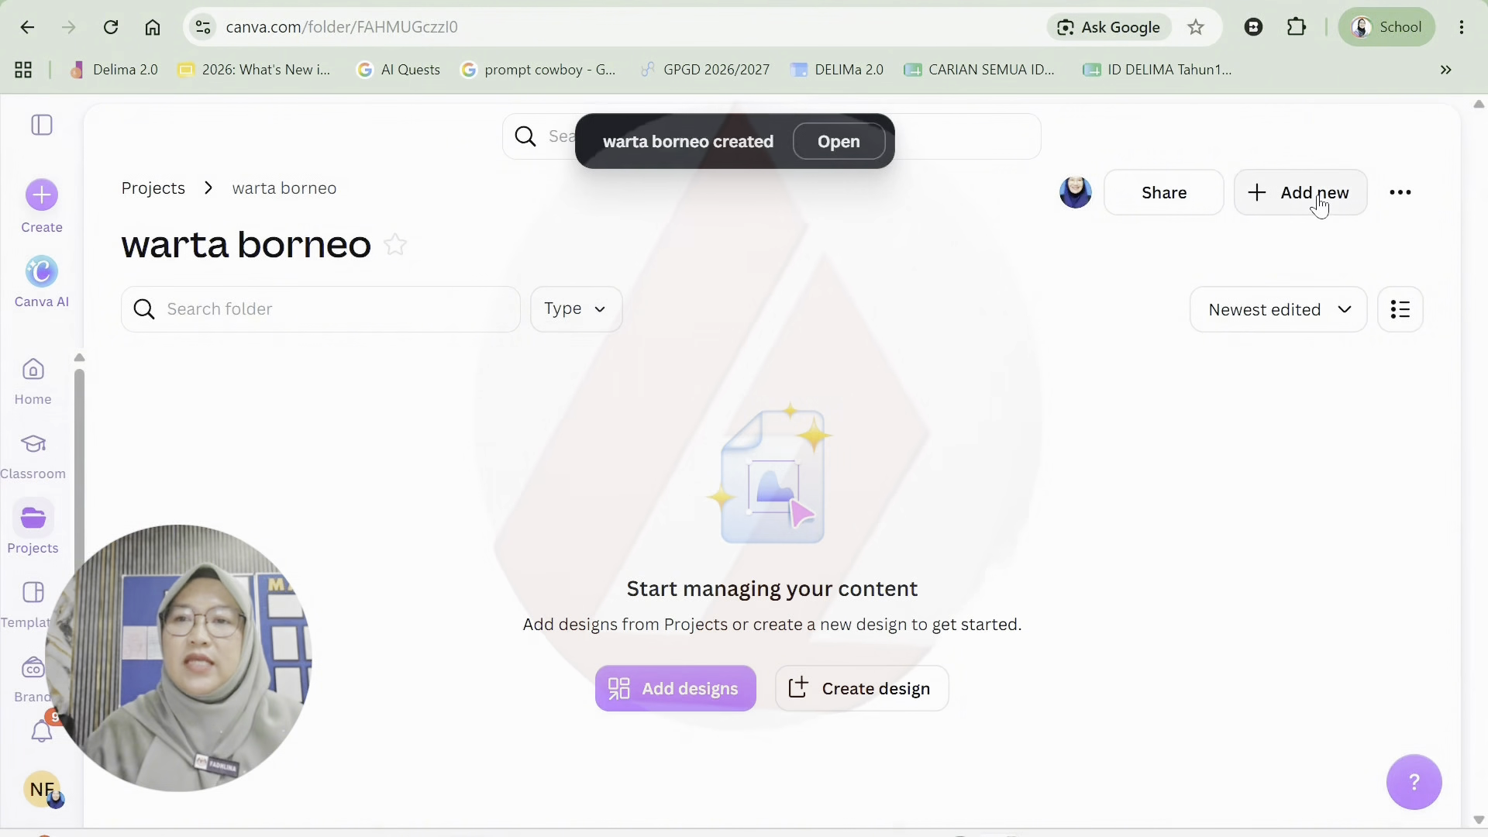
Upload the newspaper-reading, colorful rice straws and iced tea straw videos from Downloads to the warta borneo folder.
click(1317, 197)
click(1120, 558)
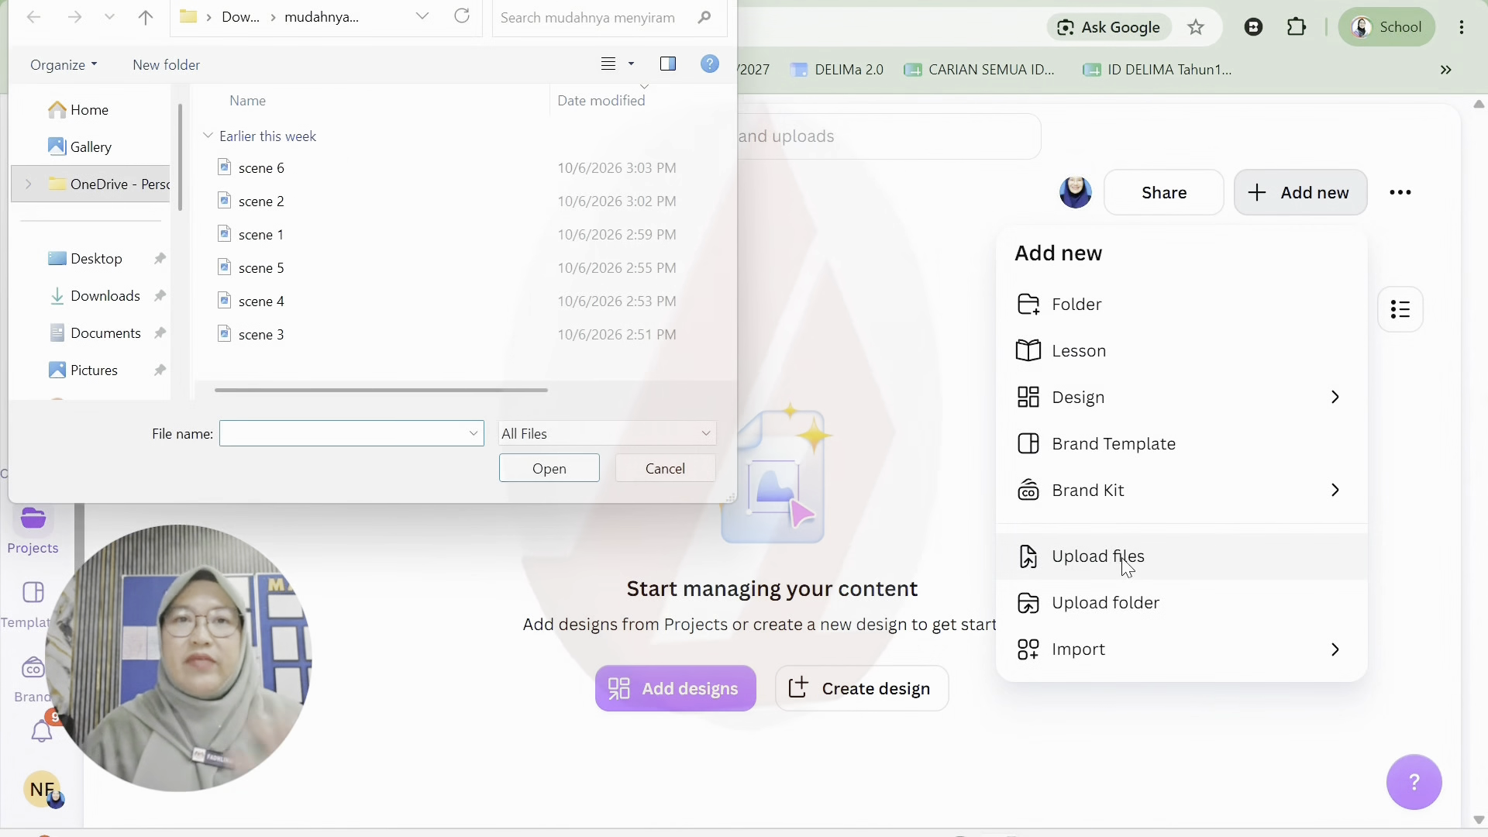
click(92, 312)
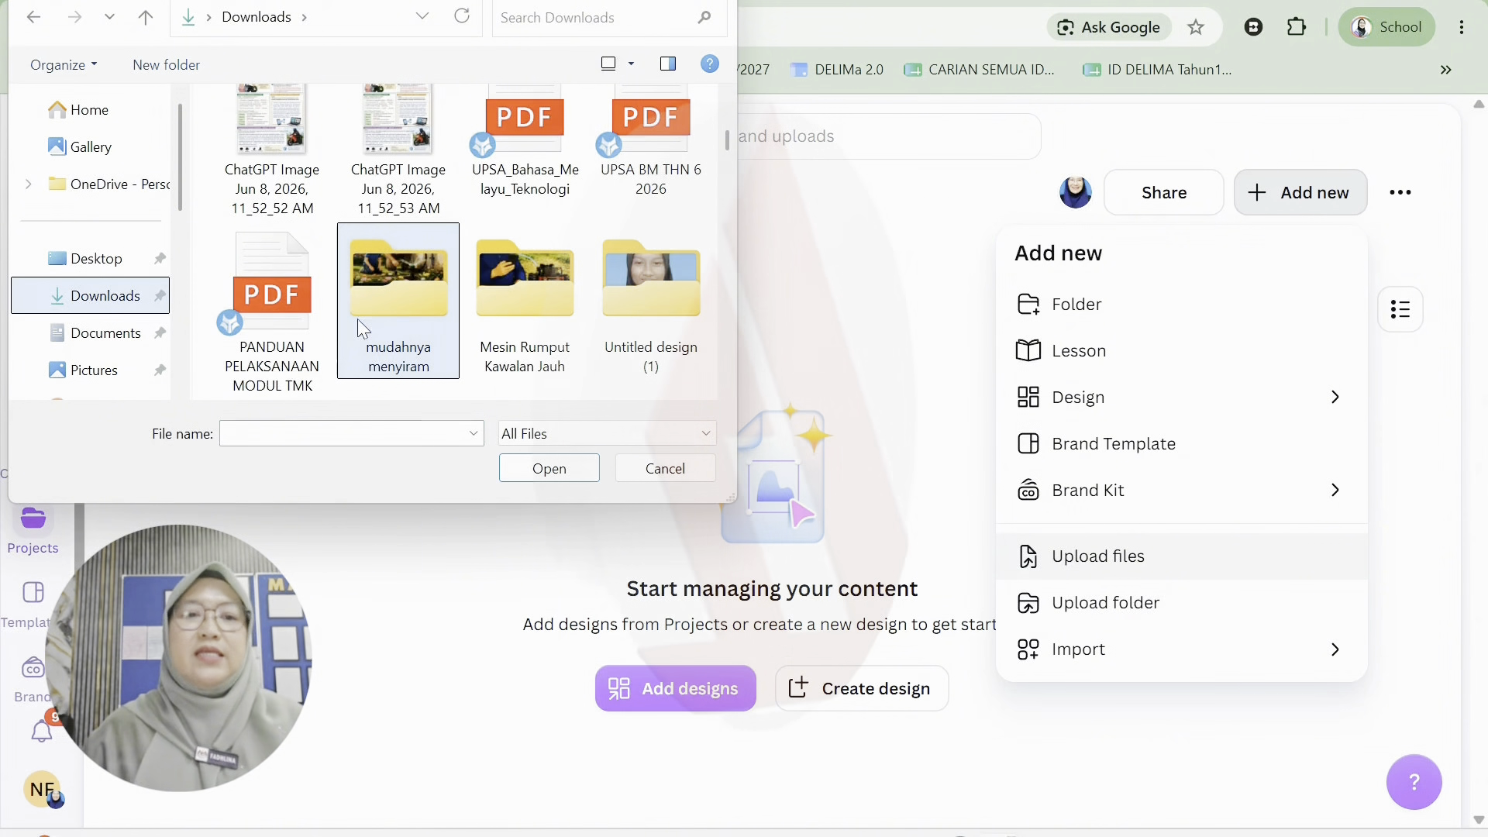
scroll(581, 322, up, 15)
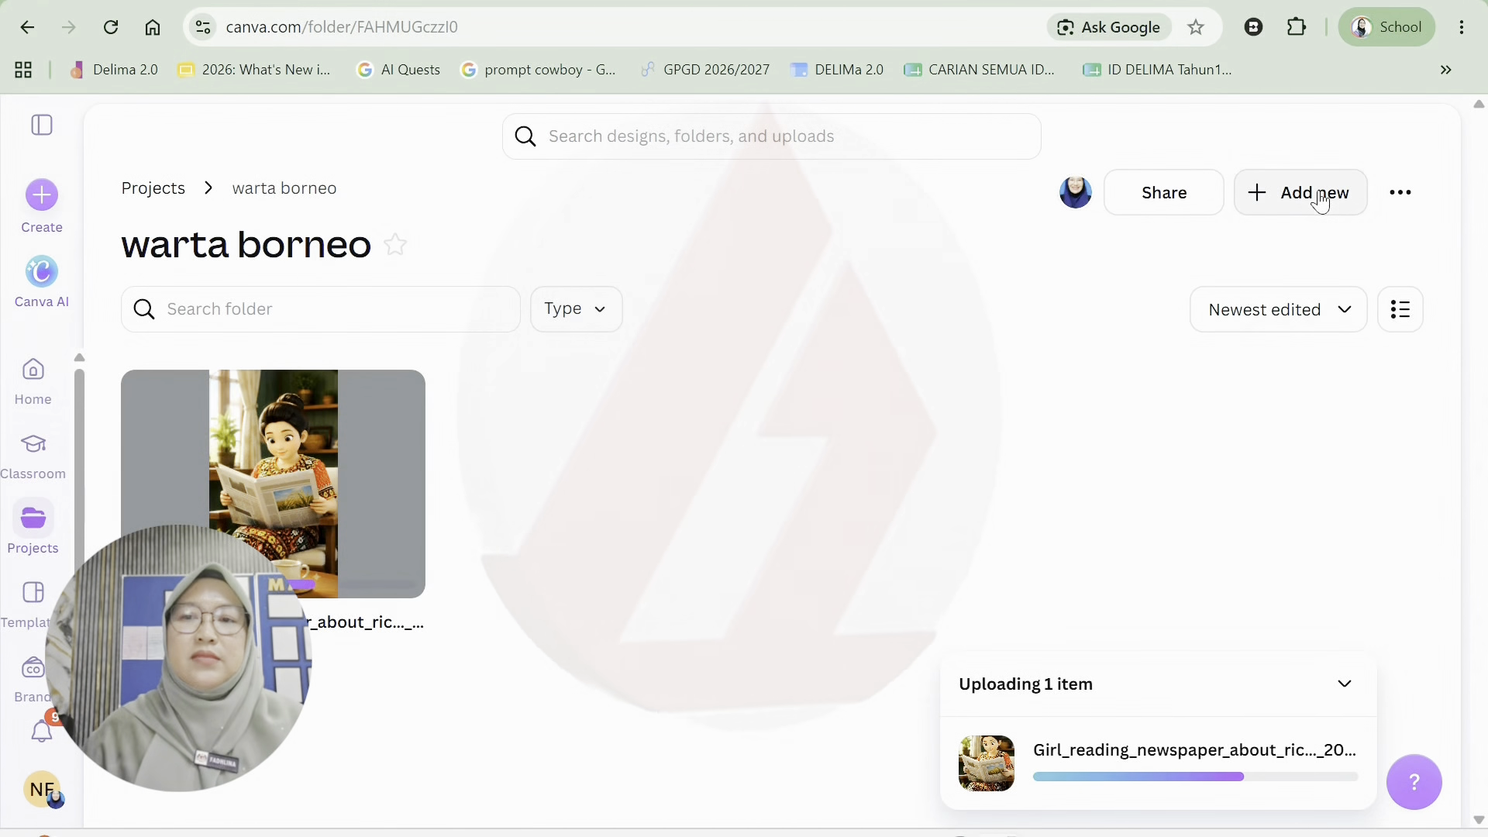
click(1239, 194)
click(1057, 555)
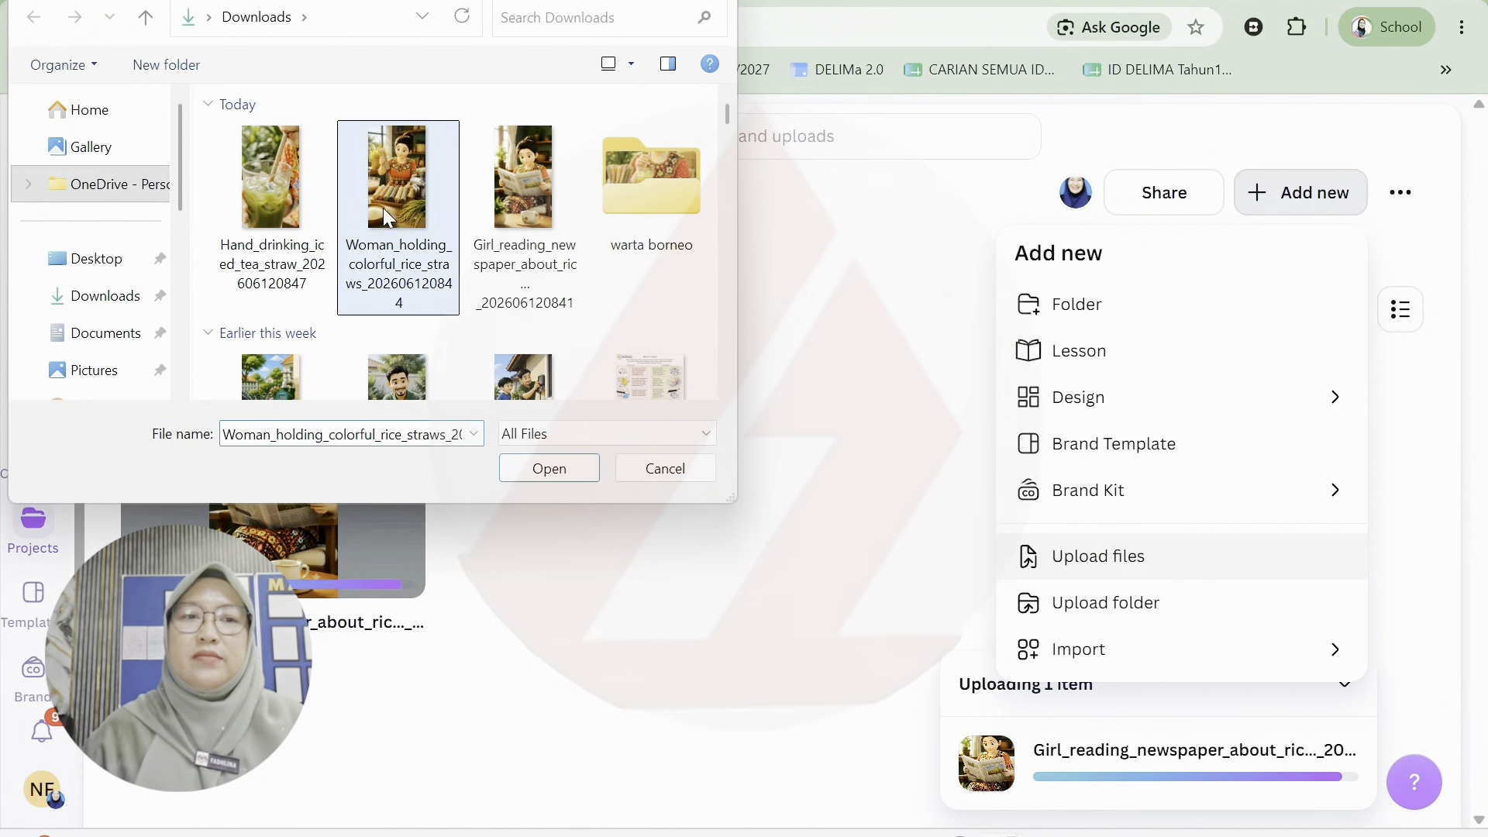
double_click(383, 208)
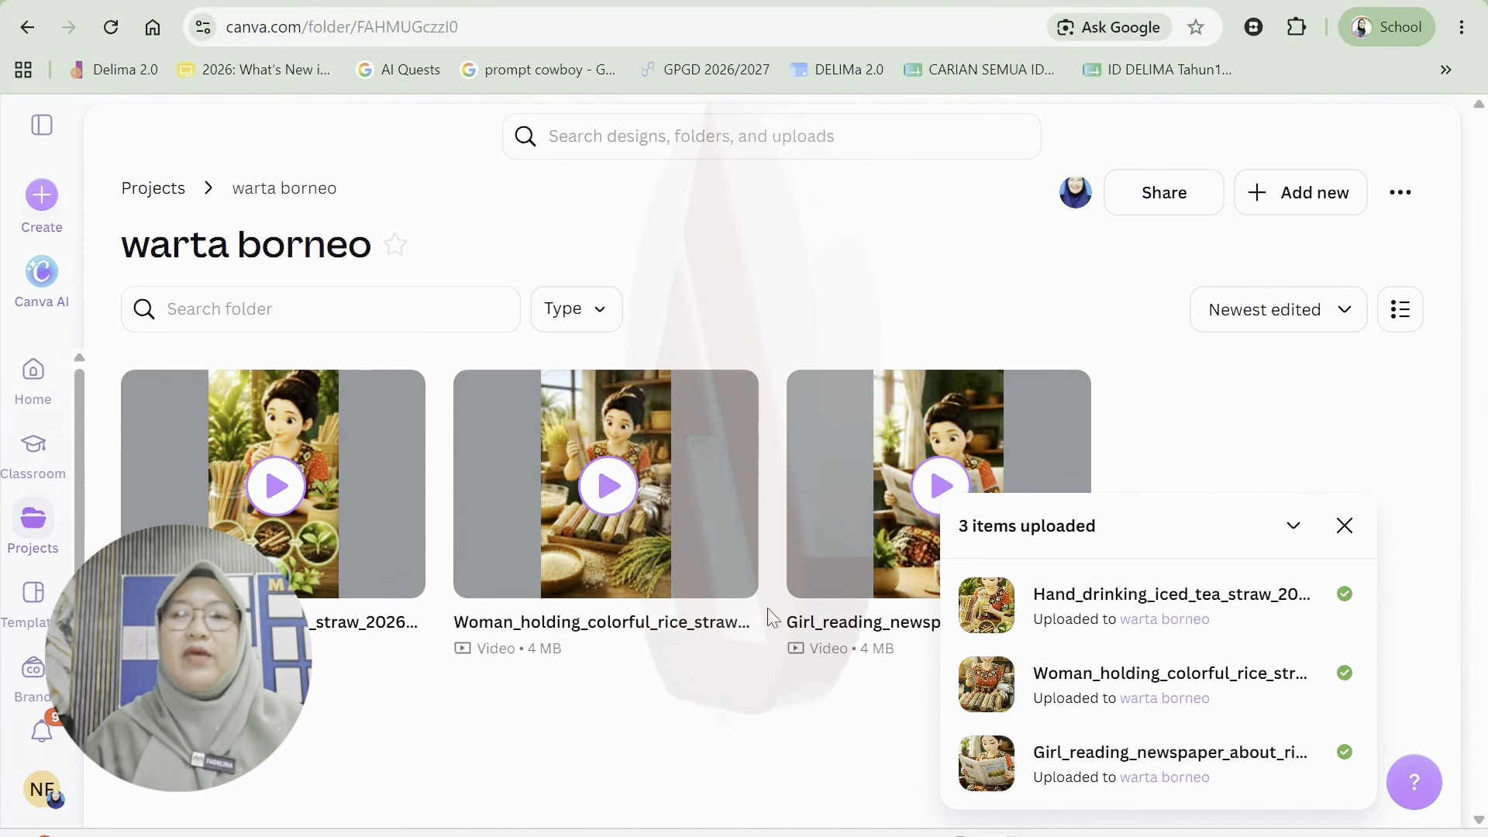
Create a new 1080 × 1920 px Mobile Video design in the warta borneo folder.
click(1312, 208)
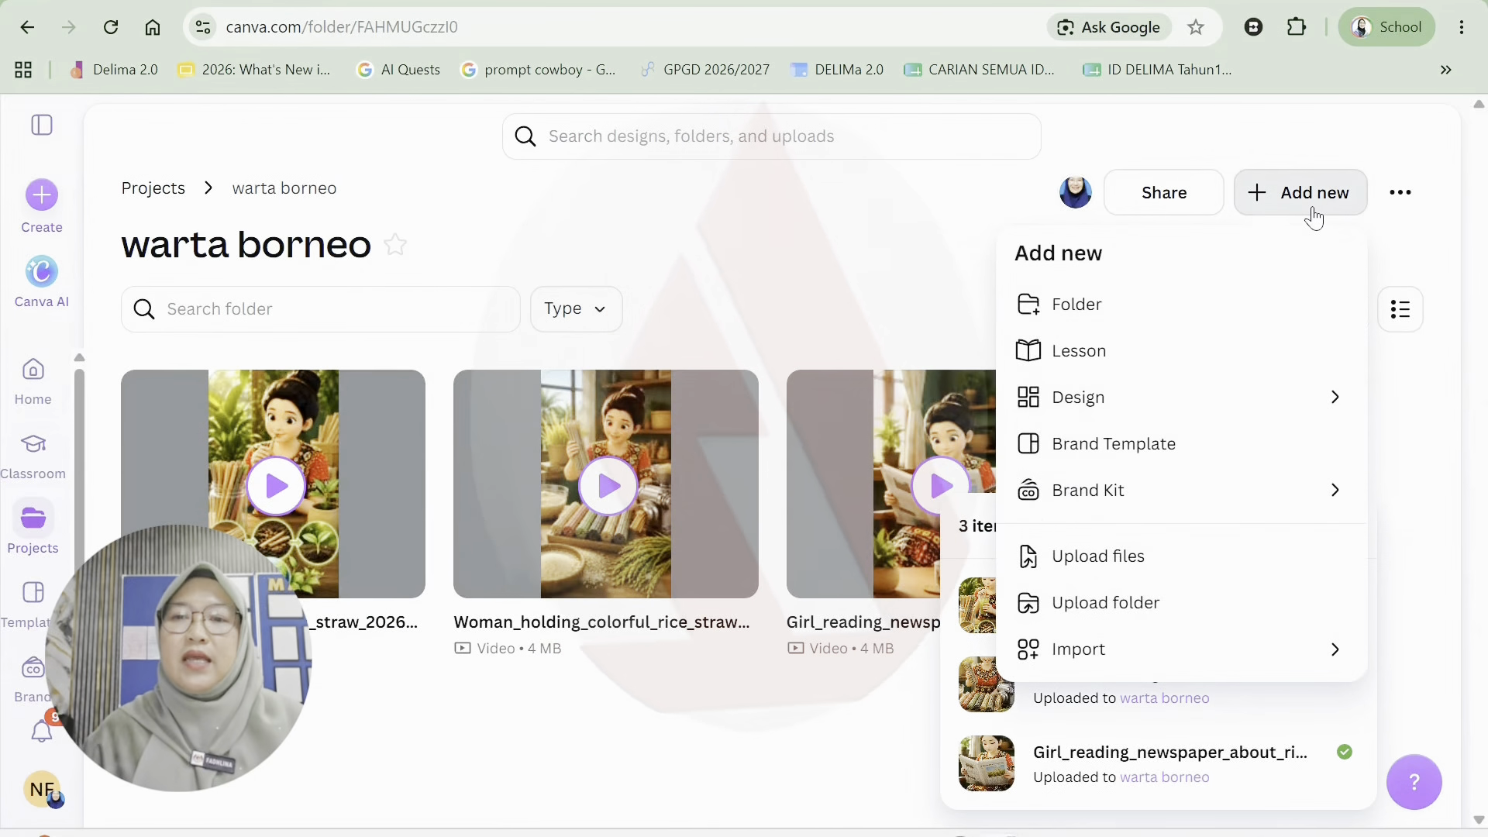
click(1157, 405)
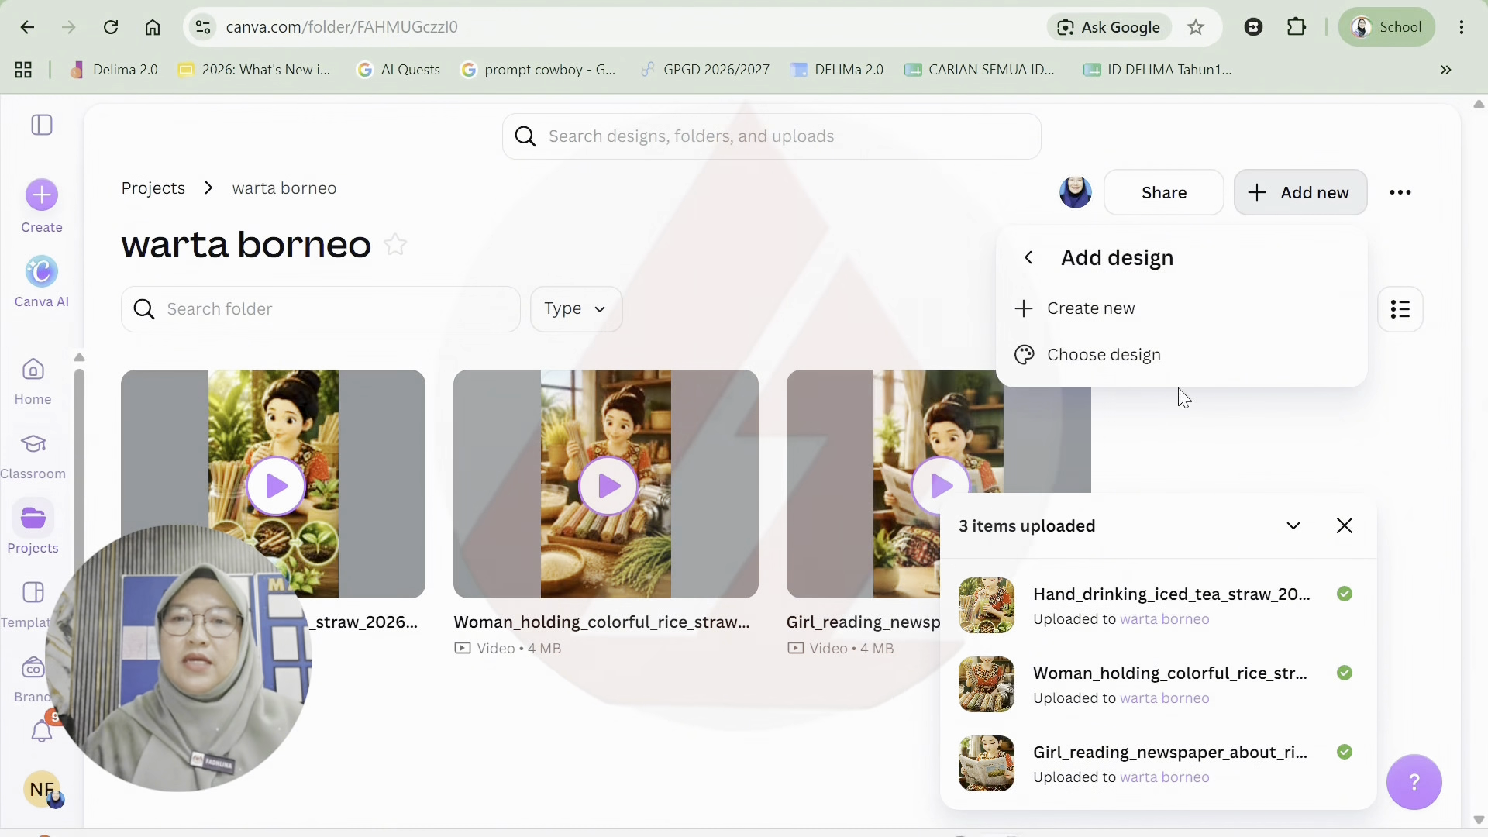
click(1124, 319)
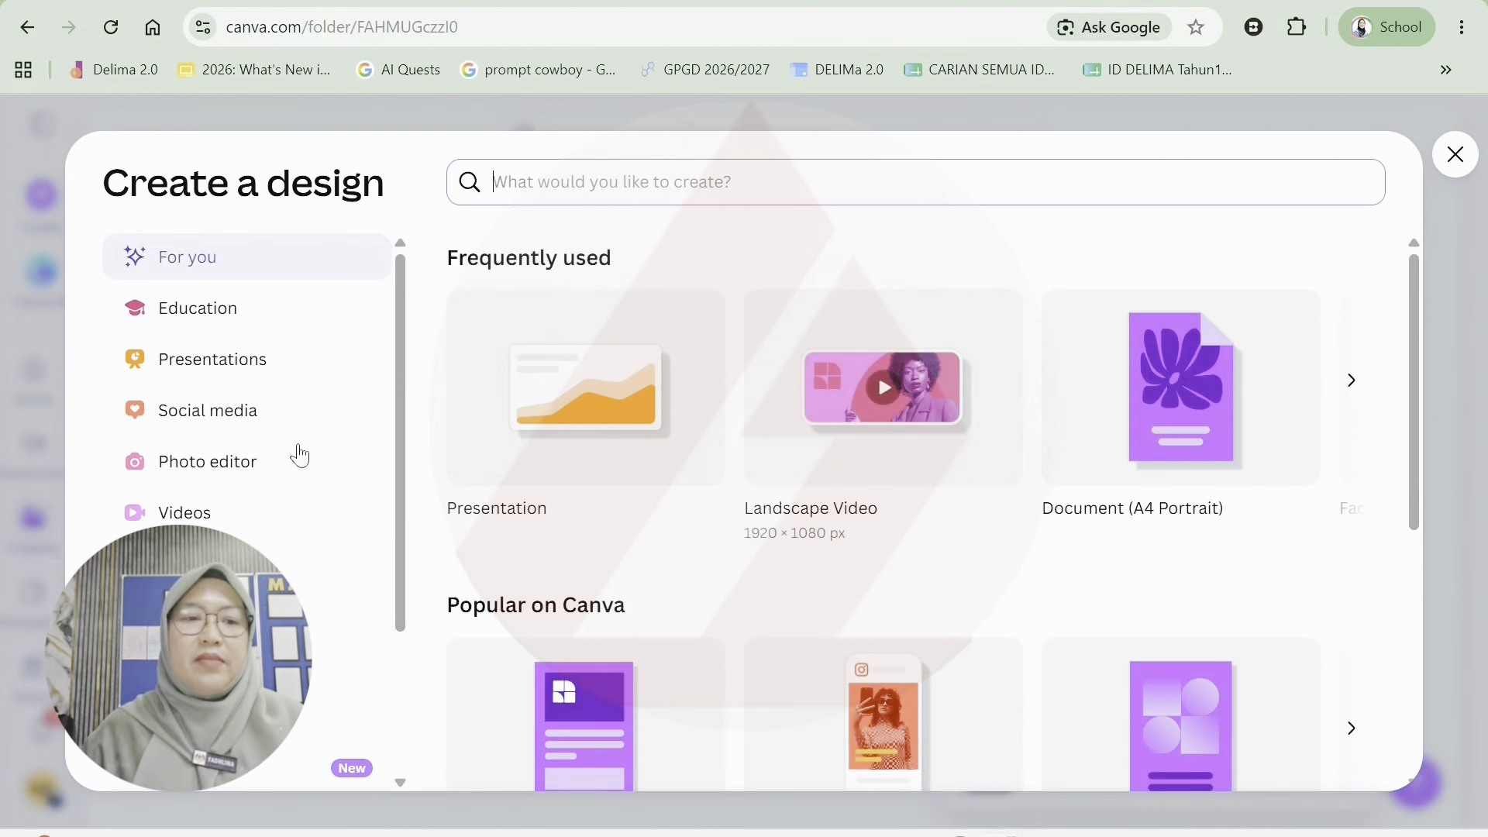
click(185, 511)
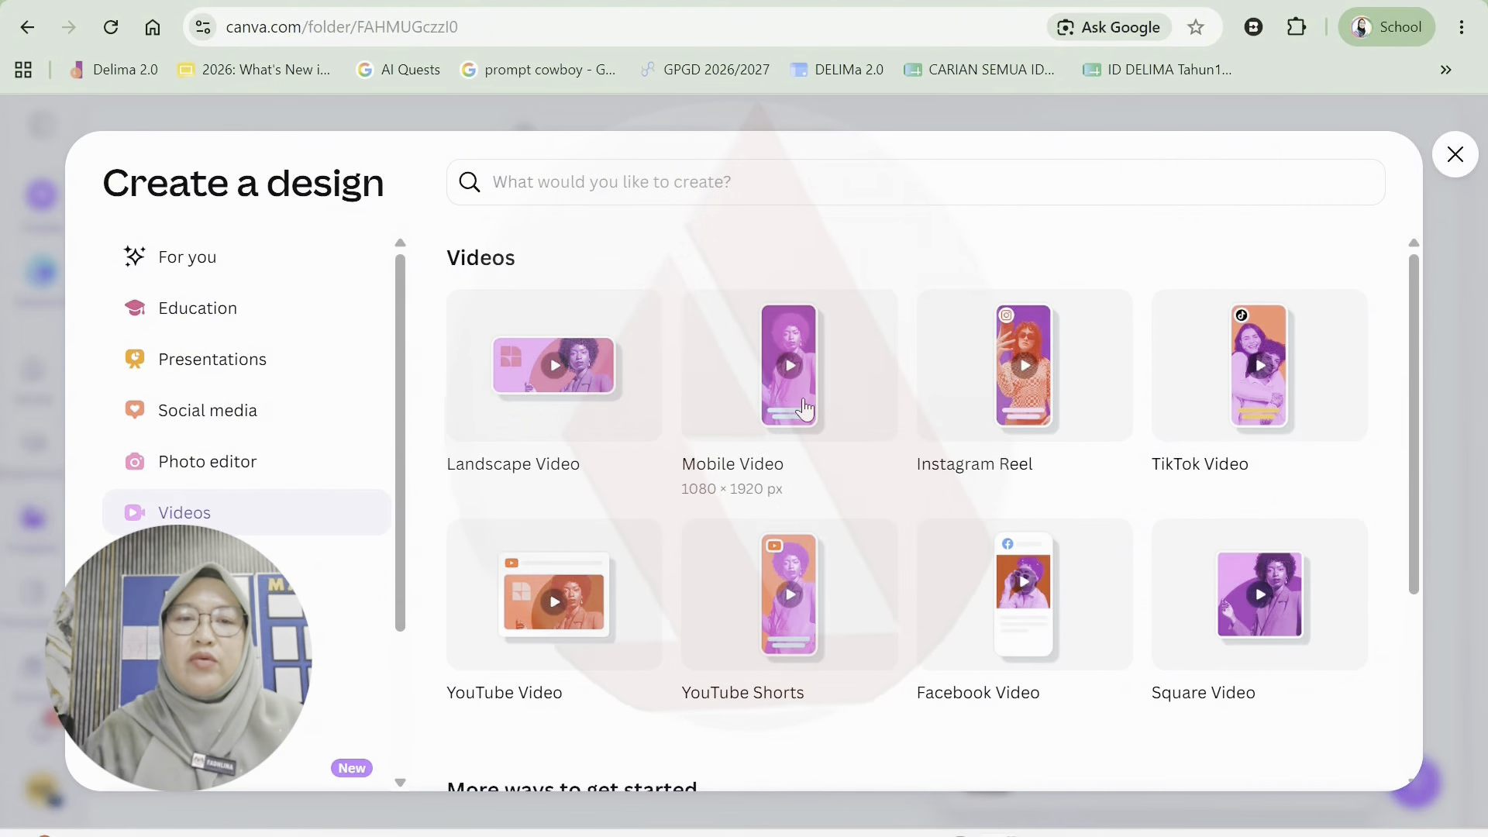
click(804, 409)
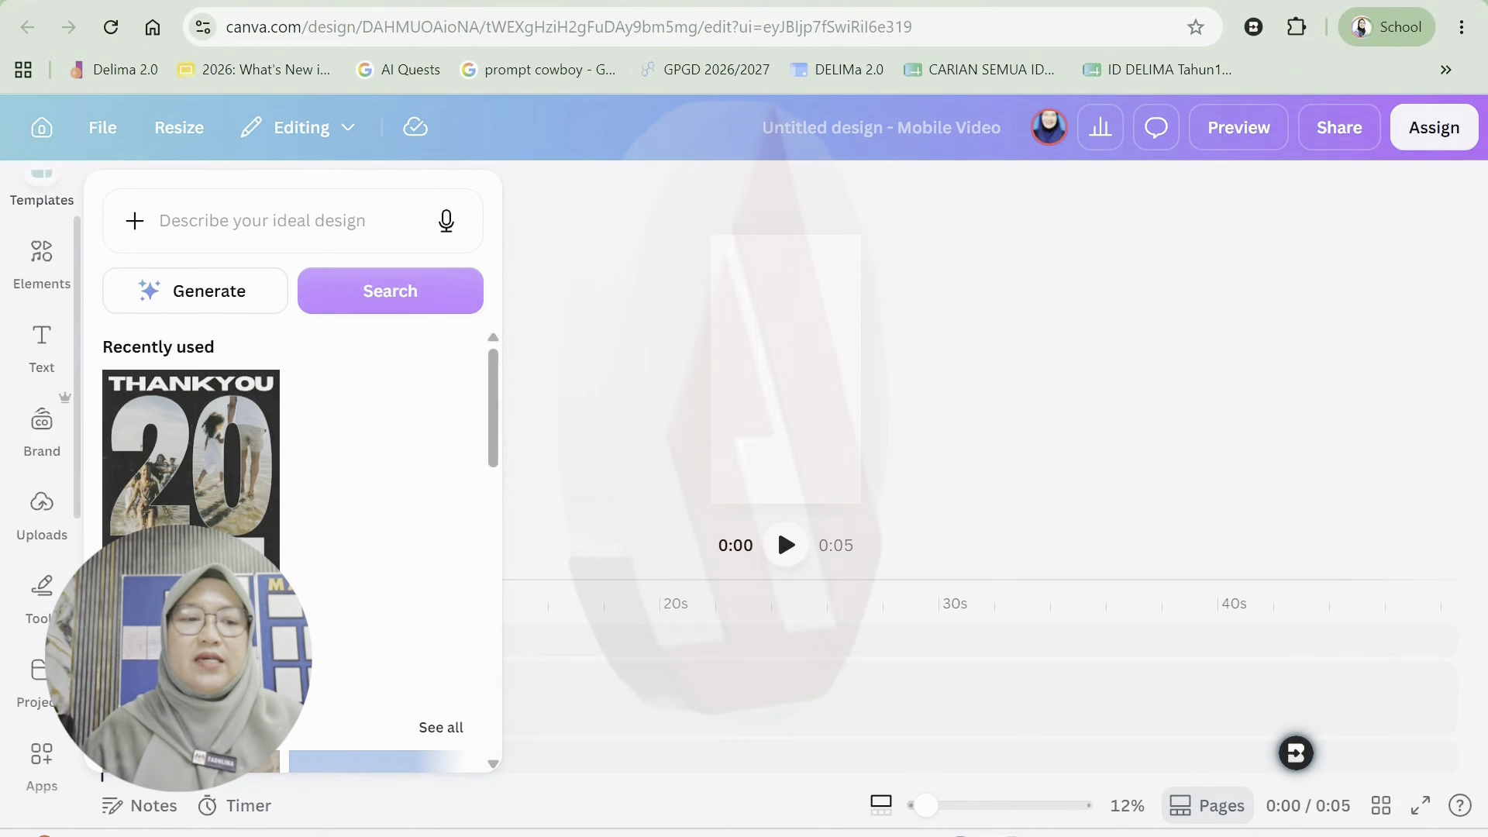
Add the three clips from the warta borneo folder to the timeline in scene order: newspaper, rice straws, iced tea.
scroll(42, 521, down, 5)
click(46, 467)
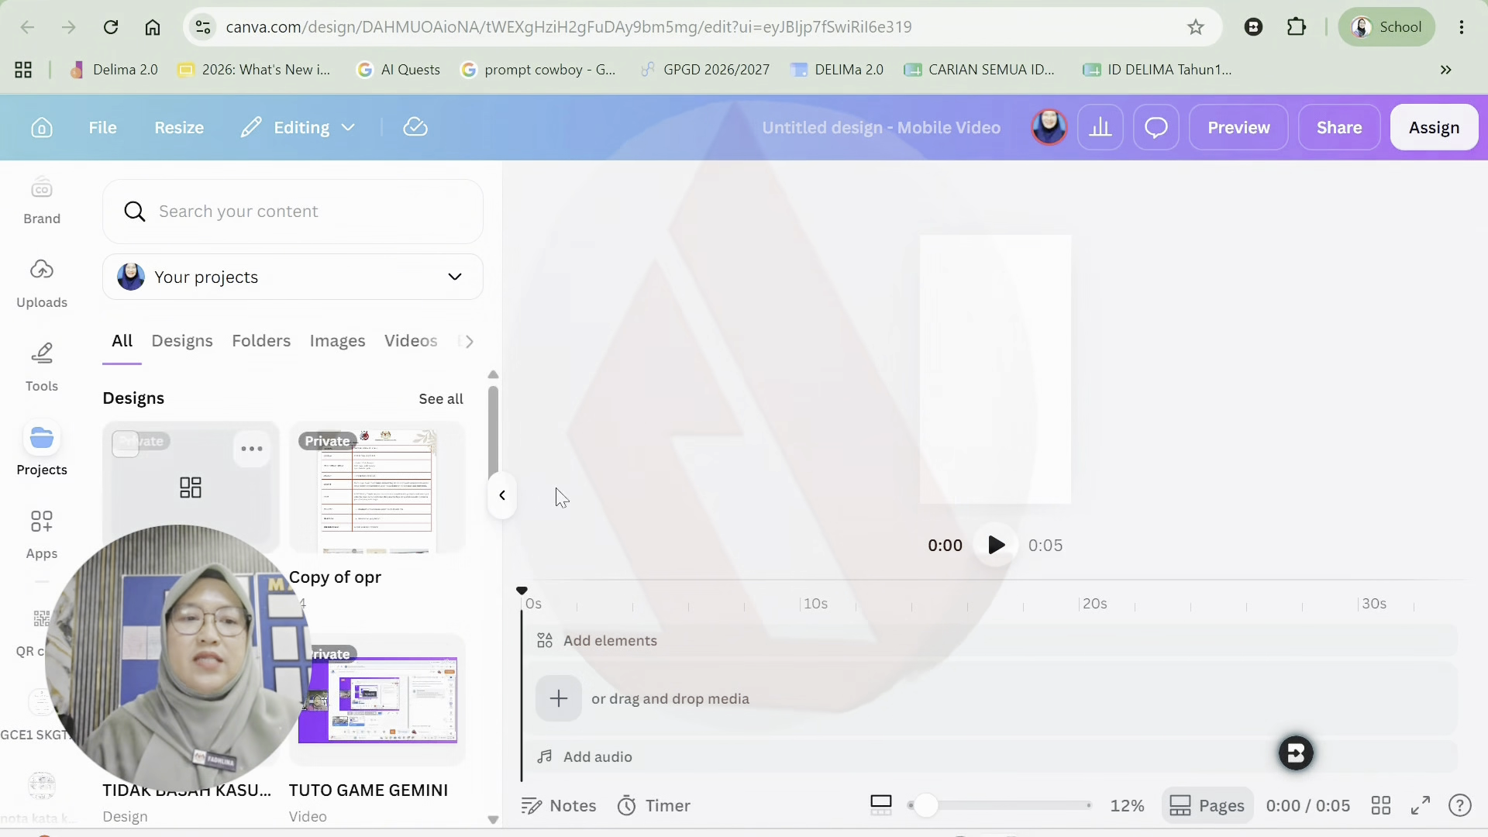
click(246, 348)
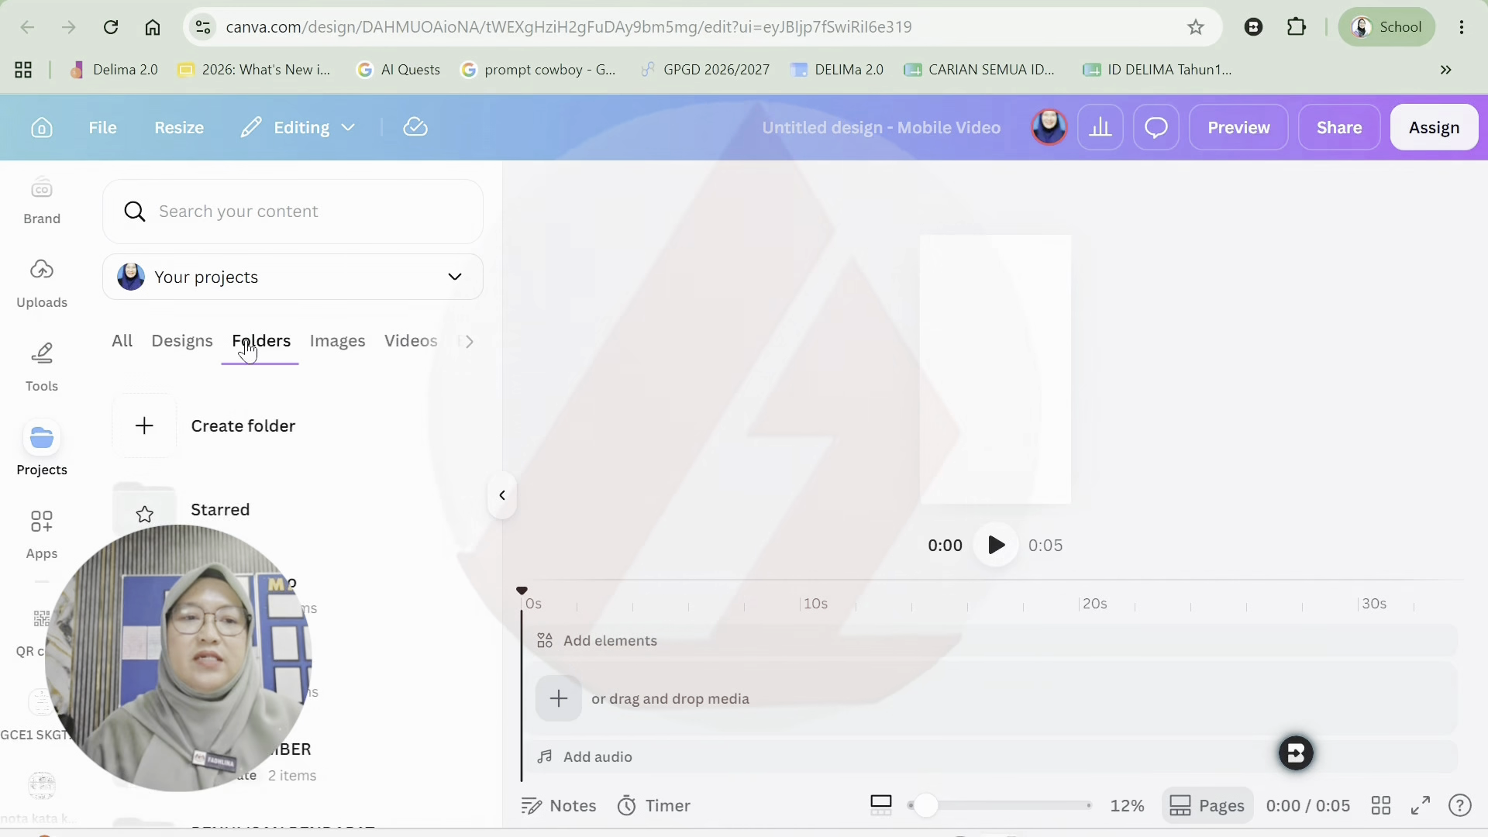
click(365, 593)
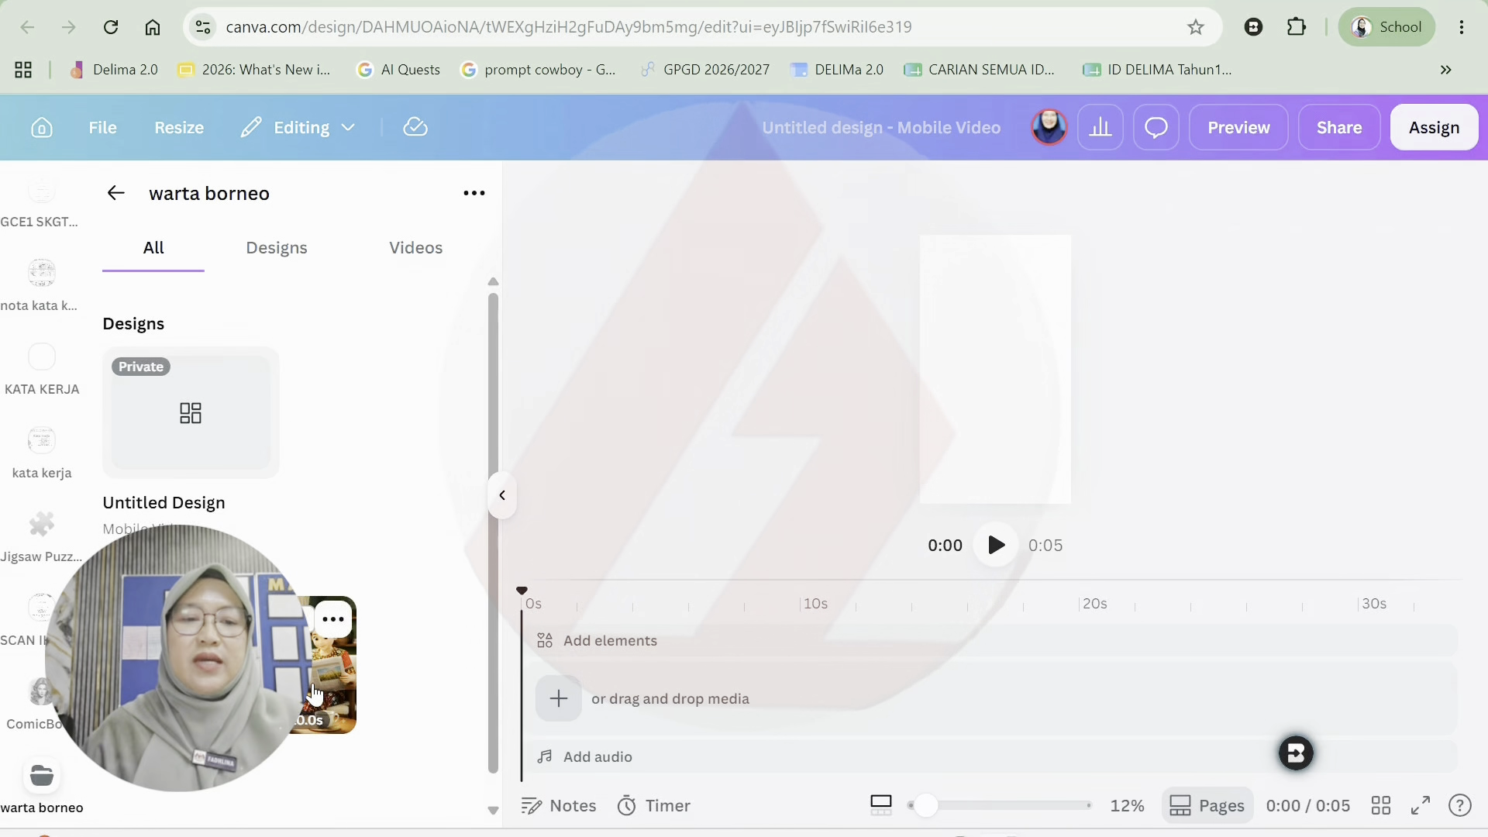
click(314, 694)
click(313, 694)
click(314, 694)
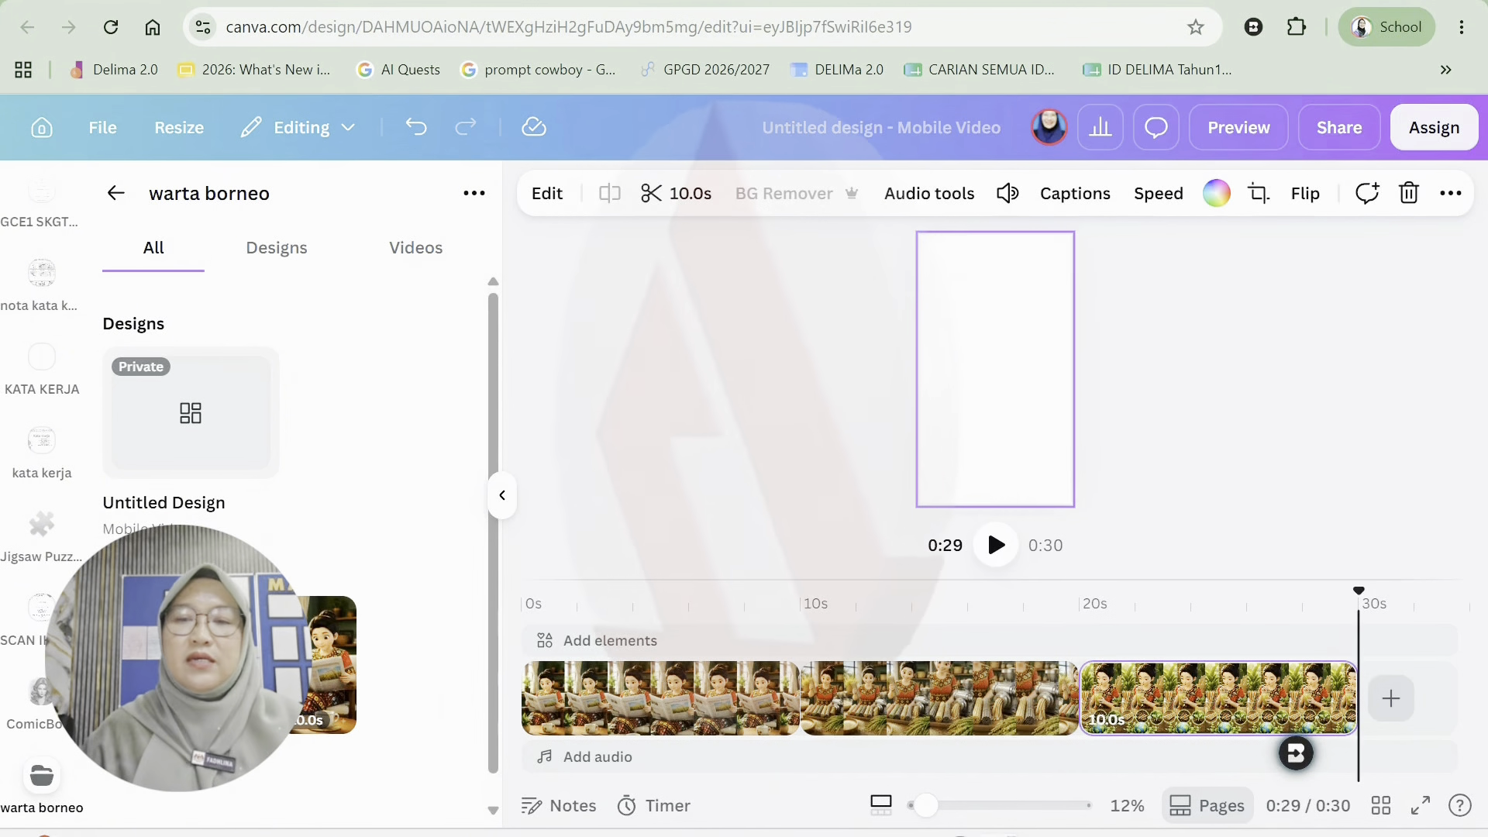
Play the assembled video from the start of the timeline.
drag(1358, 601, 425, 675)
key(space)
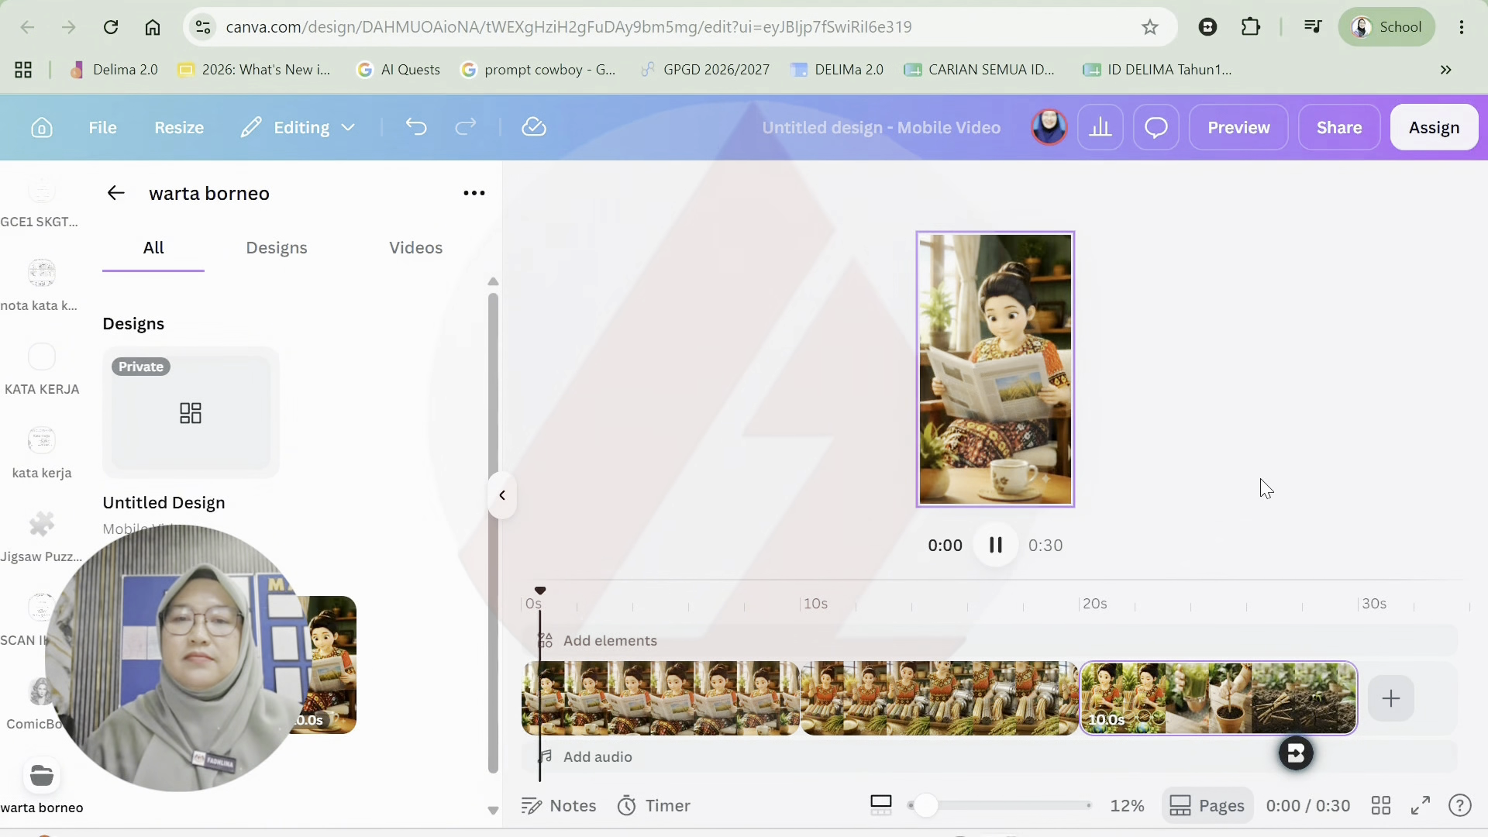